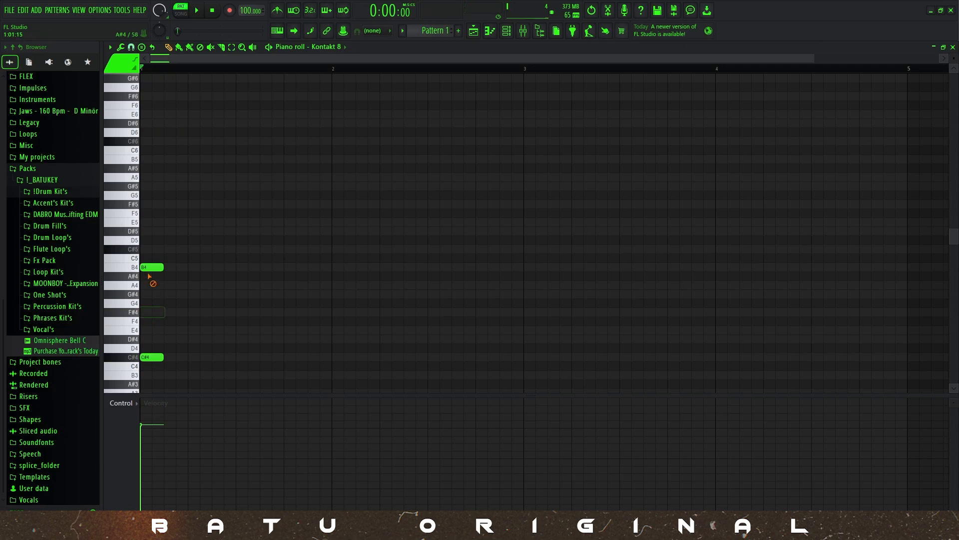
- Build a three-note chord at the start of bar 1 and transpose it to C#4, G#4 and E5
key("space")
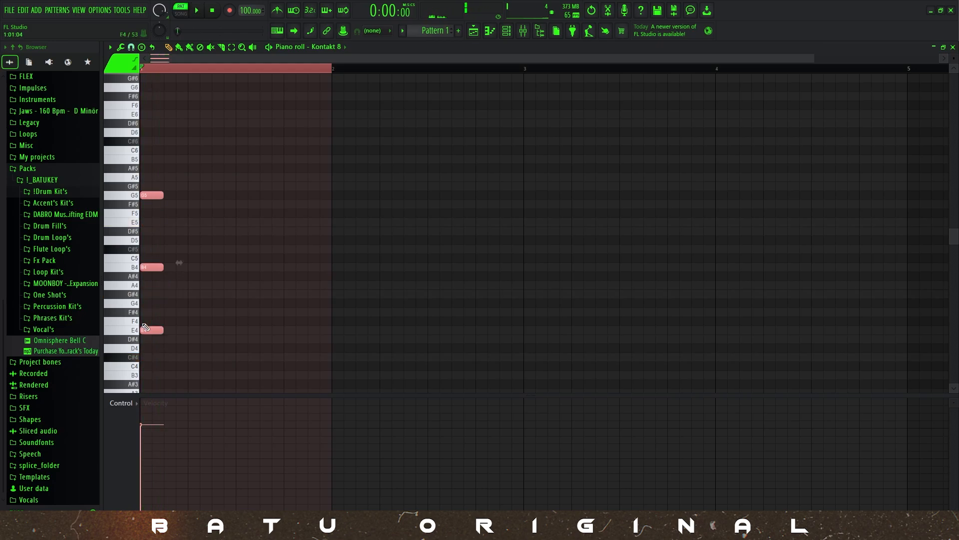
key("space")
key("space")
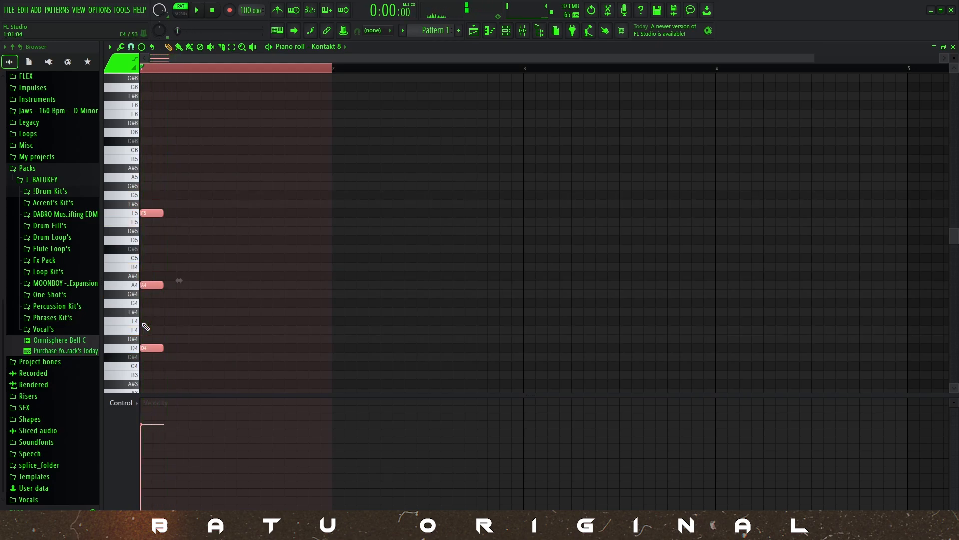
key("space")
key("space")
key("shift+Down")
key("space")
left_click(229, 101, "ctrl")
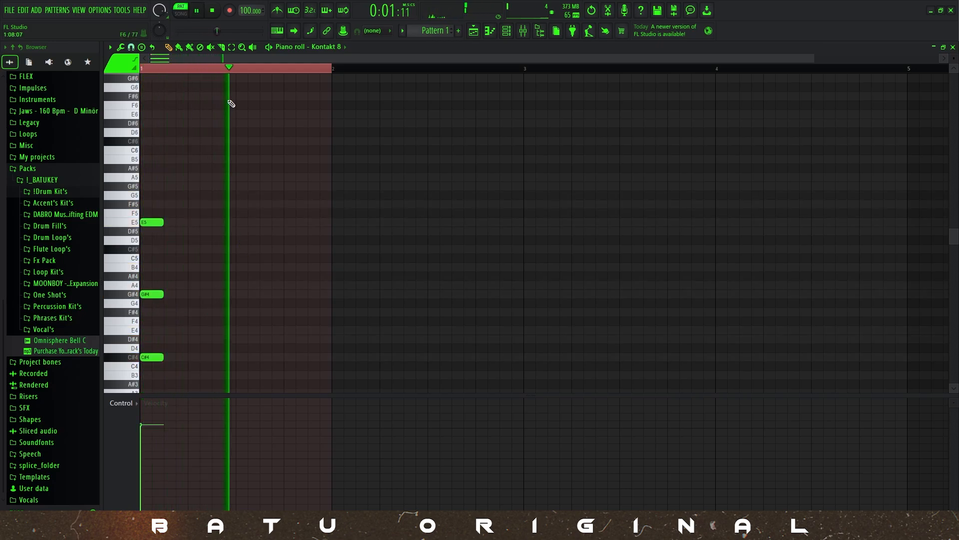
- Repeat the C#4, G#4 and E5 chord on every beat through bars 1 and 2
scroll(169, 186, "down", 3)
key("space")
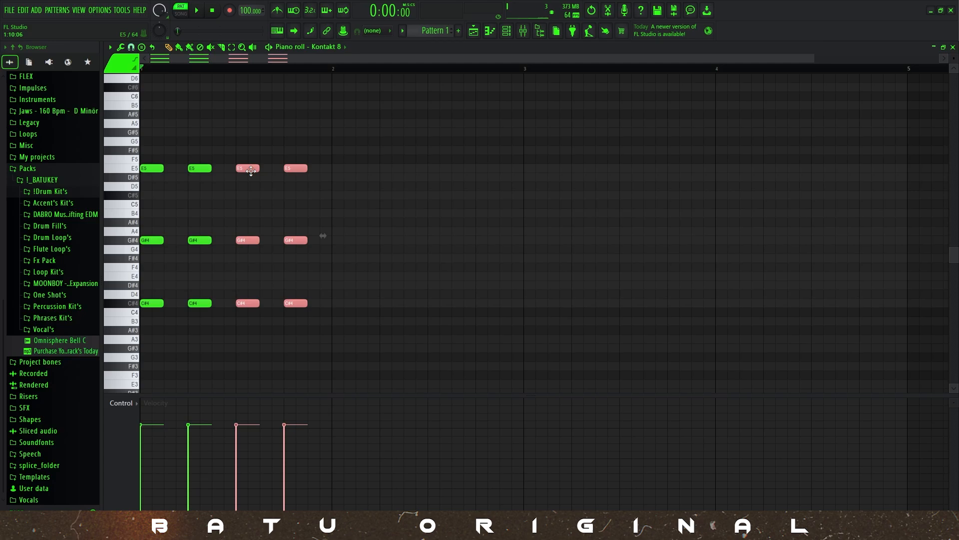
key("space")
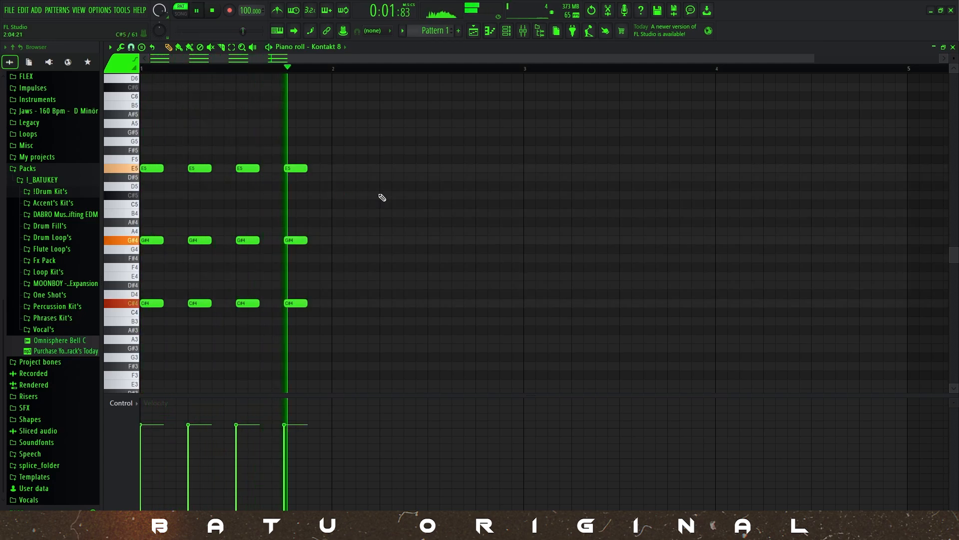
key("space")
left_click_drag(354, 334, 338, 171)
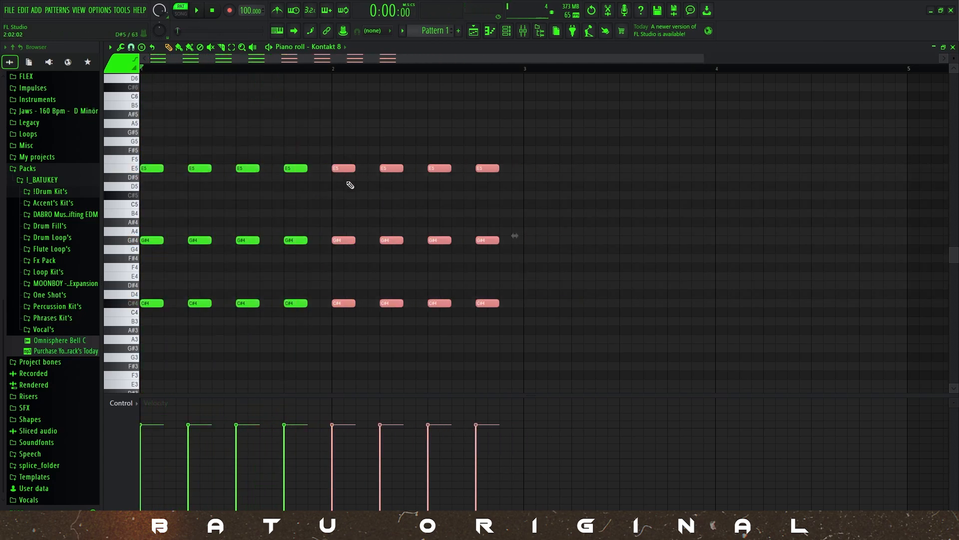
key("space")
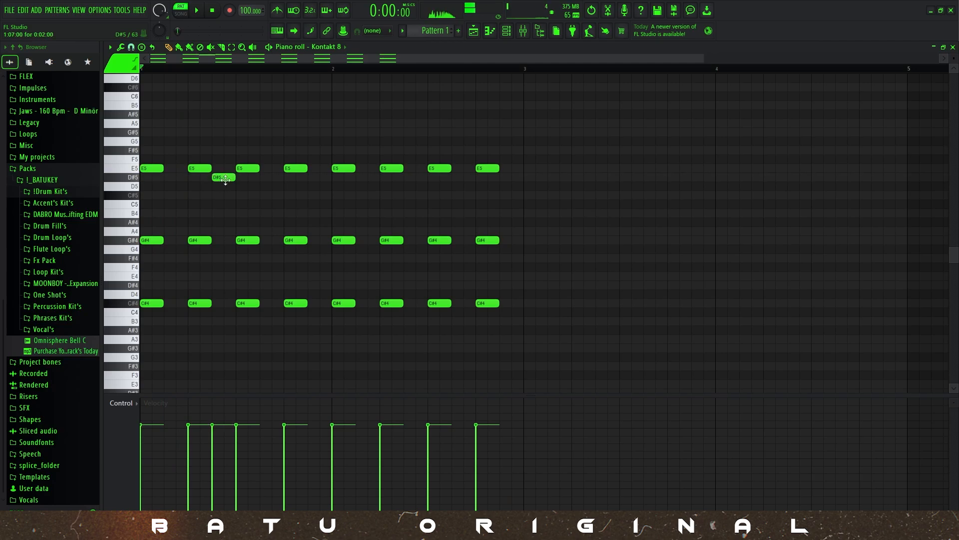
- Add a C#5 note after the first chord and a D#5 note after the second, both at reduced velocity
key("space")
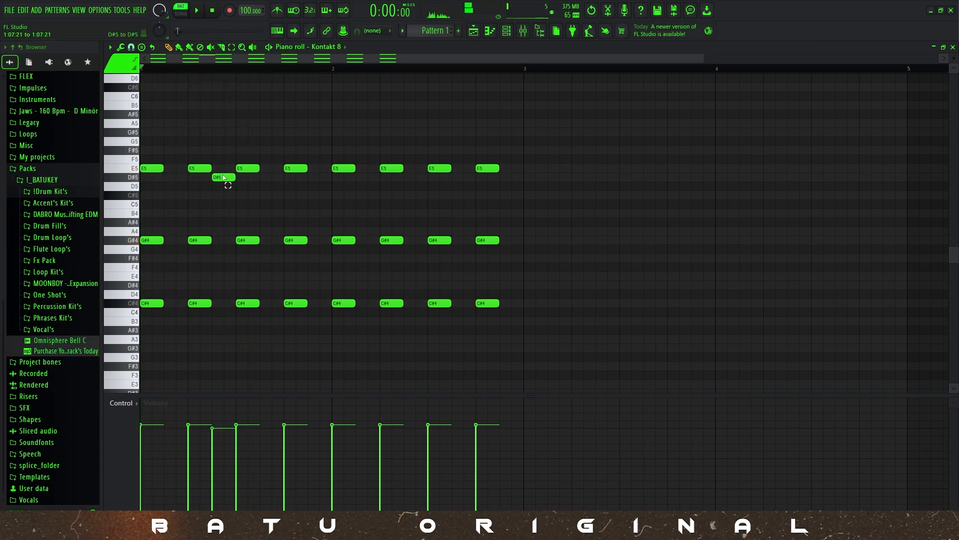
left_click(248, 206, "ctrl")
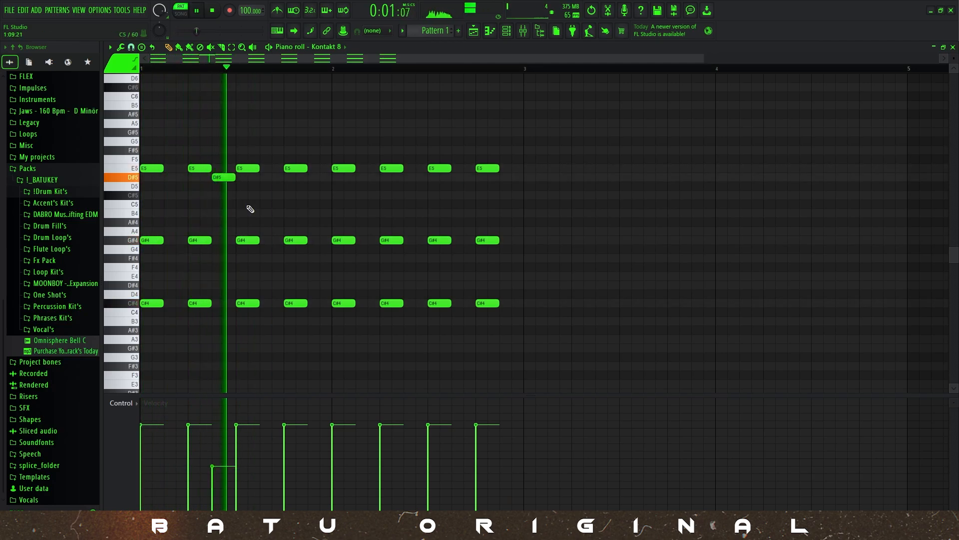
key("space")
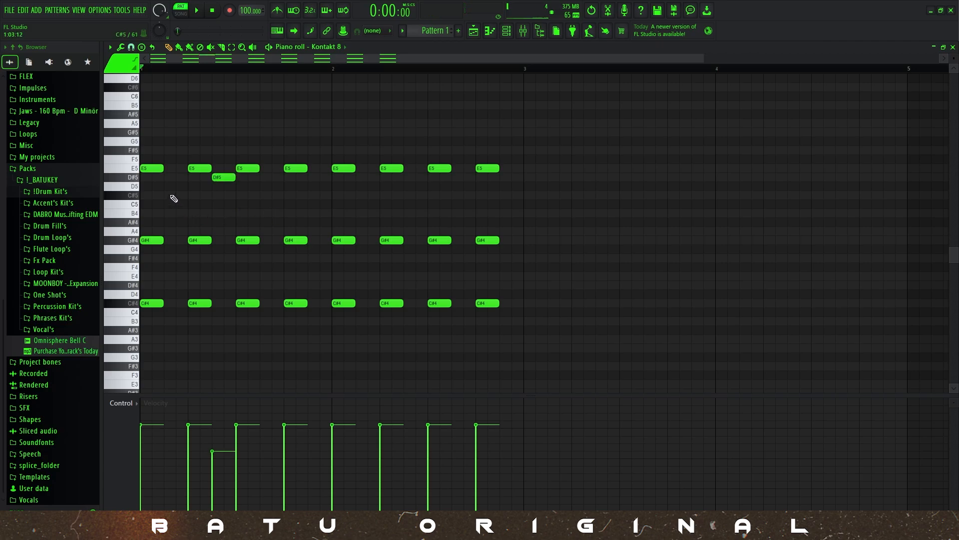
key("space")
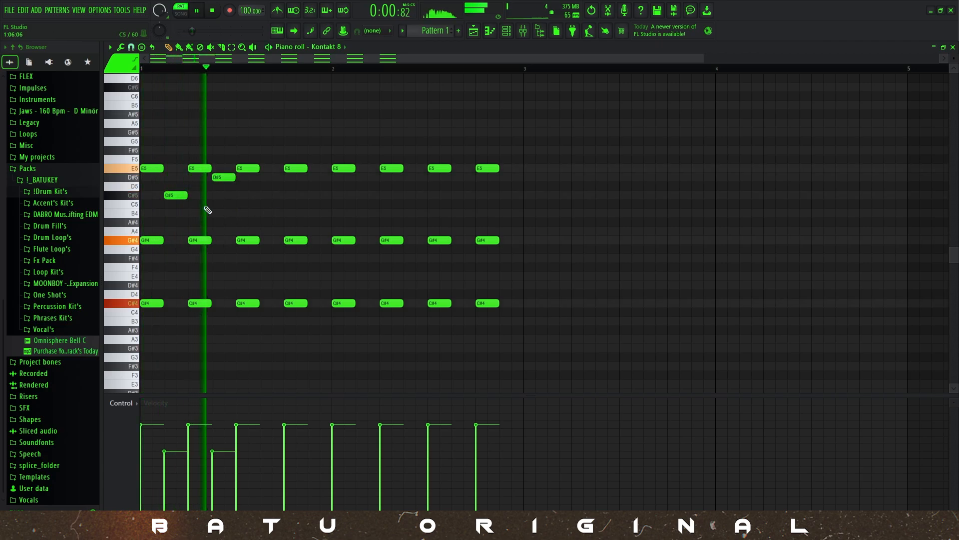
- Continue the alternating C#5 and D#5 notes in the gaps between the remaining chords through the end of bar 2
left_click(267, 178)
key("space")
left_click_drag(270, 178, 271, 196)
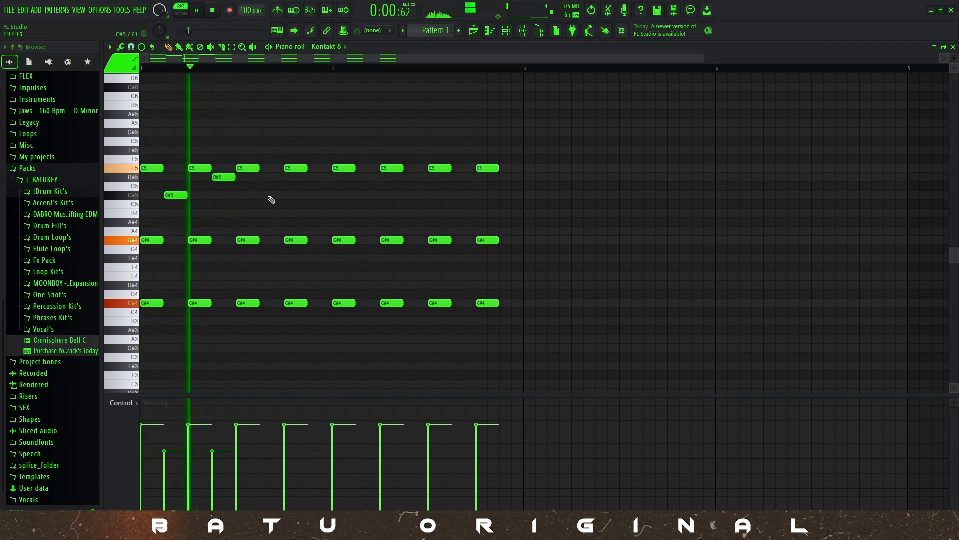
left_click(320, 177)
left_click(367, 195)
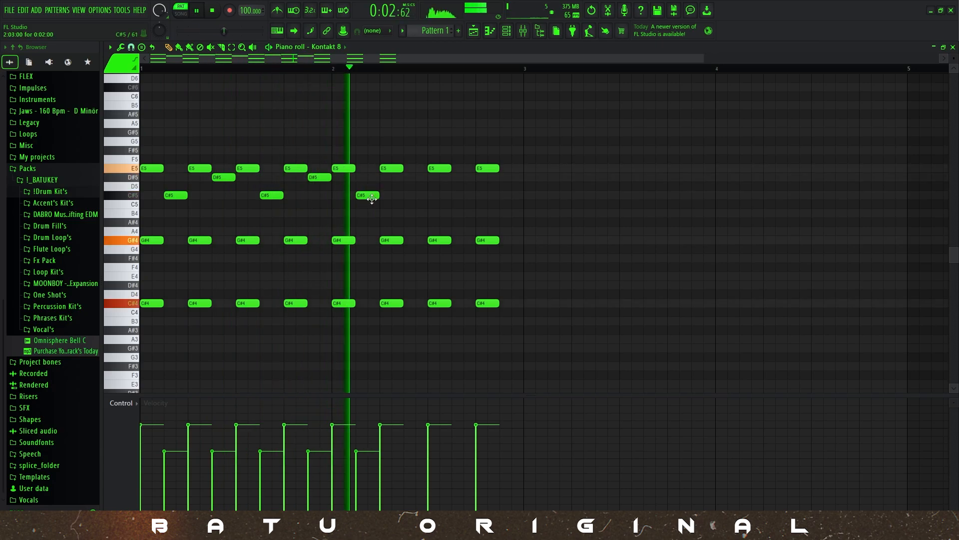
left_click(416, 178)
left_click(463, 195)
left_click(512, 178)
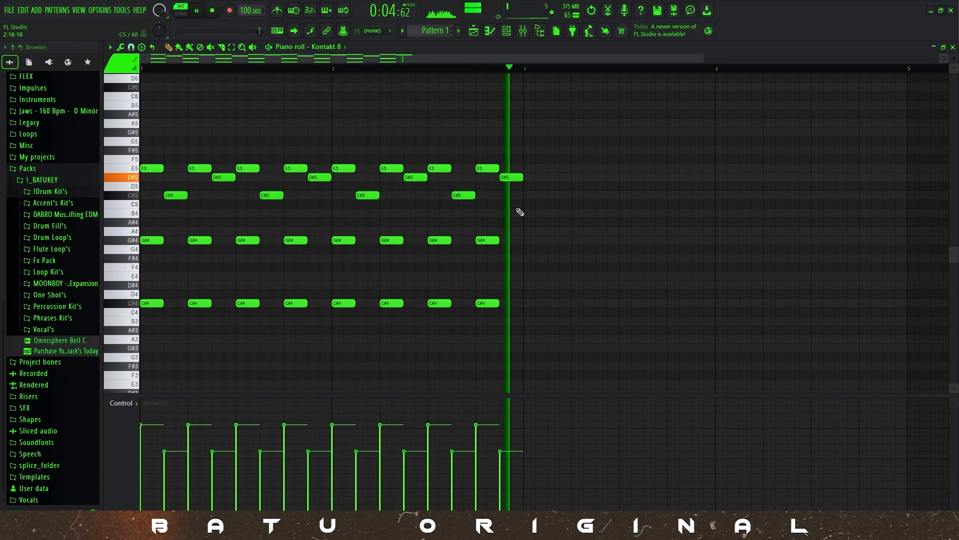
- Duplicate the two-bar pattern into bars 3 and 4 and transpose the copy down five semitones
key("space")
key("ctrl+a")
left_click_drag(146, 170, 912, 377, "shift")
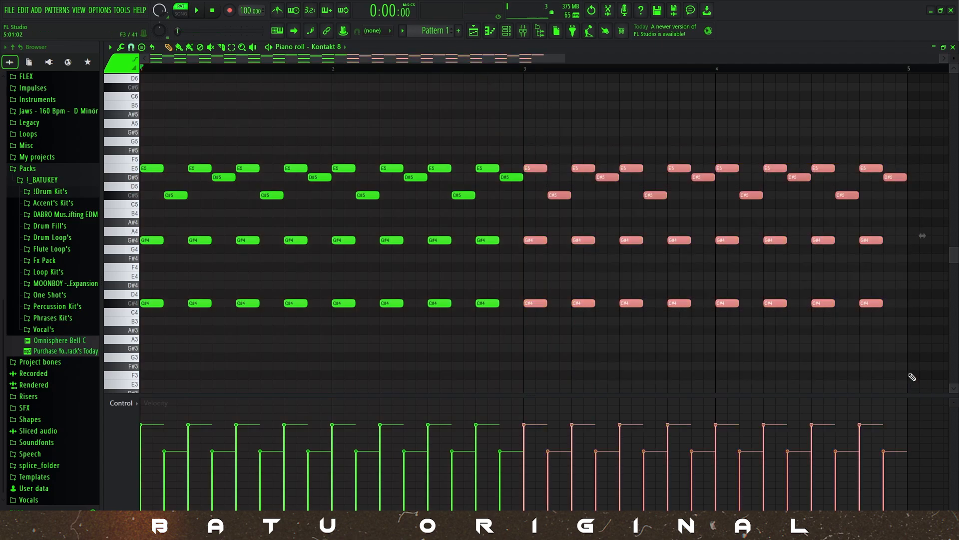
key("Down")
key("Down")
key("Down")
key("Down")
key("Down")
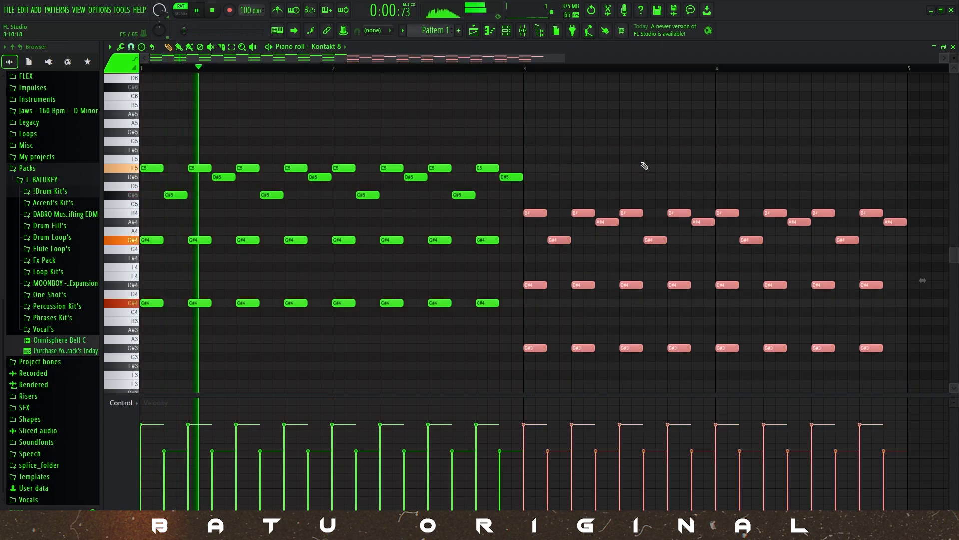
- Play back the four-bar pattern and duplicate it into bars 5 to 8
left_click(454, 71, "ctrl")
scroll(509, 146, "right", 2)
scroll(509, 146, "down", 1)
scroll(508, 146, "down", 1)
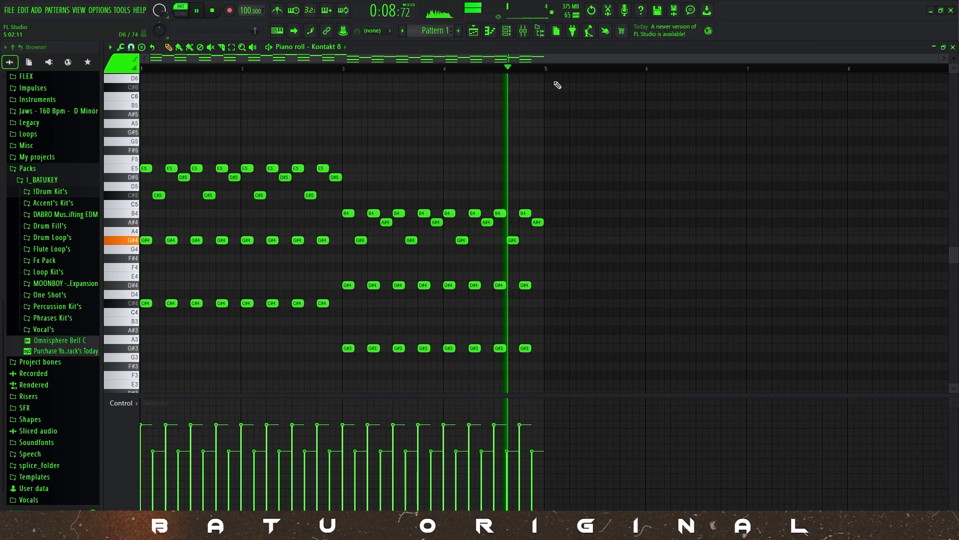
key("space")
left_click_drag(547, 71, 140, 73)
key("ctrl+b")
key("ctrl+d")
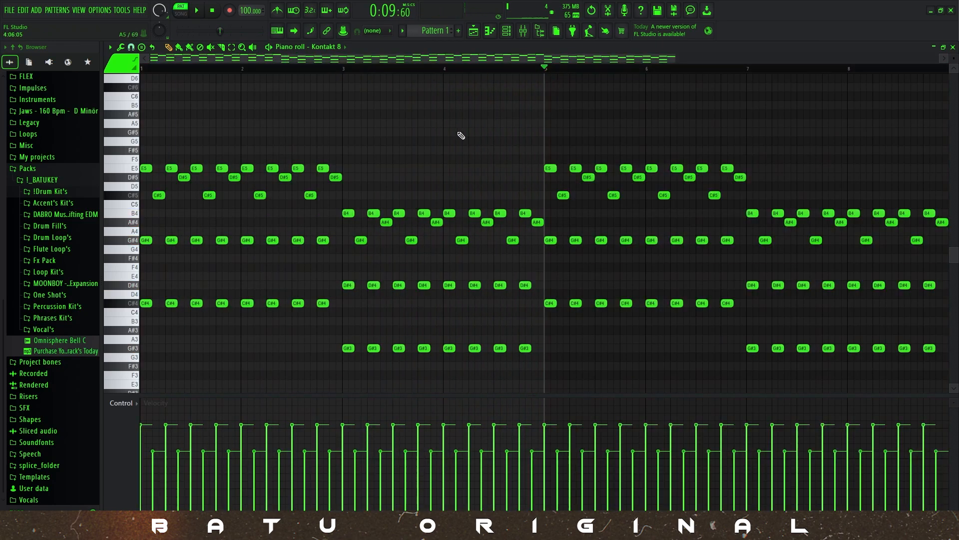
scroll(439, 137, "down", 2)
key("space")
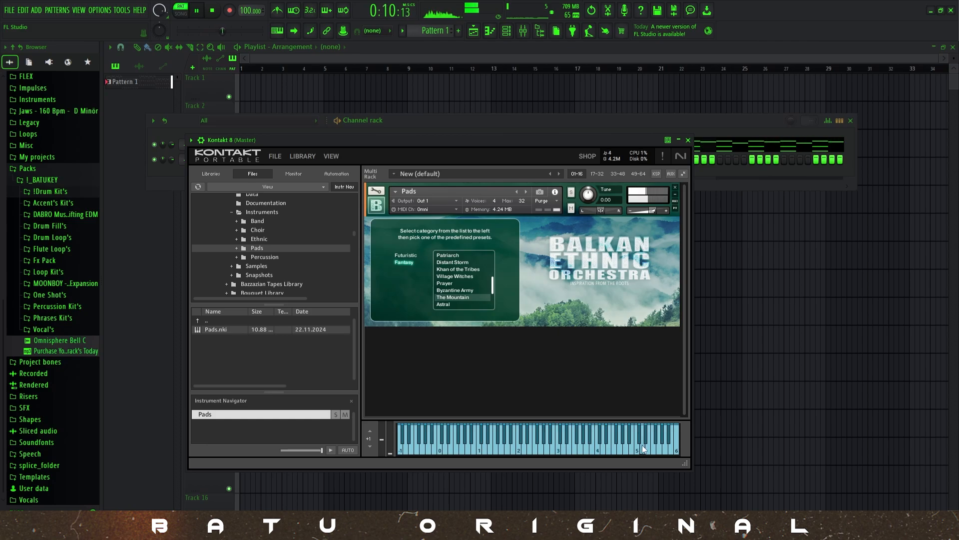
- Audition Kontakt's The Mountain pad preset and enter alternating two-bar C#4 and G#3 notes across eight bars in the pad channel
left_click(616, 448)
key("Escape")
left_click(350, 146)
key("space")
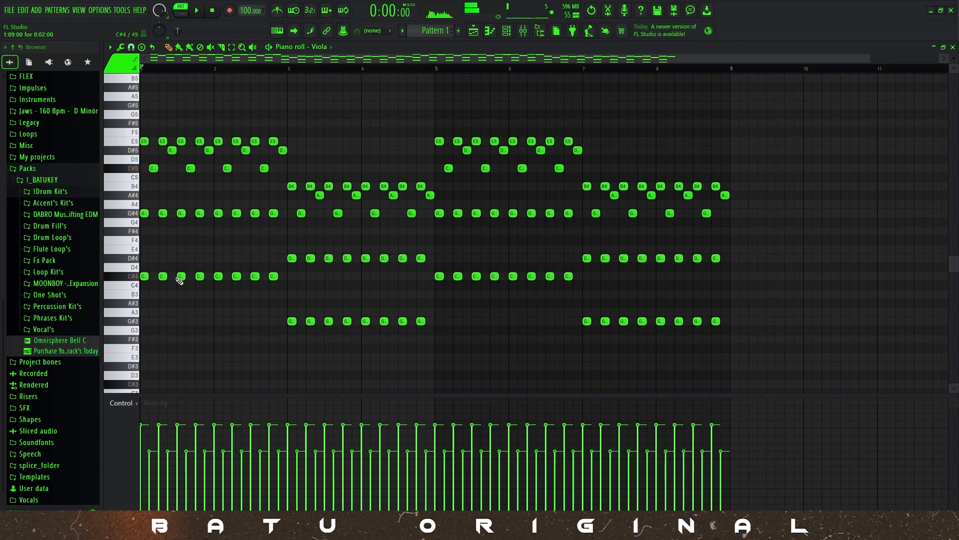
key("Escape")
right_click(301, 160)
left_click(376, 158)
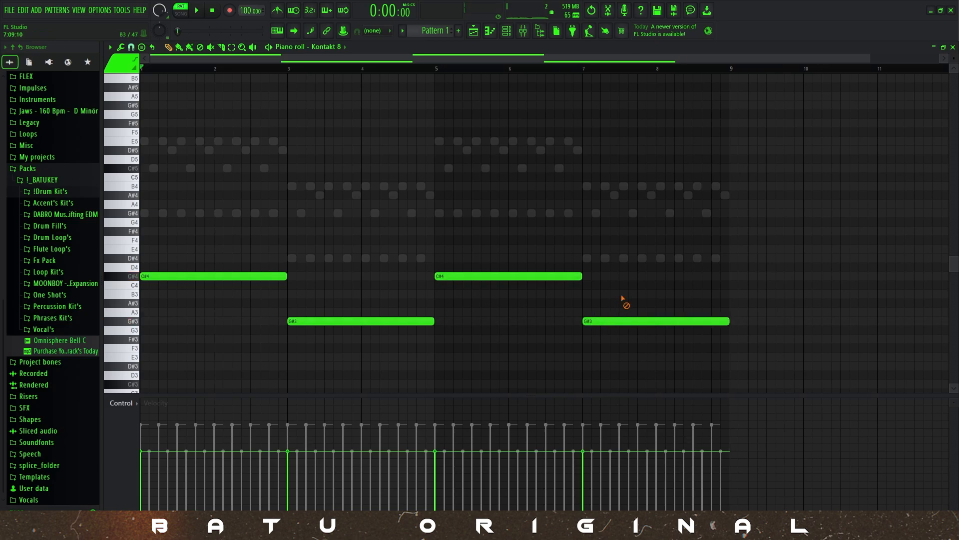
- Transpose all the sustained pad notes up two octaves and play them back
key("ctrl+a")
key("ctrl+Up")
key("ctrl+Up")
key("space")
scroll(288, 233, "up", 3)
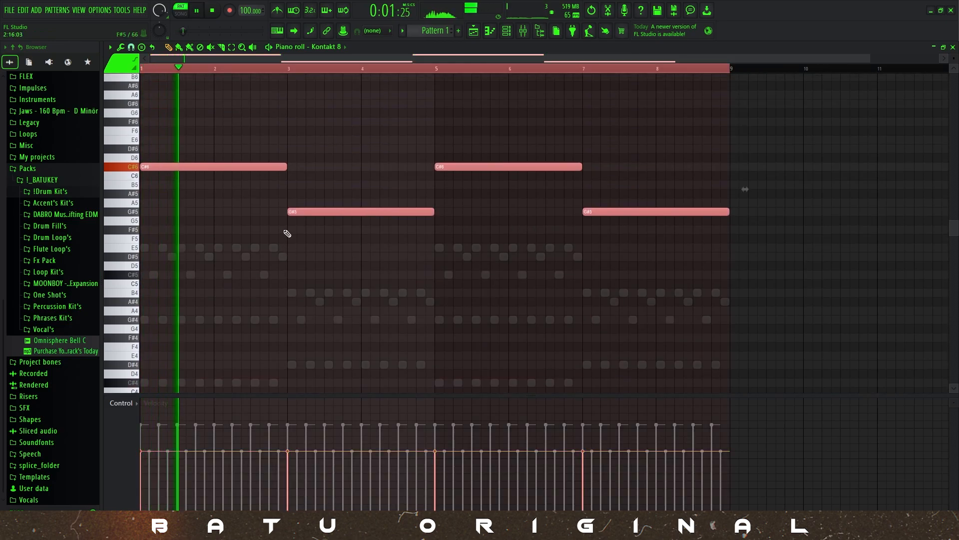
scroll(305, 187, "up", 2)
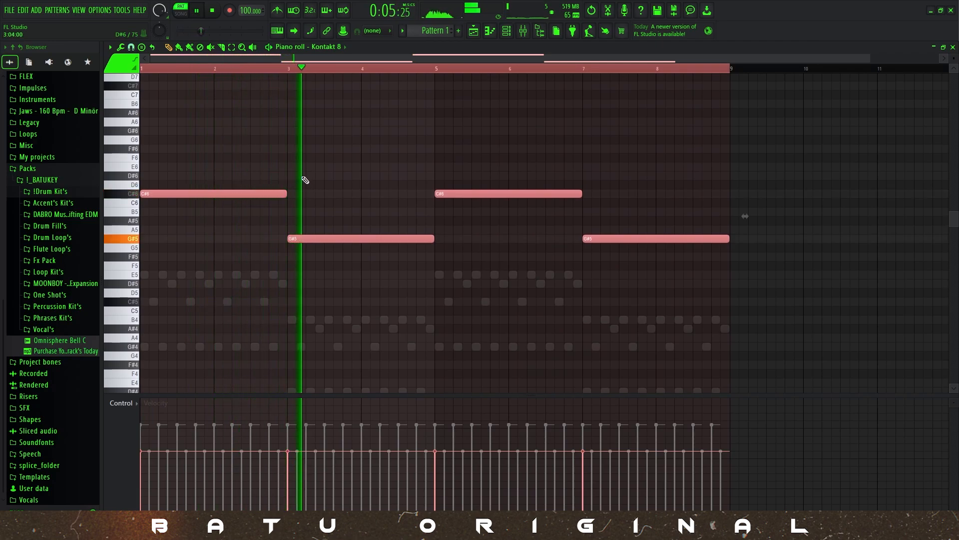
- Raise the two G#5 pad notes one more octave to G#6 and play from bar 3
left_click_drag(315, 196, 683, 257)
key("ctrl+Up")
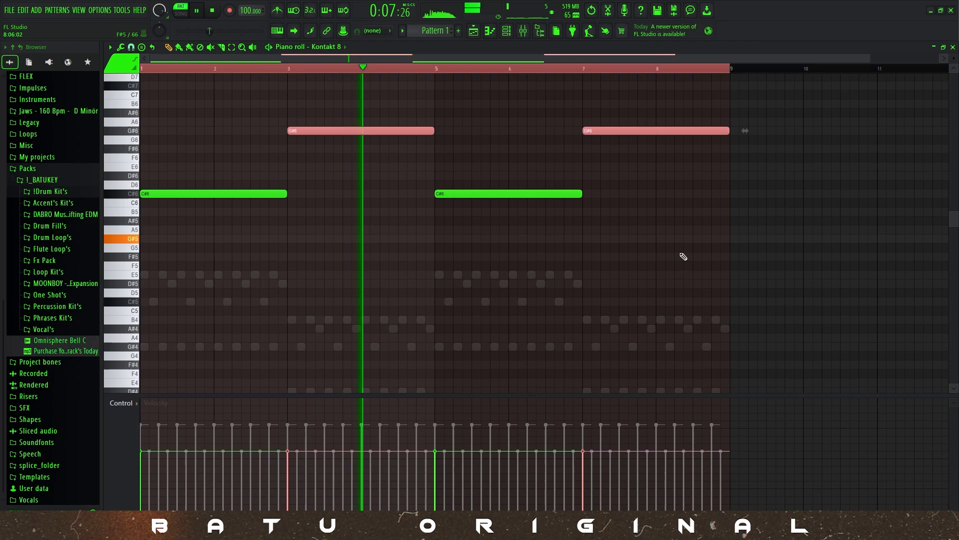
left_click(290, 70)
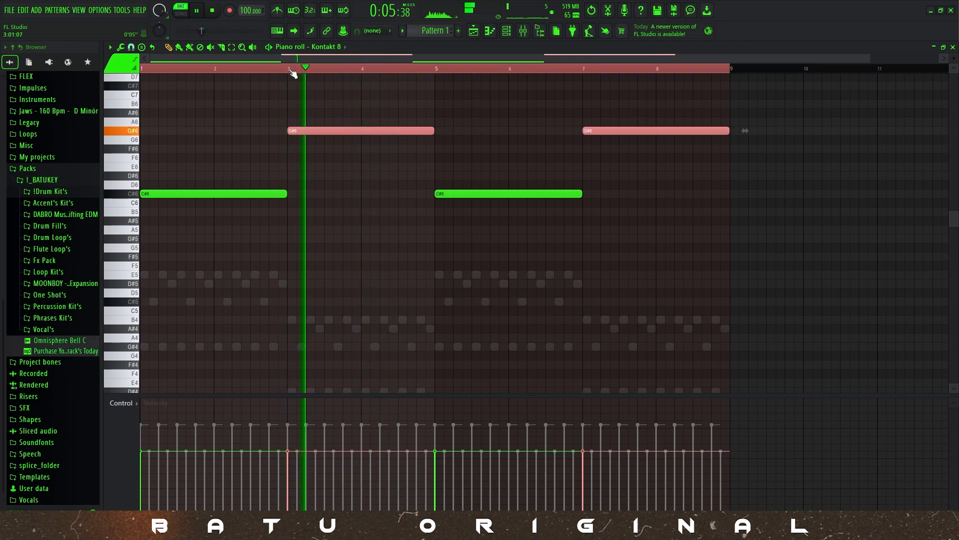
scroll(315, 146, "up", 2)
left_click(316, 146)
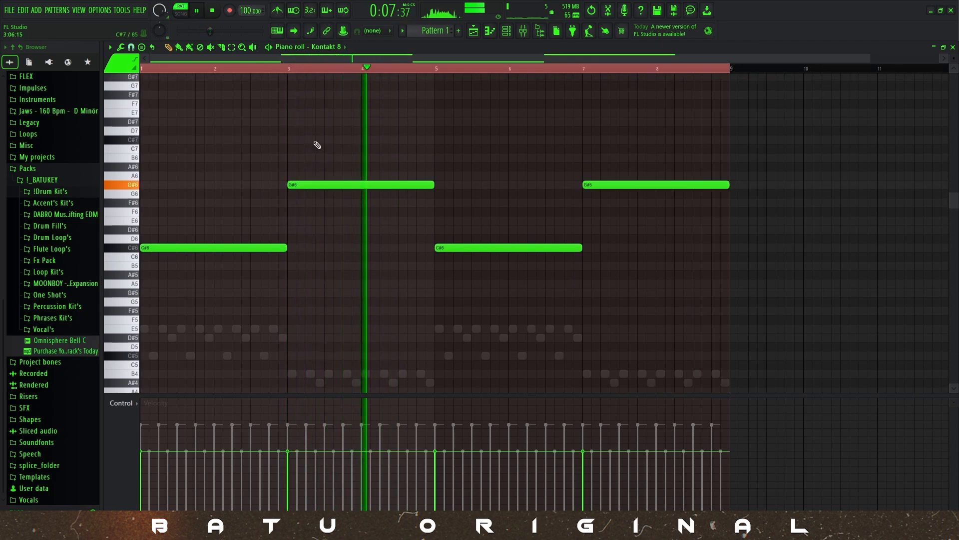
- Duplicate all the sustained pad notes one octave higher and play back the layered result
key("space")
left_click_drag(219, 153, 612, 261)
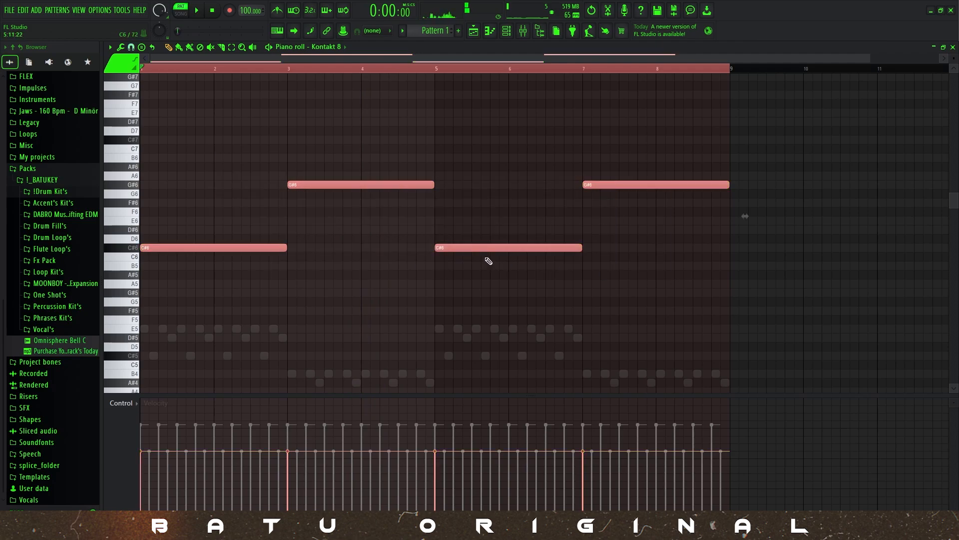
key("ctrl+c")
key("ctrl+v")
key("ctrl+Up")
key("space")
left_click(454, 158, "ctrl")
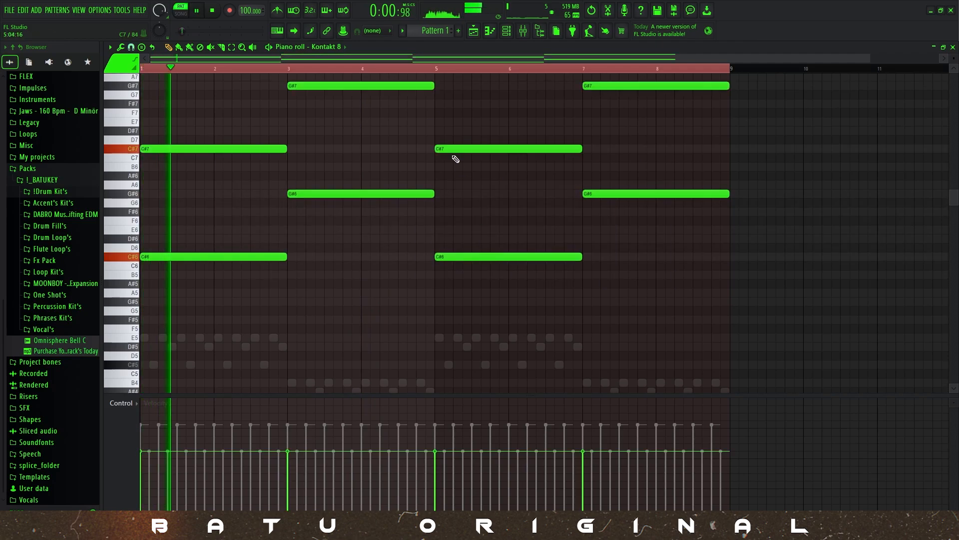
left_click(425, 69, "ctrl")
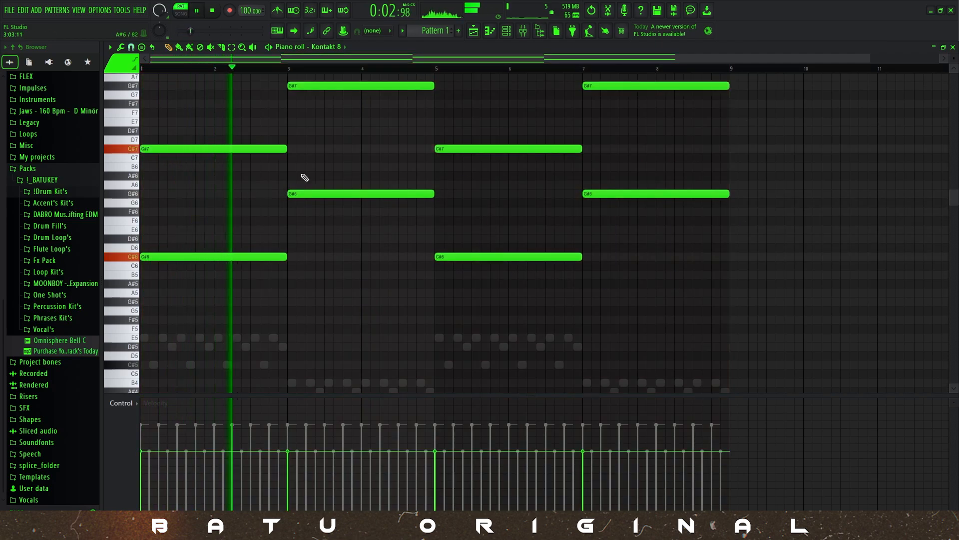
scroll(314, 167, "up", 1)
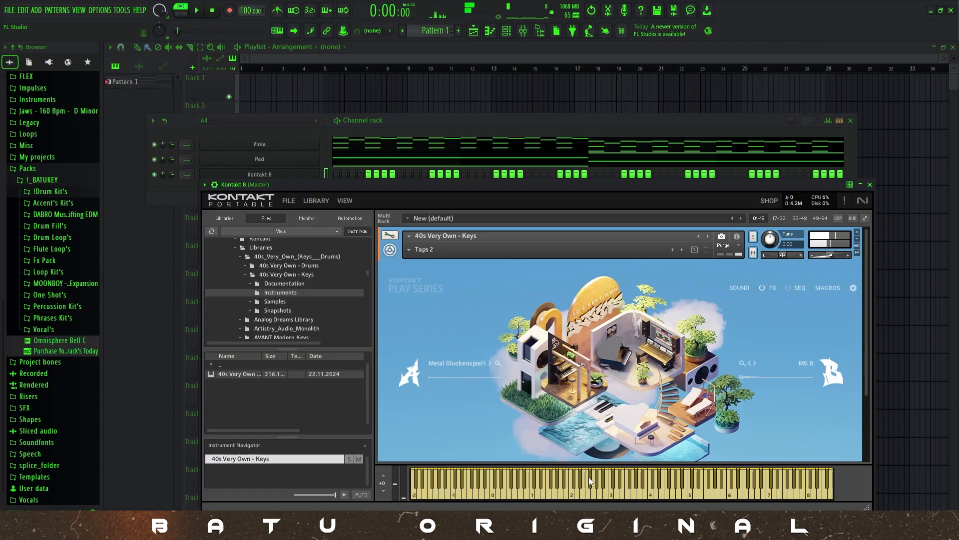
- Close the Kontakt window holding 40s Very Own - Keys and open that channel's piano roll
left_click(870, 185)
right_click(338, 176)
left_click(340, 179)
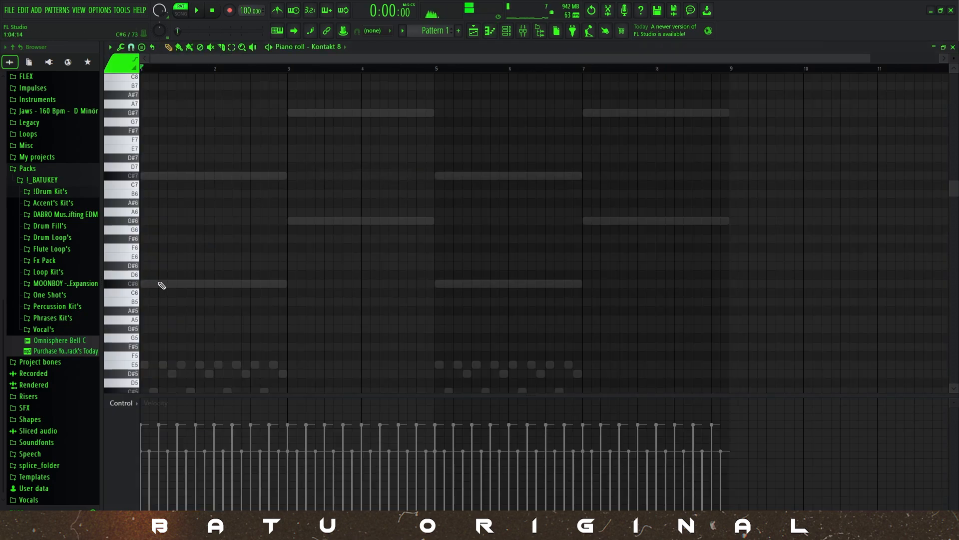
- Enter sustained C#4, G#4 and C#5 notes across bars 1 and 2, removing the trial C#6 note
key("space")
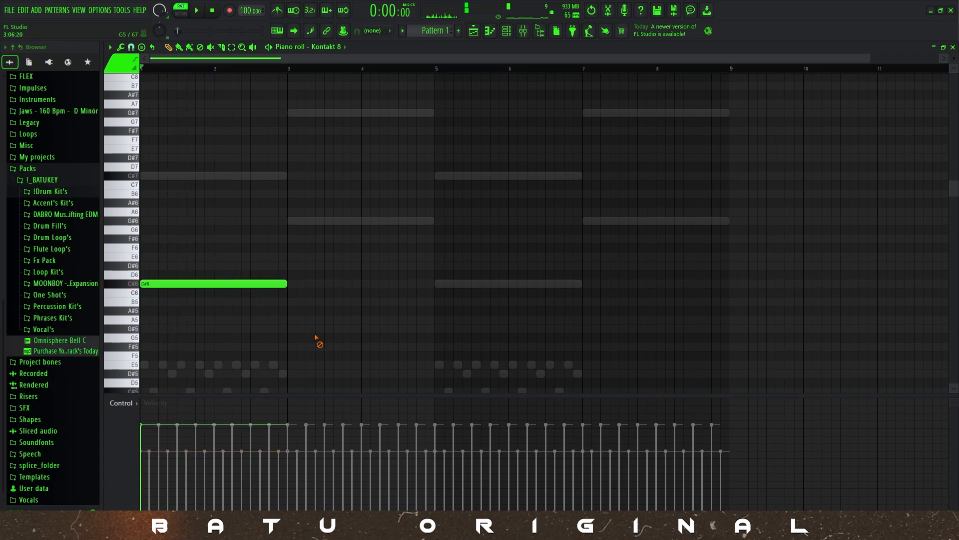
scroll(263, 312, "down", 2)
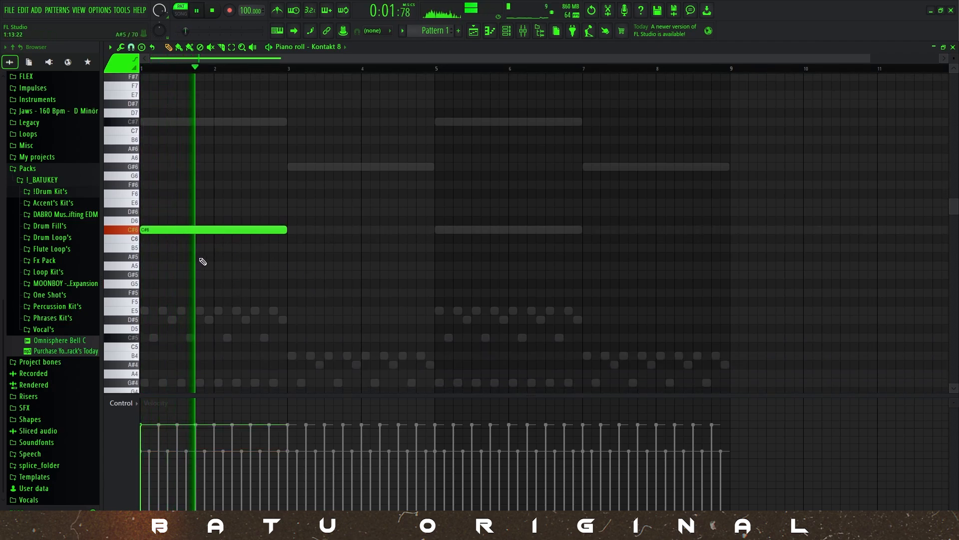
key("space")
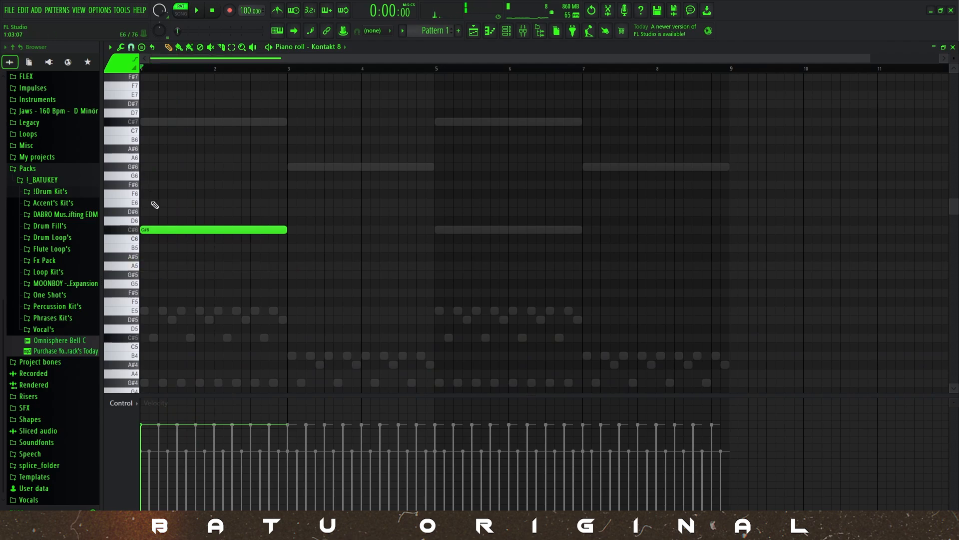
right_click(154, 229)
scroll(156, 260, "down", 5)
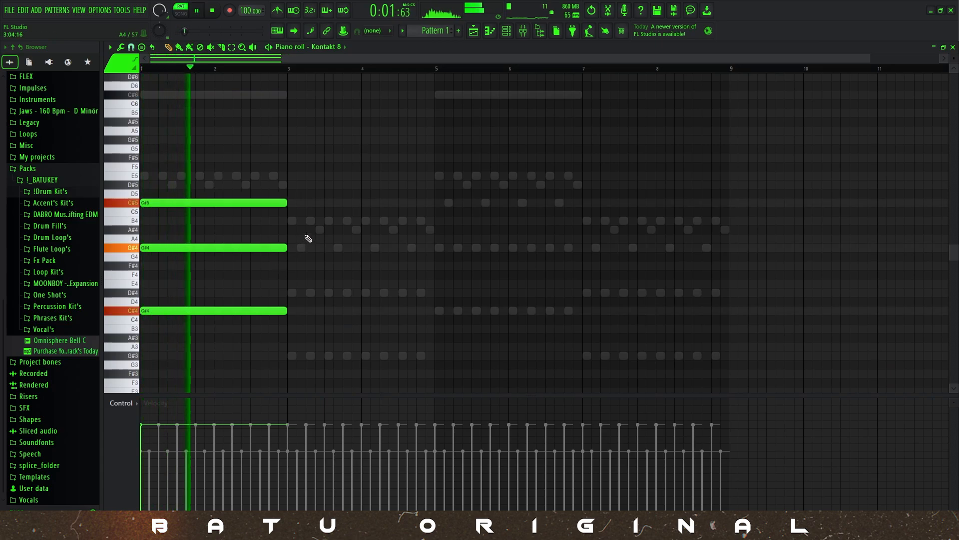
- Move the C#5 note in bars 1 and 2 to E5 and enter sustained G#3, D#4 and B4 notes across bars 3 and 4
key("space")
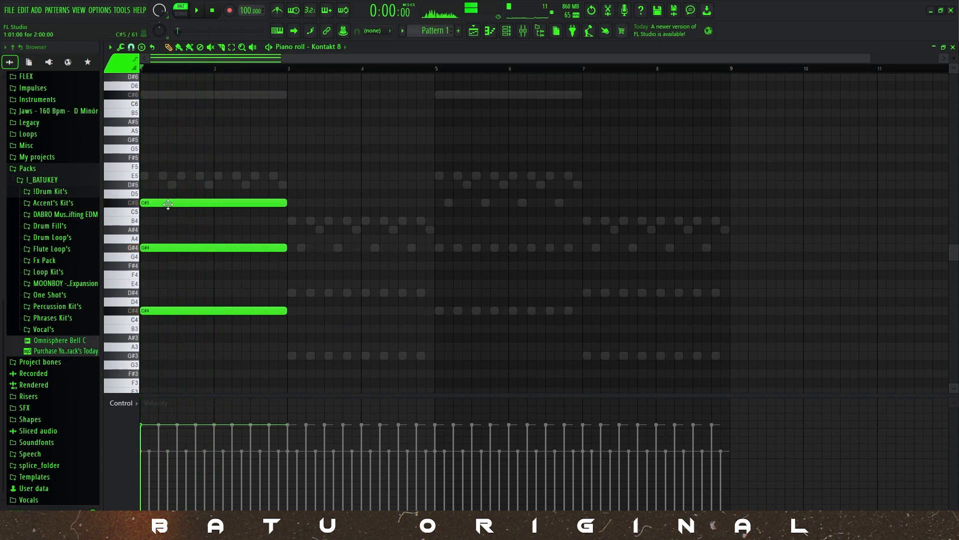
left_click_drag(168, 204, 167, 173)
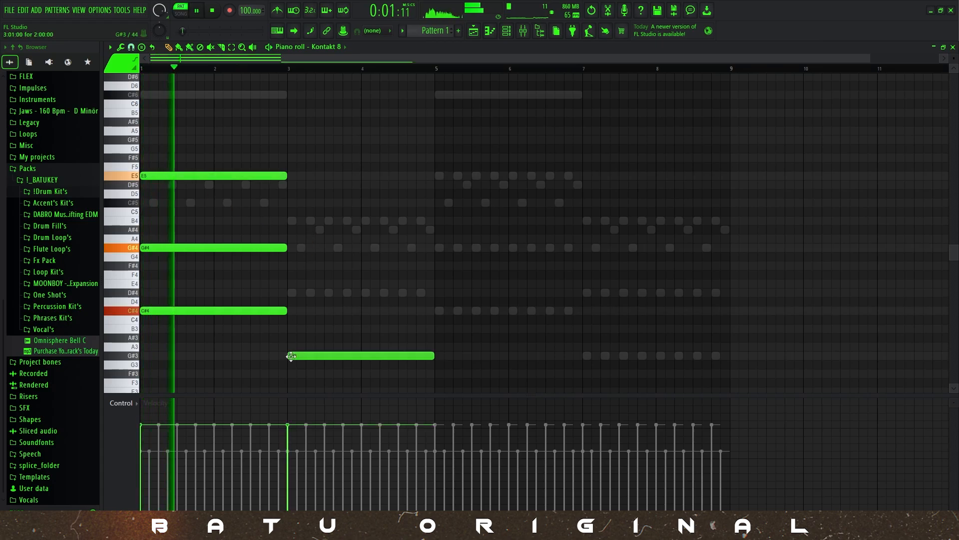
left_click(292, 356)
left_click(291, 293)
left_click(290, 221)
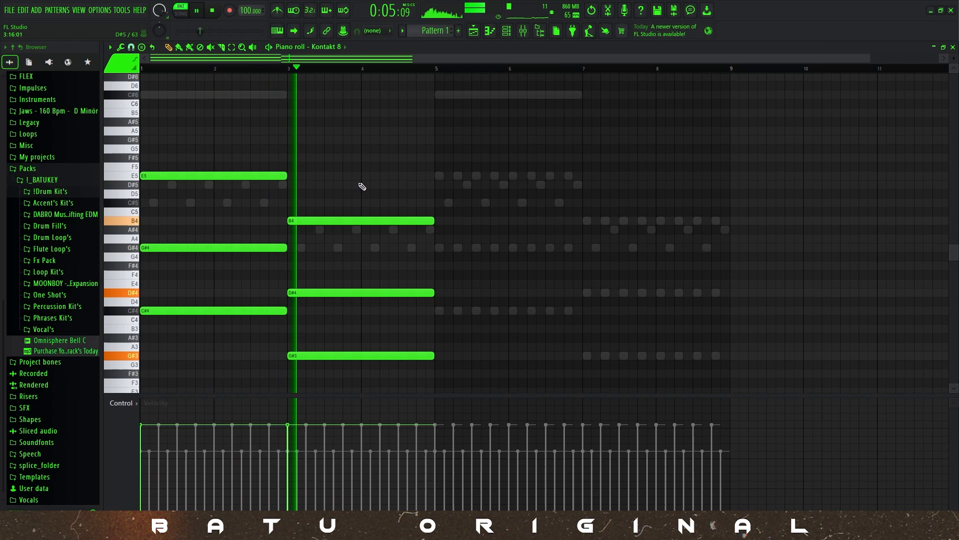
- Enter sustained C#4, G#4 and E5 notes across bars 5 and 6, and G#3, D#4 and B4 across bars 7 and 8
left_click(441, 311)
left_click(439, 248)
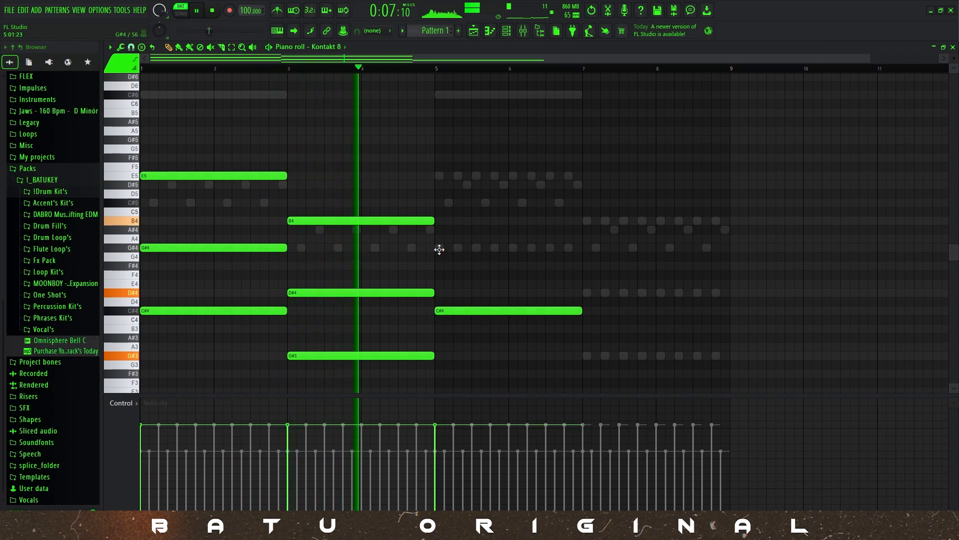
left_click(442, 176)
left_click(587, 356)
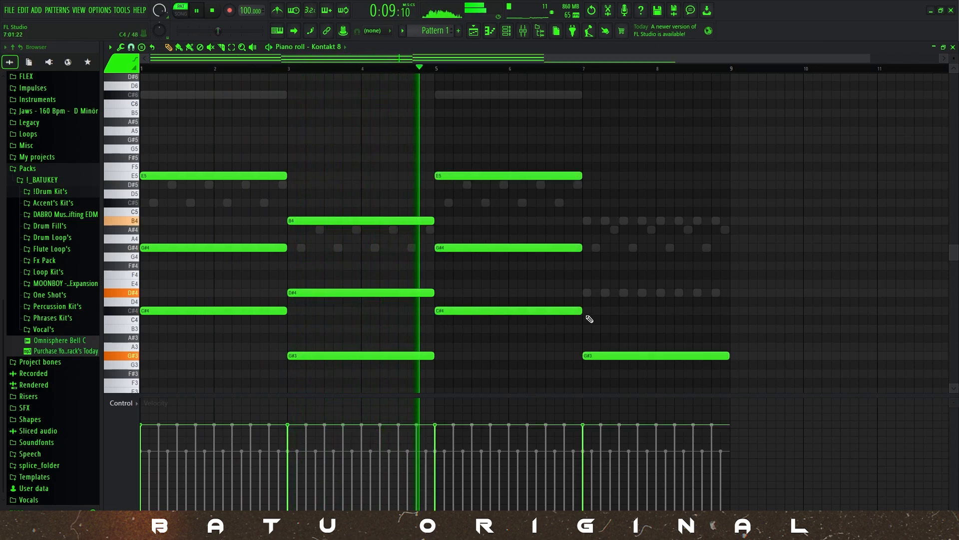
left_click(586, 293)
left_click(591, 221)
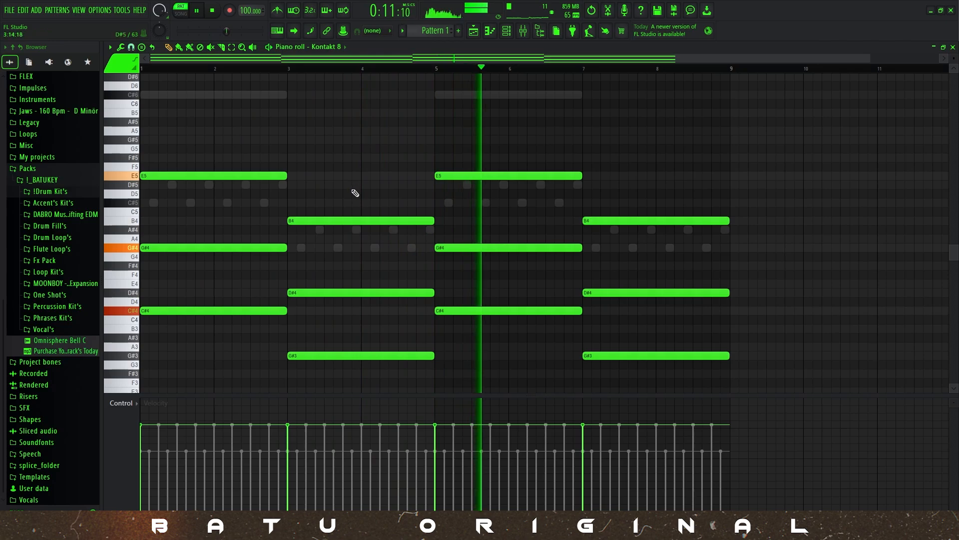
- Apply level randomization and strumming to all the chord notes in the piano roll
key("space")
key("ctrl+a")
key("alt+r")
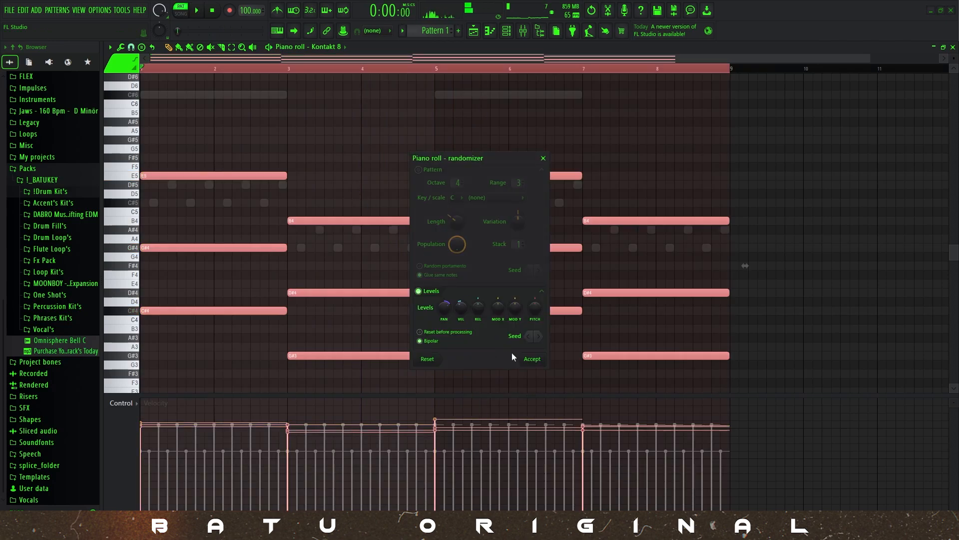
left_click(531, 358)
key("alt+s")
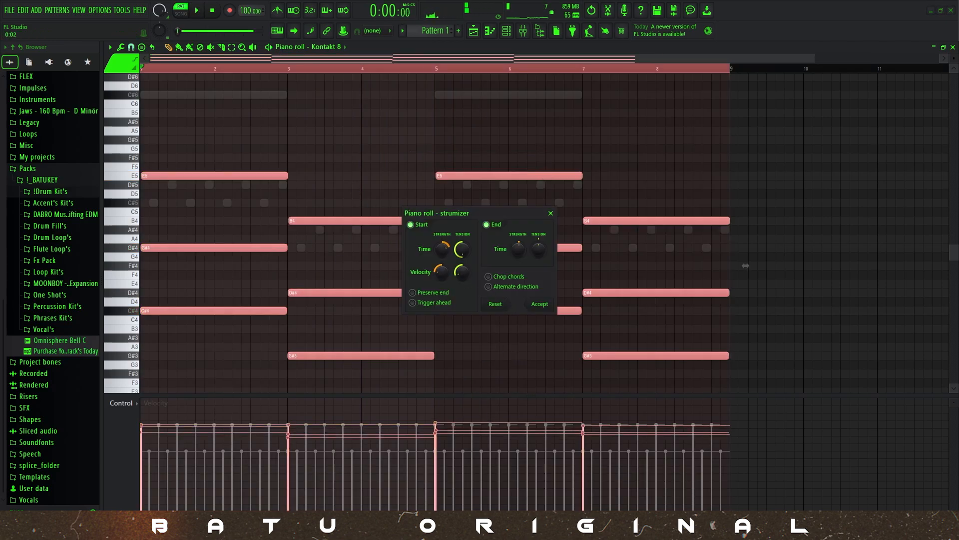
left_click(539, 304)
- Slice off the note tails extending past the end of bar 8 and return to the Draw tool
right_click(754, 251)
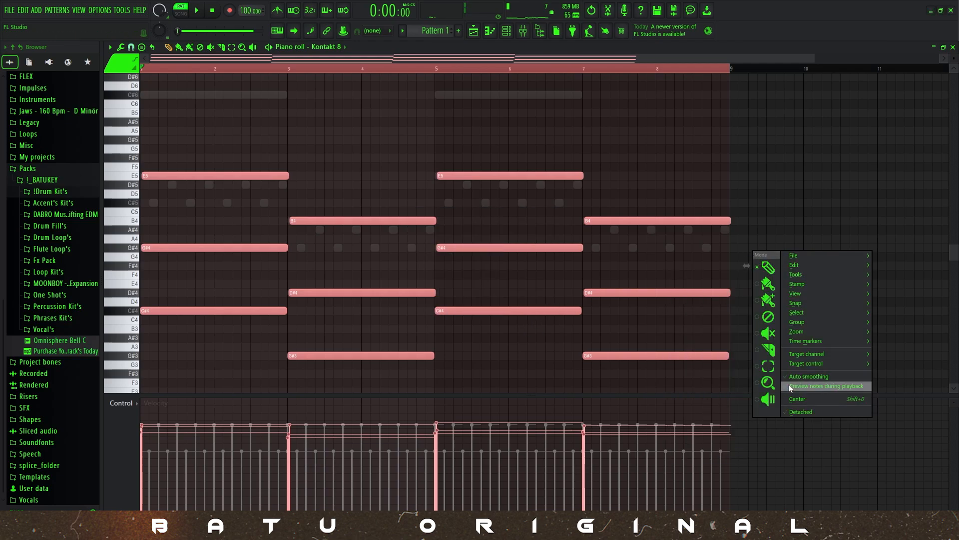
left_click(767, 350)
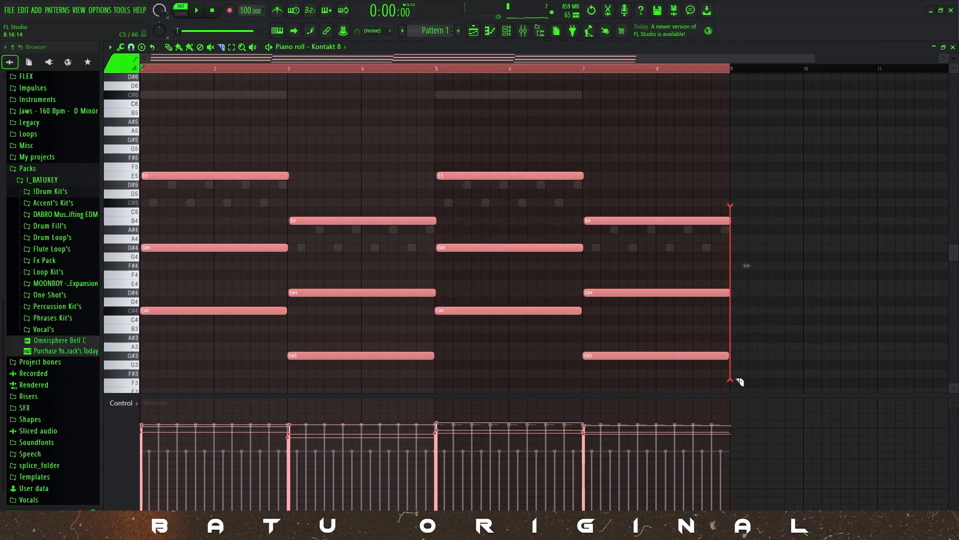
left_click_drag(737, 380, 738, 381)
right_click(754, 309)
left_click(767, 327)
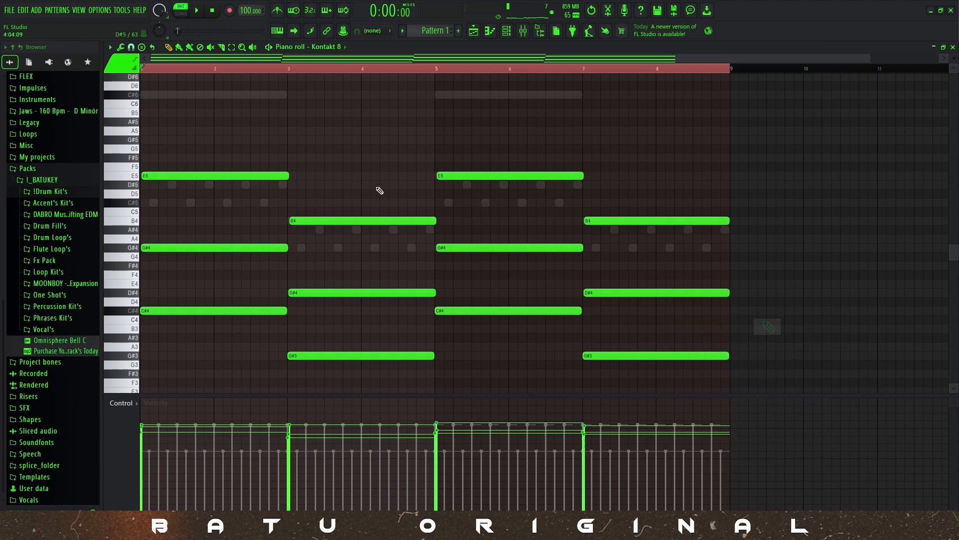
- Play back the pattern with the 40s Very Own - Keys instrument open and view its FX page
left_click(506, 31)
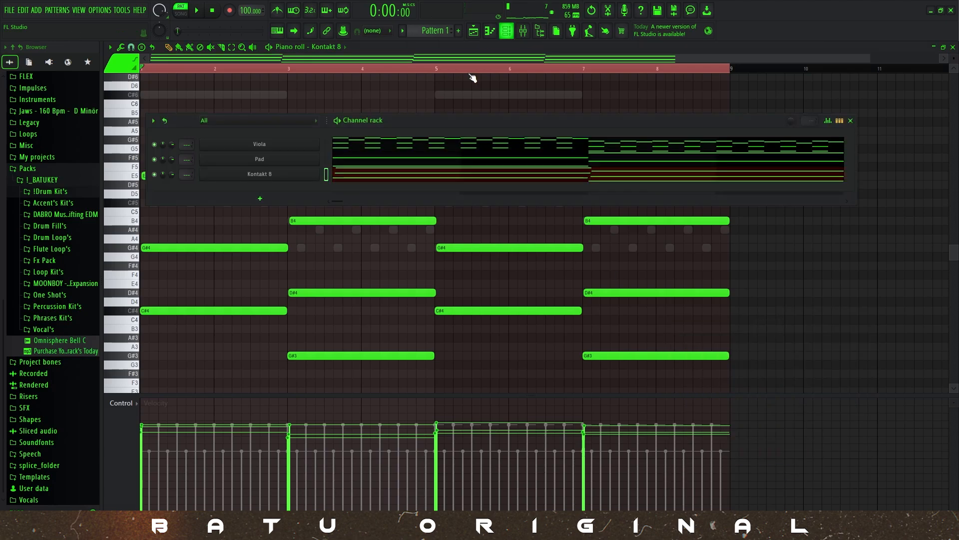
left_click(293, 176)
key("space")
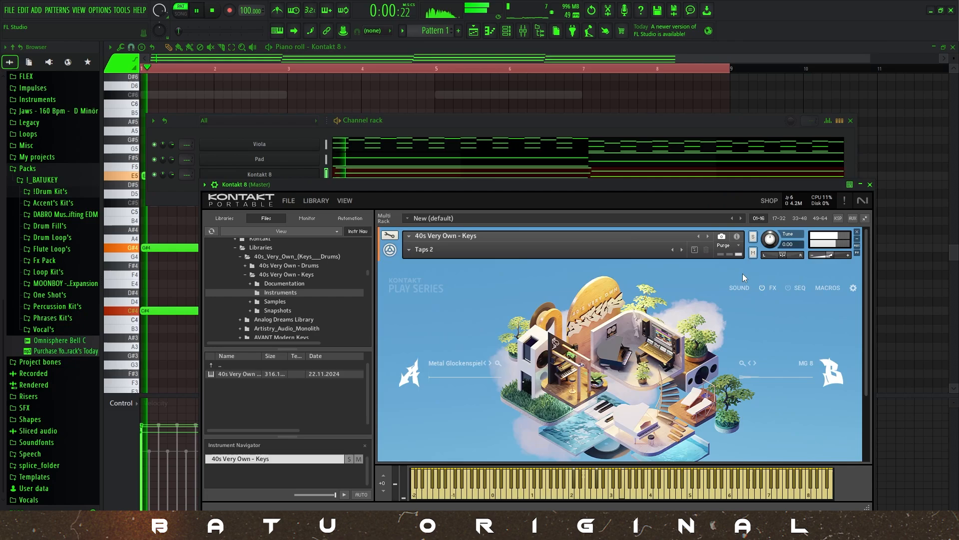
left_click(773, 287)
left_click(771, 287)
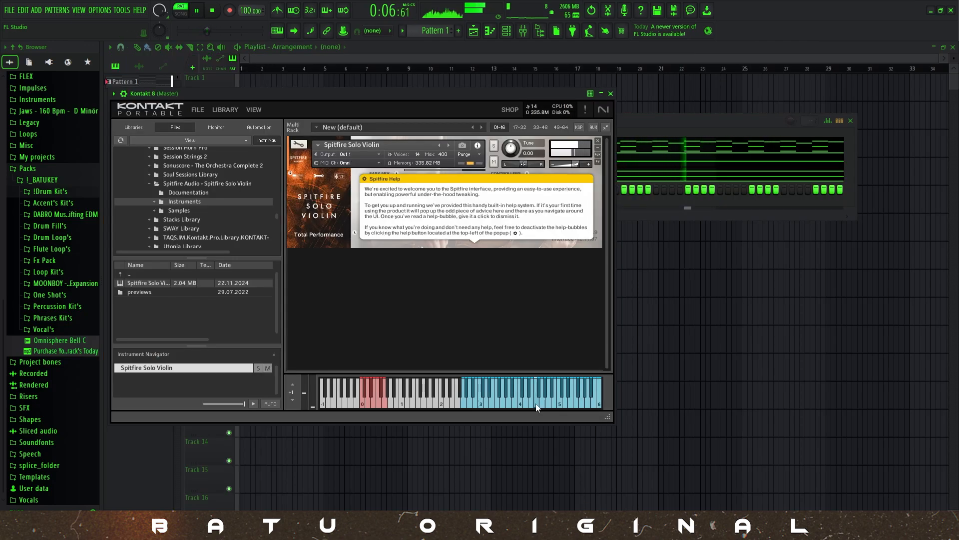
- Close the Spitfire Solo Violin window, open that channel's piano roll and stop playback
key("Escape")
right_click(305, 188)
left_click(365, 190)
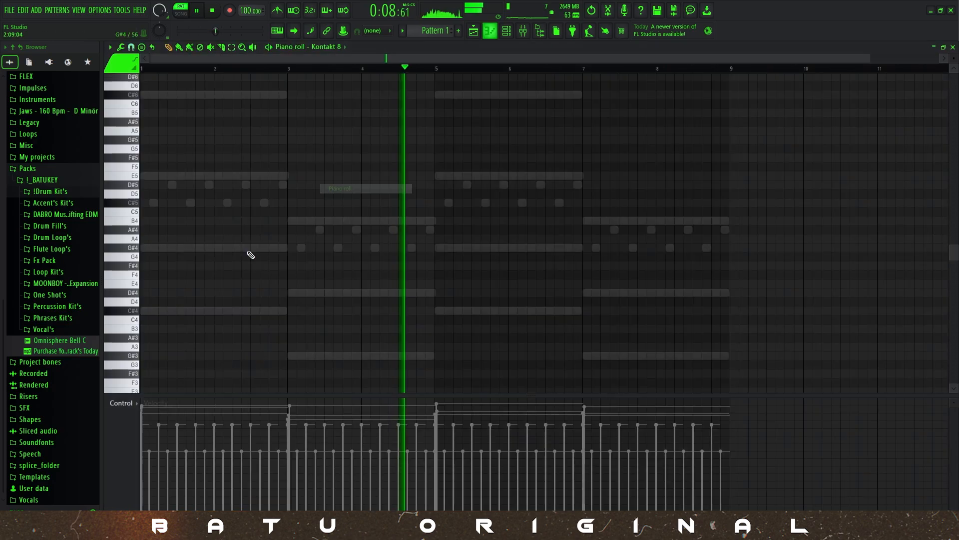
key("space")
- Enter a one-bar C#5 violin note in bar 1 and play it back against the chords
left_click(168, 310)
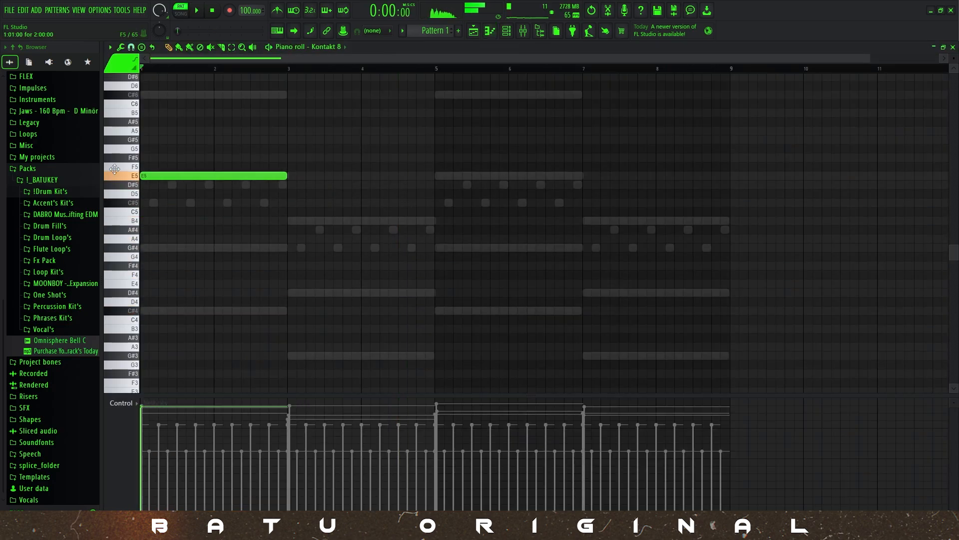
scroll(219, 164, "up", 2)
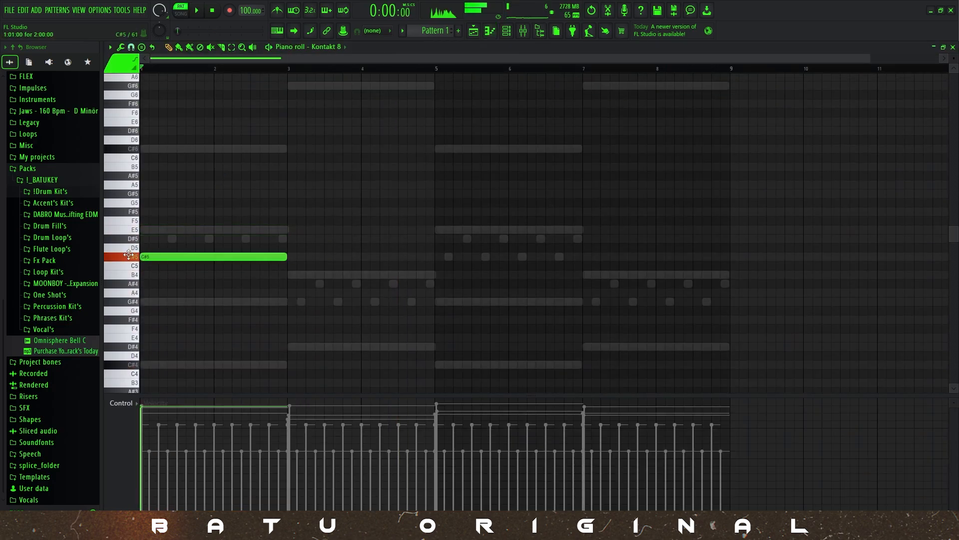
left_click_drag(287, 256, 218, 269)
key("space")
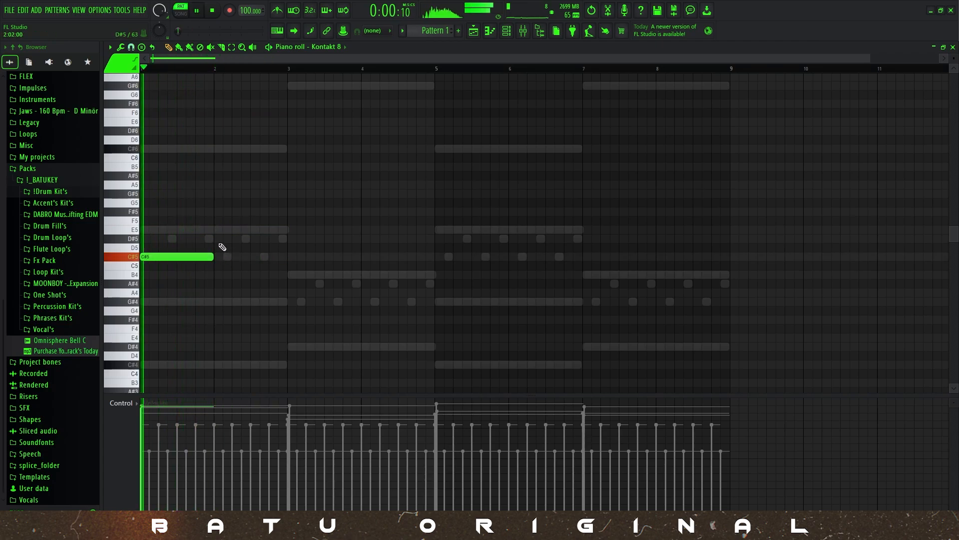
key("space")
- Continue the violin melody with E5, F#5 and E5 notes in bar 2 and a one-bar D#5 in bar 3
scroll(220, 246, "up", 2, "ctrl")
left_click(218, 230)
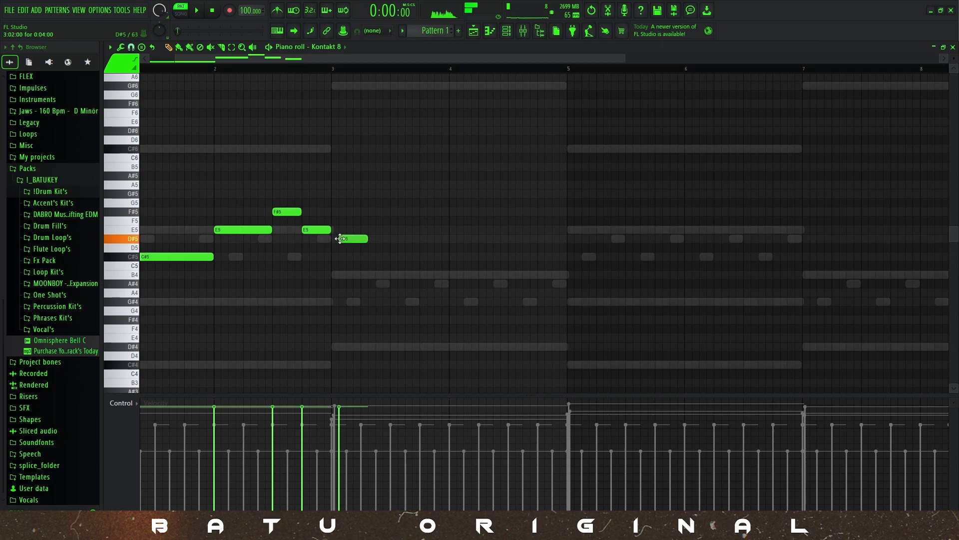
left_click_drag(381, 238, 390, 238)
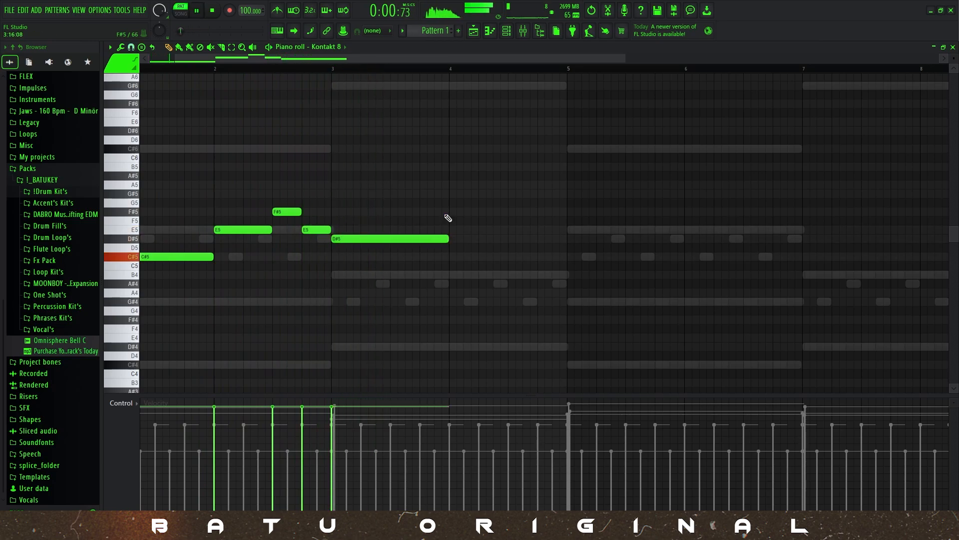
- Play back the violin phrase and complete it with half-bar C#5 and B4 notes in bar 4
scroll(361, 233, "down", 3)
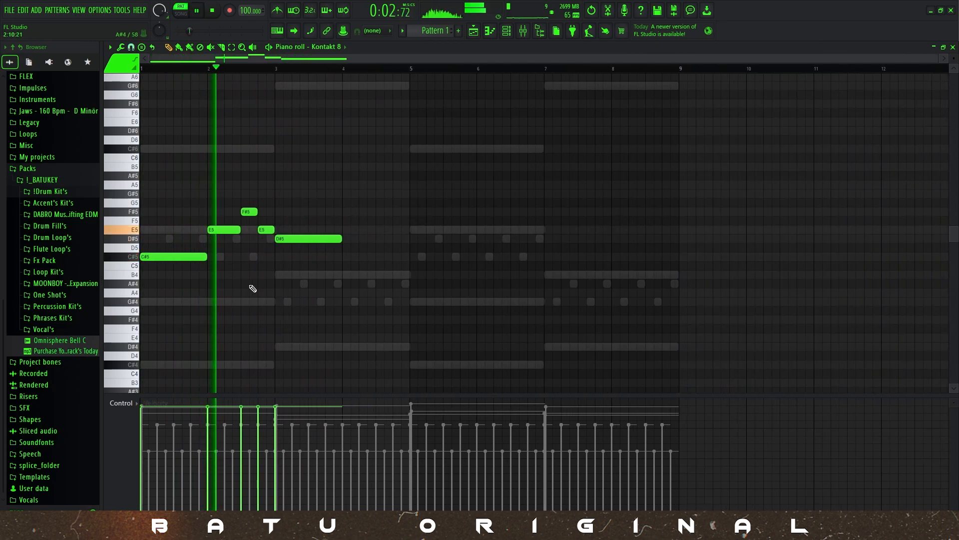
scroll(307, 309, "up", 1)
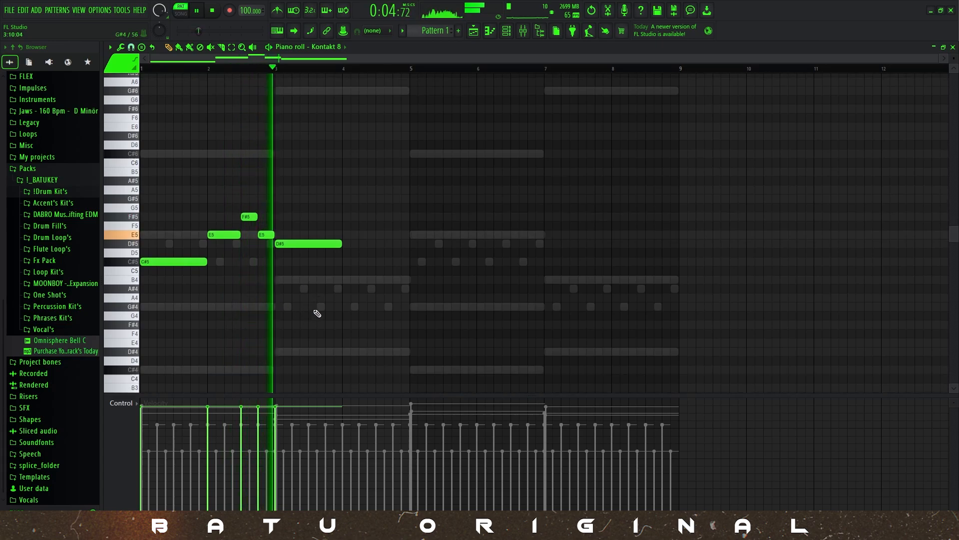
scroll(317, 313, "down", 1)
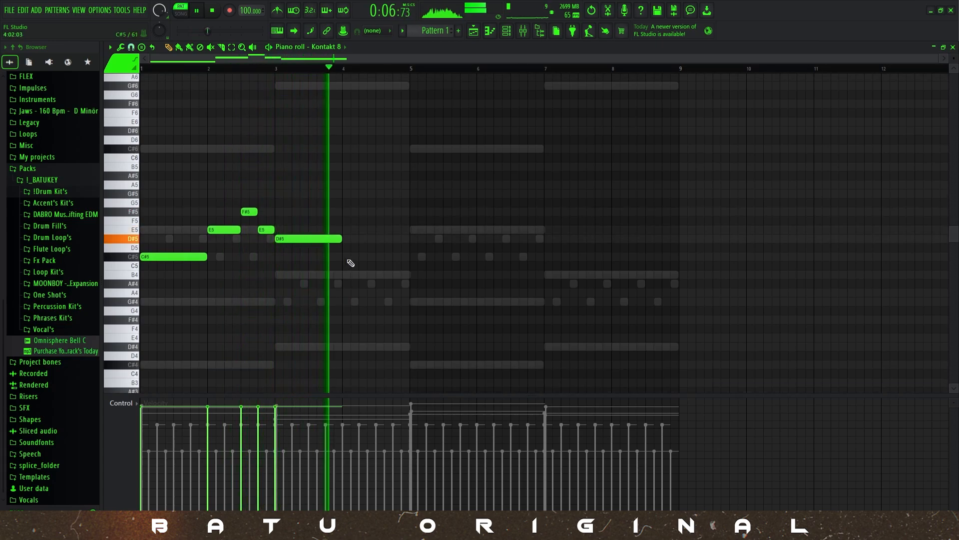
left_click(349, 259)
key("space")
left_click_drag(409, 257, 401, 257)
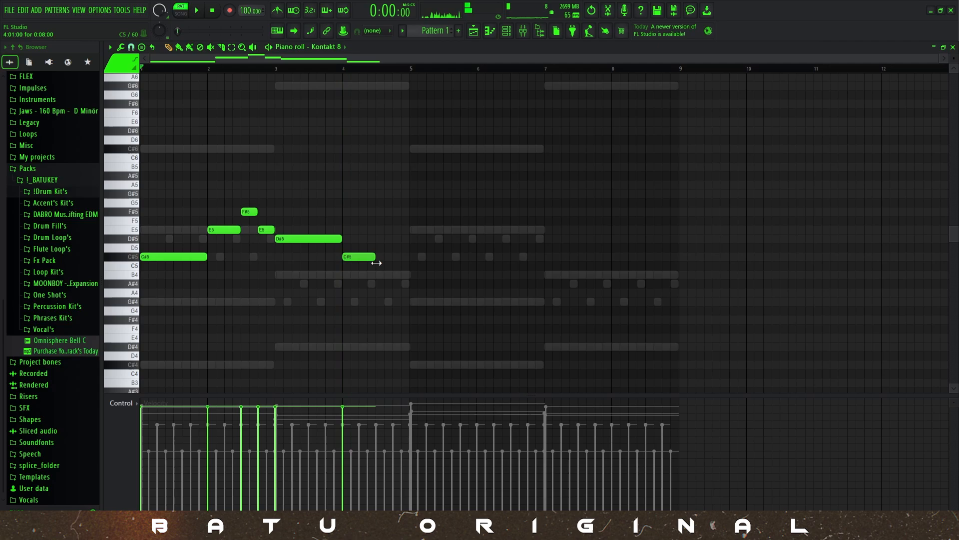
left_click(379, 275)
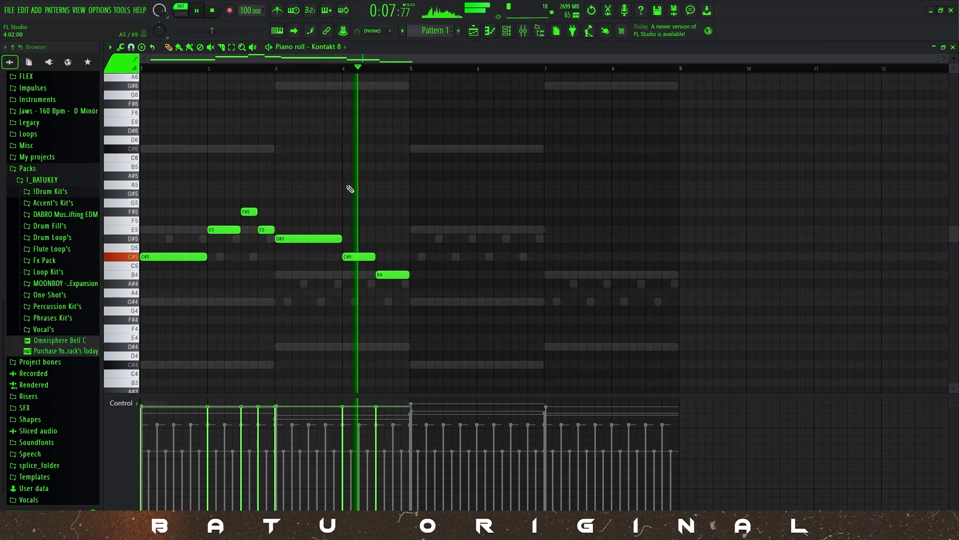
- Duplicate the four-bar violin phrase into bars 5 to 8 one octave higher and play from bar 5
key("space")
key("ctrl+a")
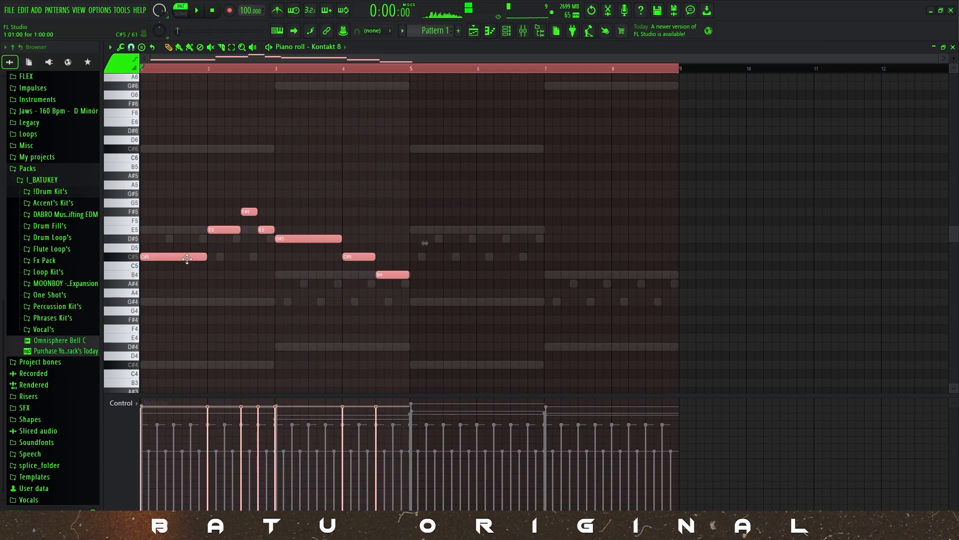
key("ctrl+b")
key("ctrl+Up")
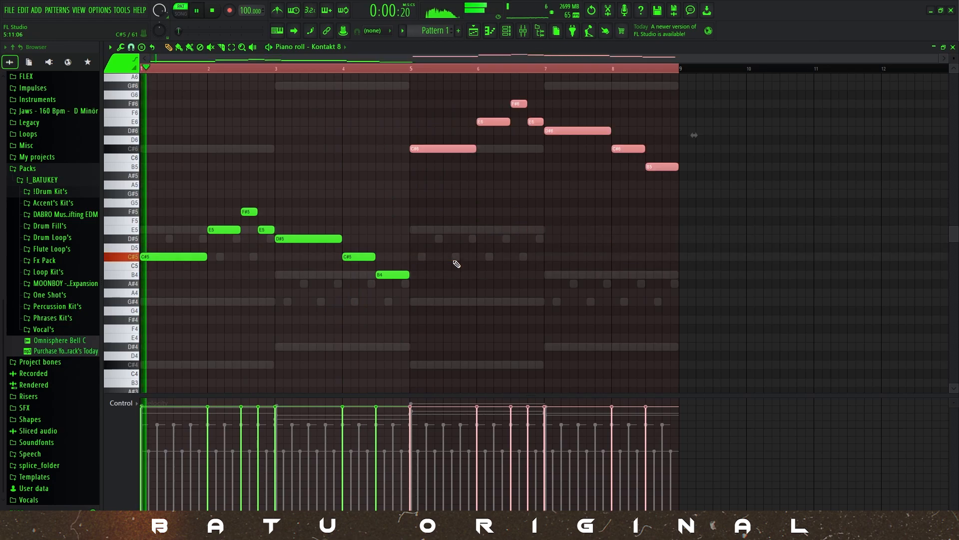
key("ctrl+d")
key("space")
left_click(414, 70)
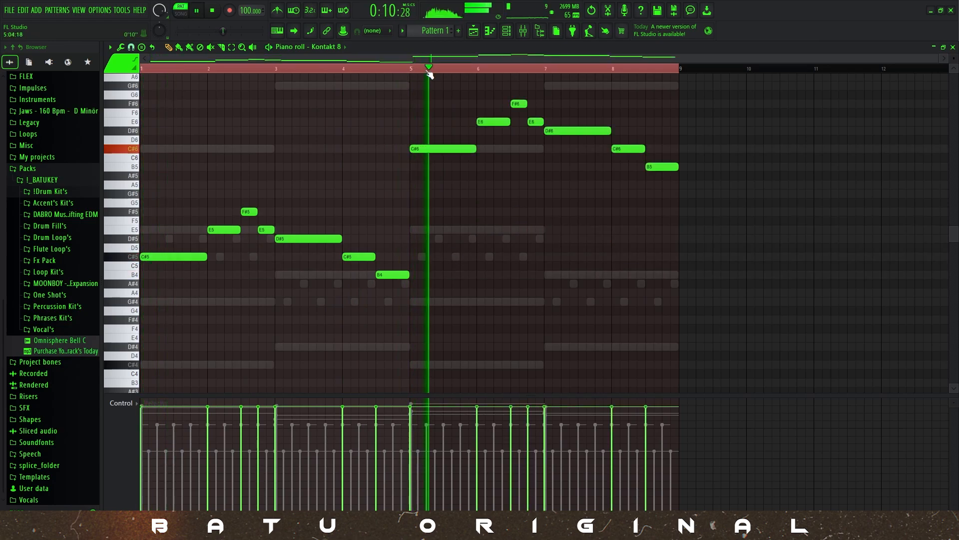
scroll(488, 197, "up", 2)
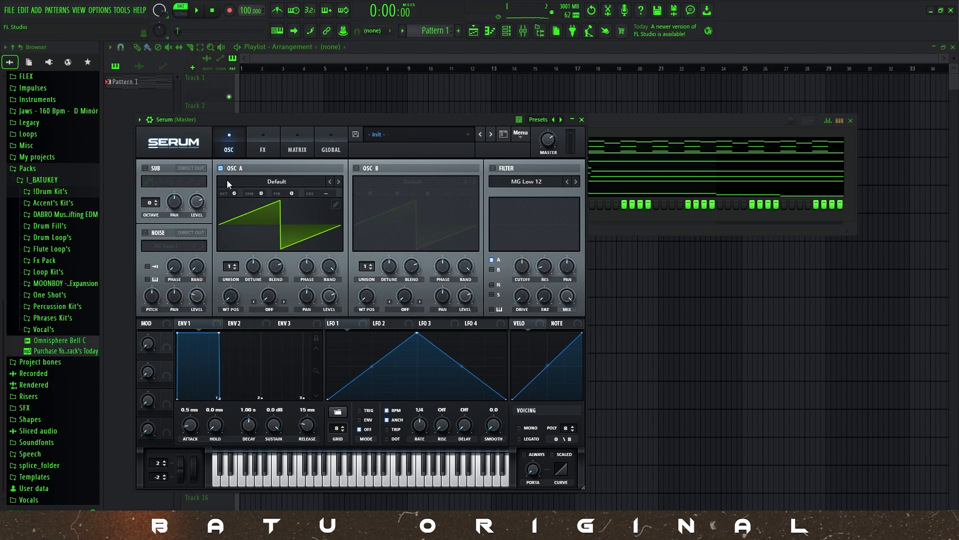
- Set Serum's oscillator A to Basic Shapes with 16 unison voices, and enable oscillator B with 16 unison voices
left_click(270, 181)
mouse_move(272, 196)
left_click(317, 239)
left_click_drag(230, 266, 230, 240)
left_click(356, 169)
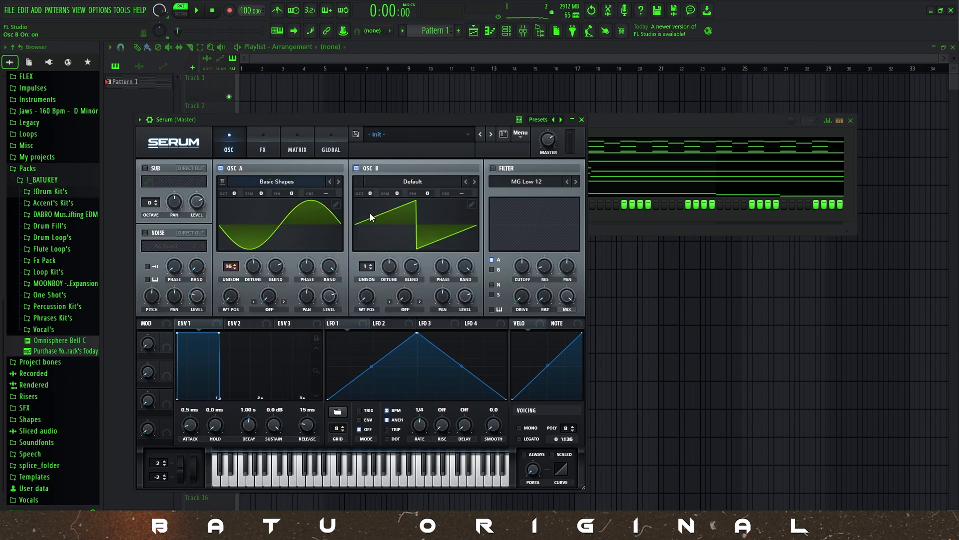
left_click_drag(367, 268, 367, 239)
- Enable Serum's MG Low 12 filter with the cutoff at 32 Hz and set the voicing to mono legato
left_click(493, 168)
left_click_drag(530, 265, 521, 284)
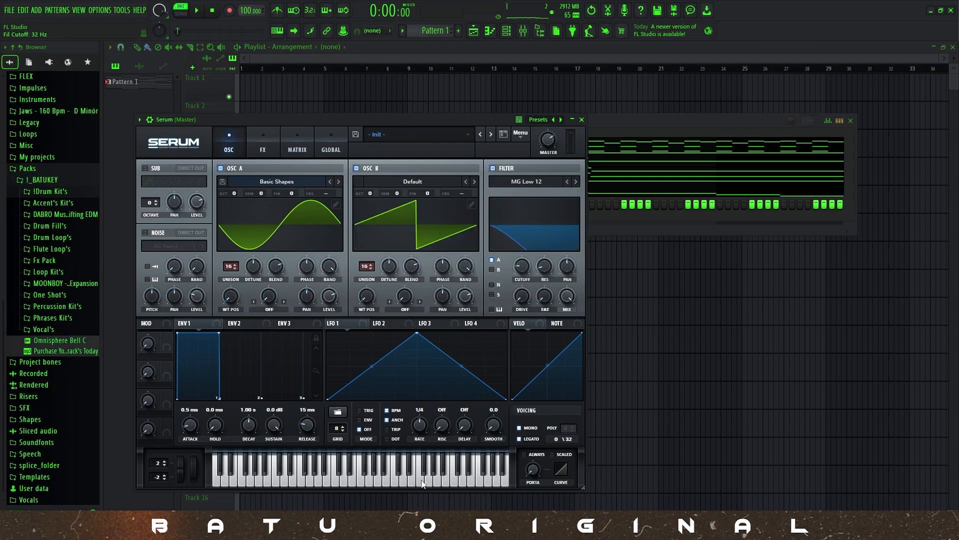
key("Escape")
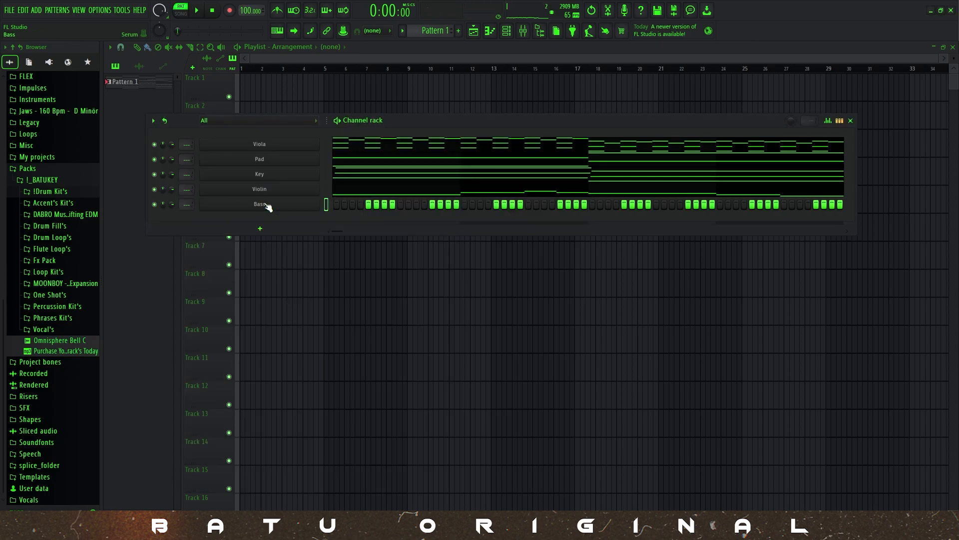
- Insert Fruity Parametric EQ 2 in the first effect slot of the Bass mixer track
key("F9")
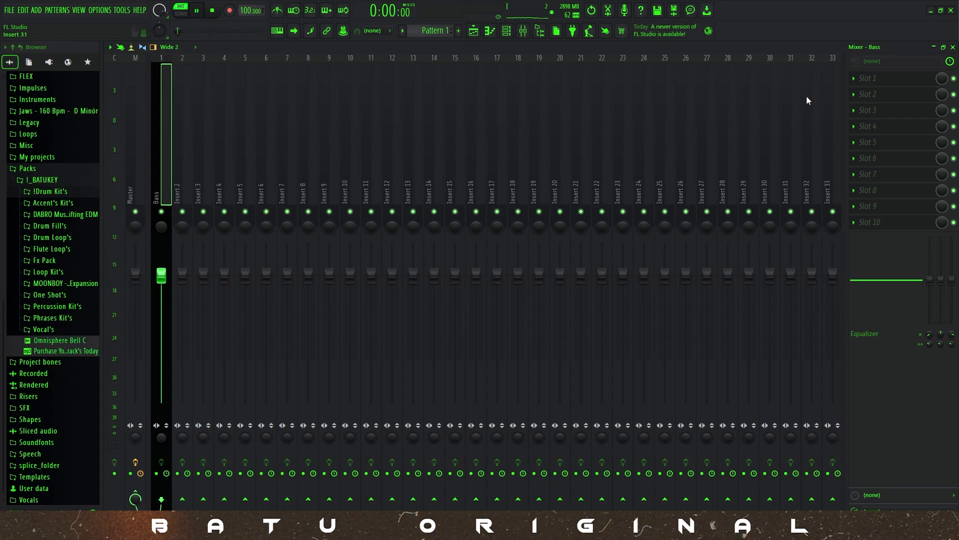
left_click(890, 78)
left_click(651, 306)
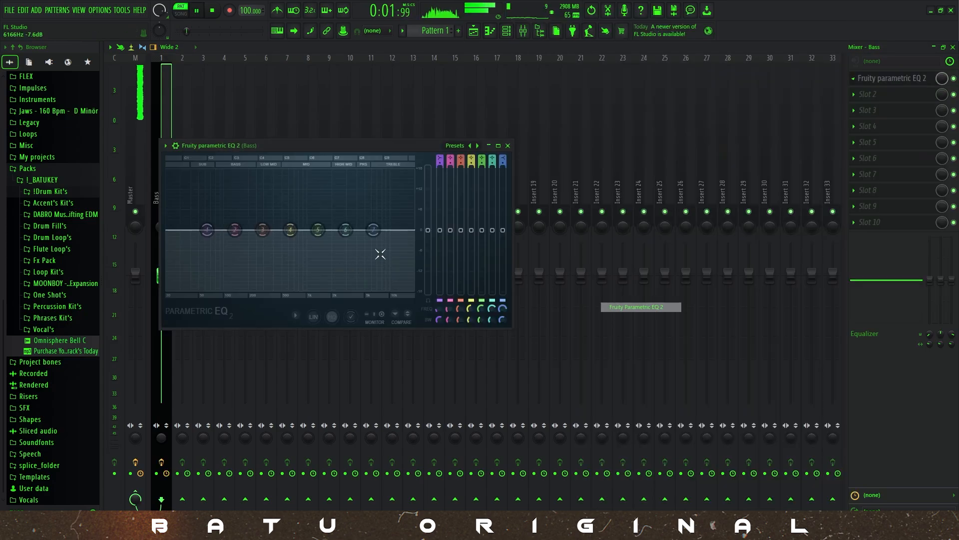
right_click(374, 230)
mouse_move(389, 256)
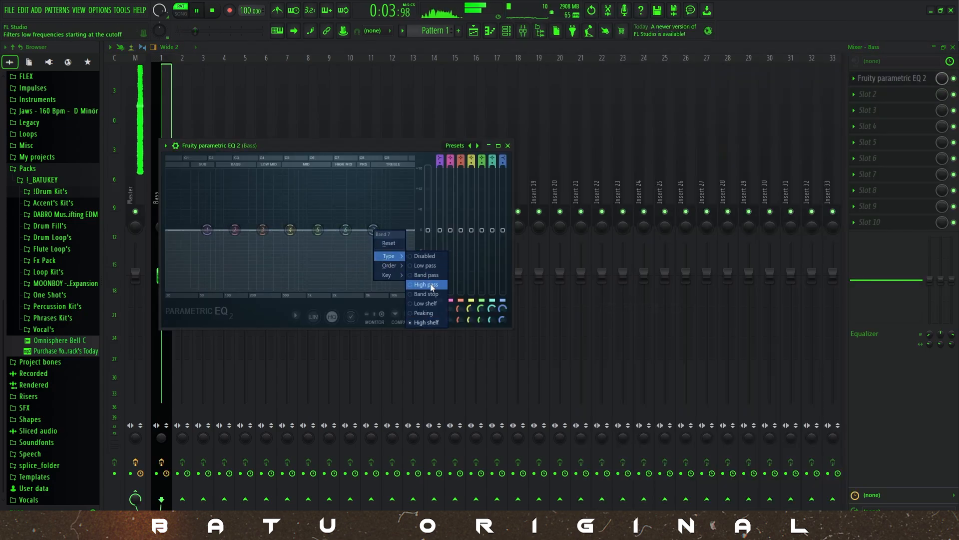
left_click(428, 284)
key("ctrl+z")
- Set band 7 of the Bass EQ to low pass, lower its cutoff frequency, close the EQ and stop playback
right_click(374, 230)
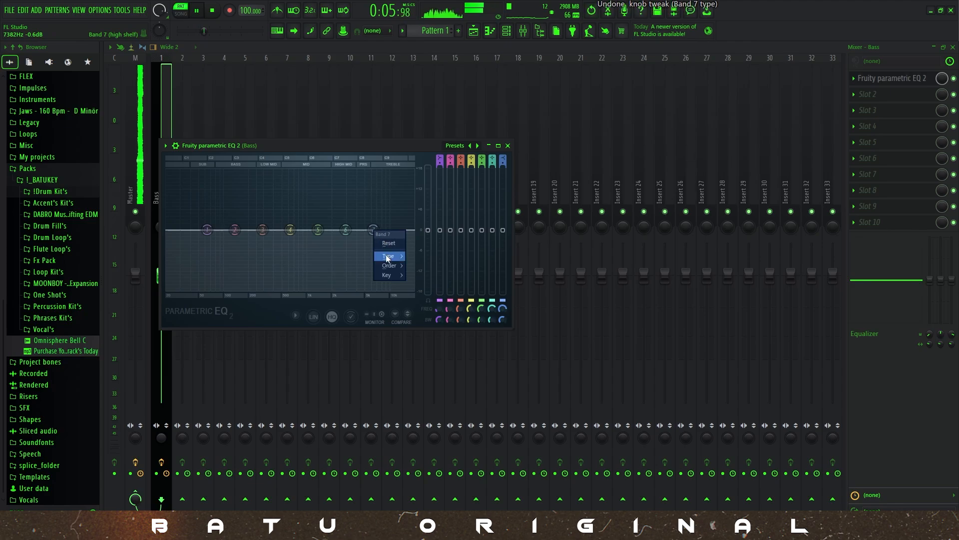
mouse_move(388, 258)
left_click(425, 266)
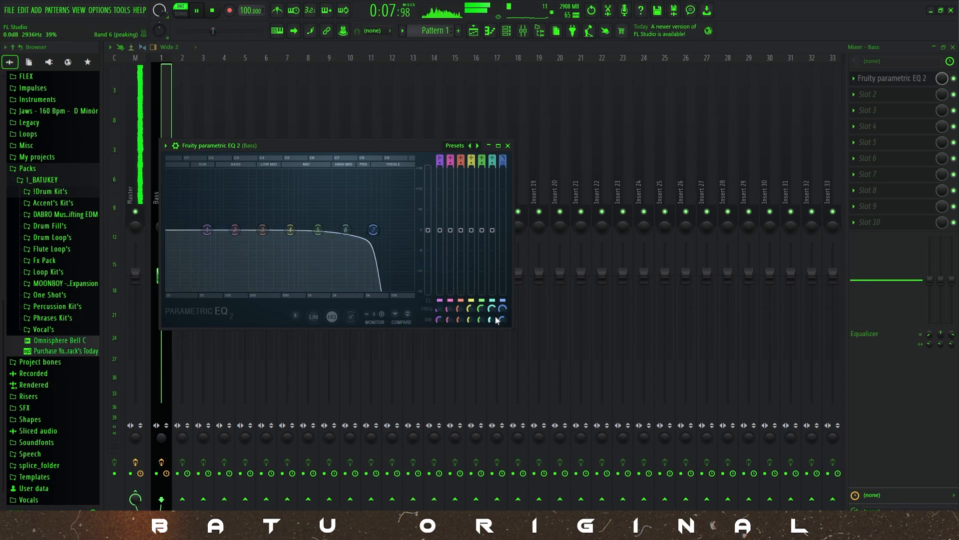
left_click_drag(502, 309, 502, 360)
key("Escape")
key("space")
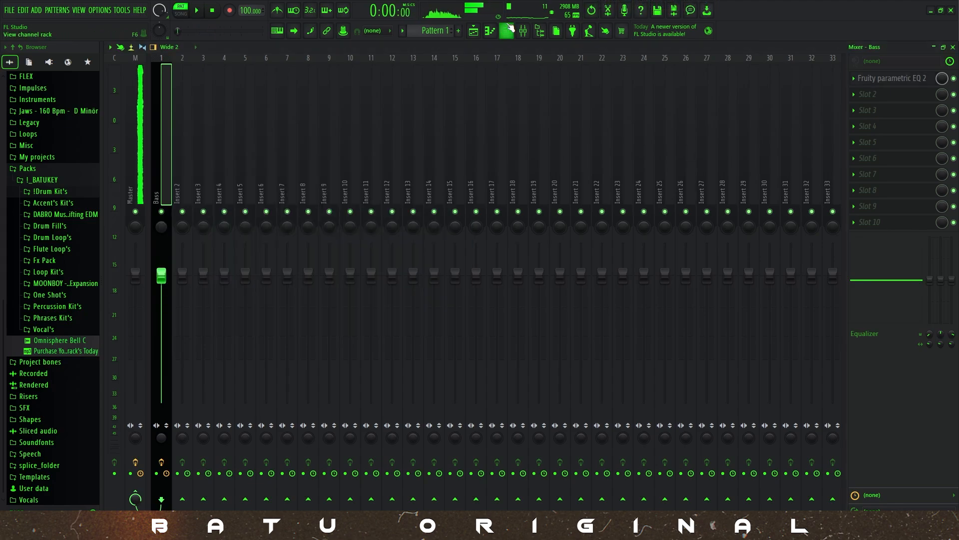
- In the Bass piano roll, enter alternating two-bar C#4 and G#3 root notes across bars 1 to 8
left_click(509, 29)
right_click(312, 204)
left_click(350, 200)
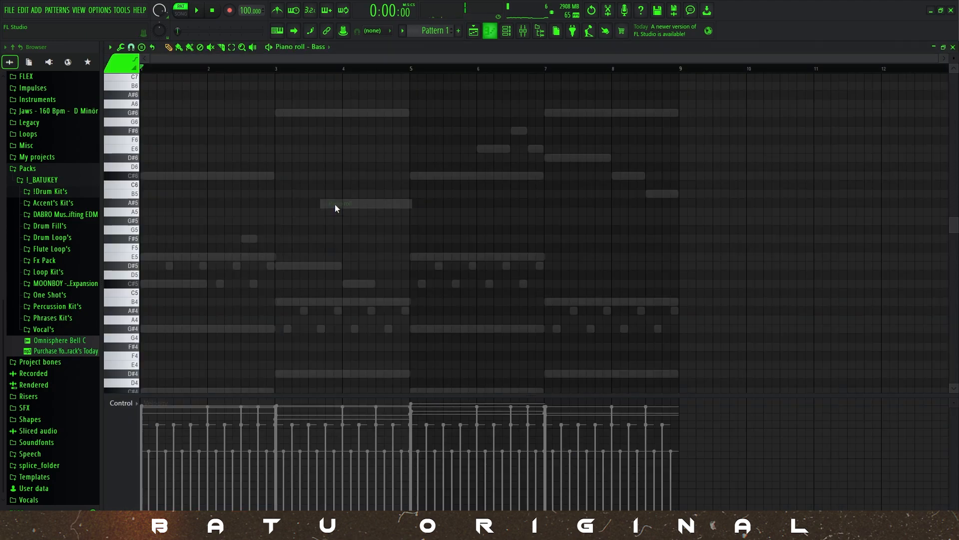
scroll(251, 229, "down", 3)
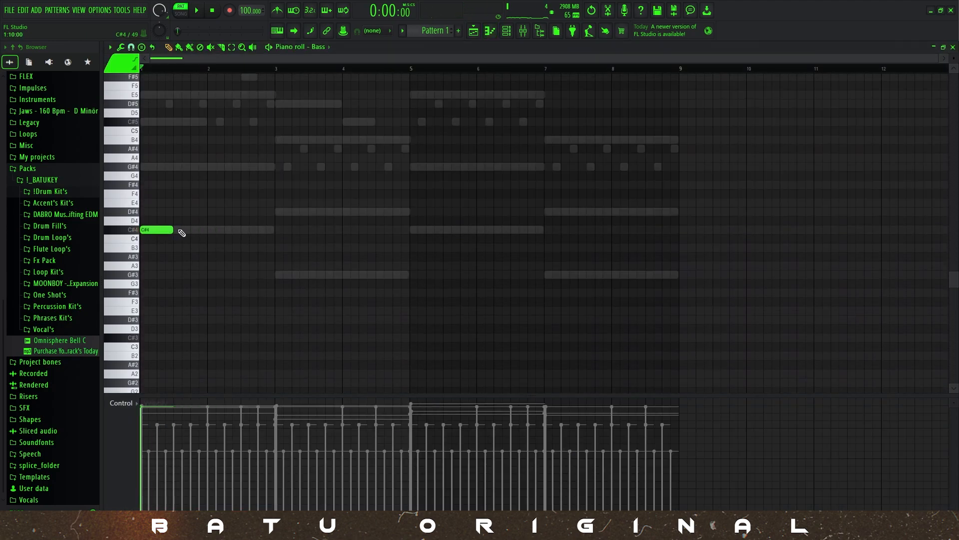
left_click(280, 275)
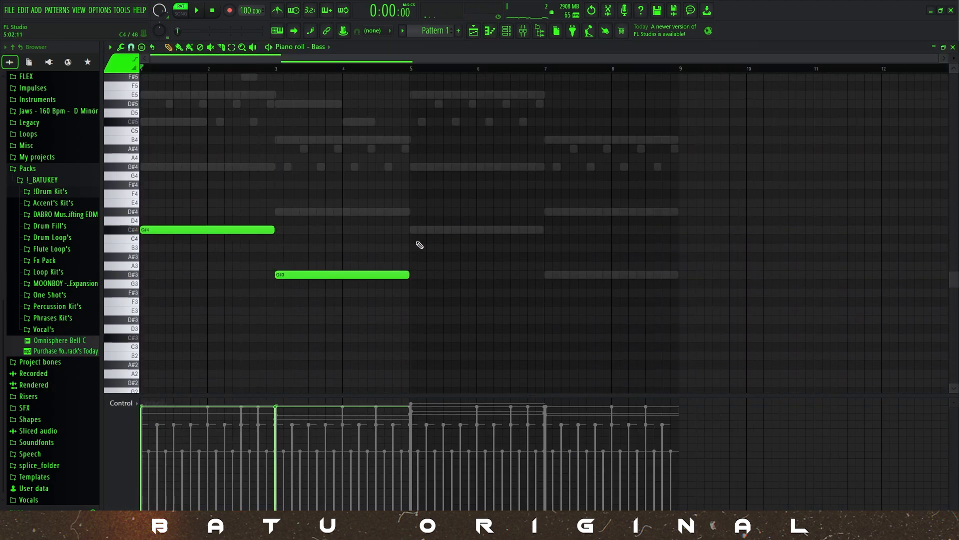
left_click(415, 230)
left_click(548, 275)
- Transpose all the bass notes down to C#2 and G#1 while playing the pattern, and clear the selection
key("ctrl+a")
key("ctrl+Down")
key("ctrl+Down")
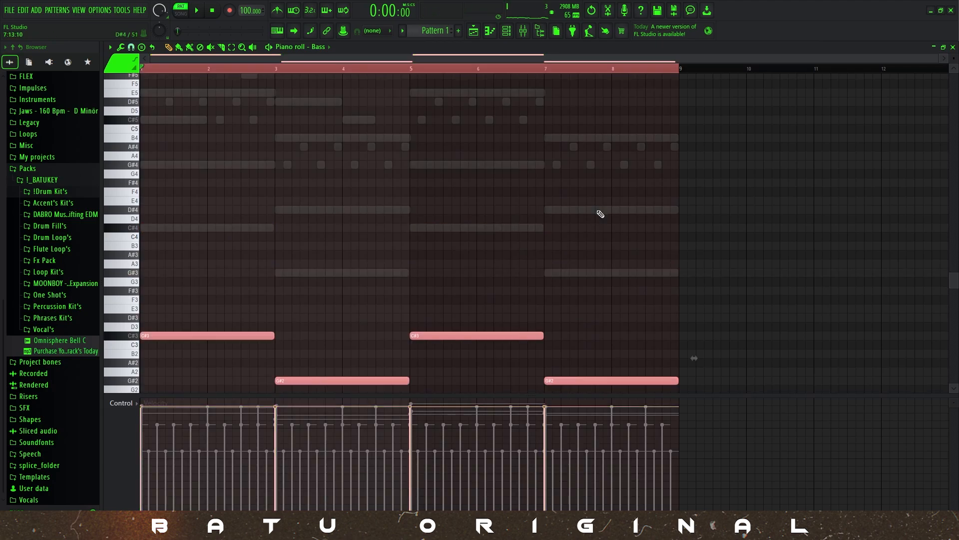
key("space")
scroll(601, 214, "down", 1)
left_click(541, 196, "ctrl")
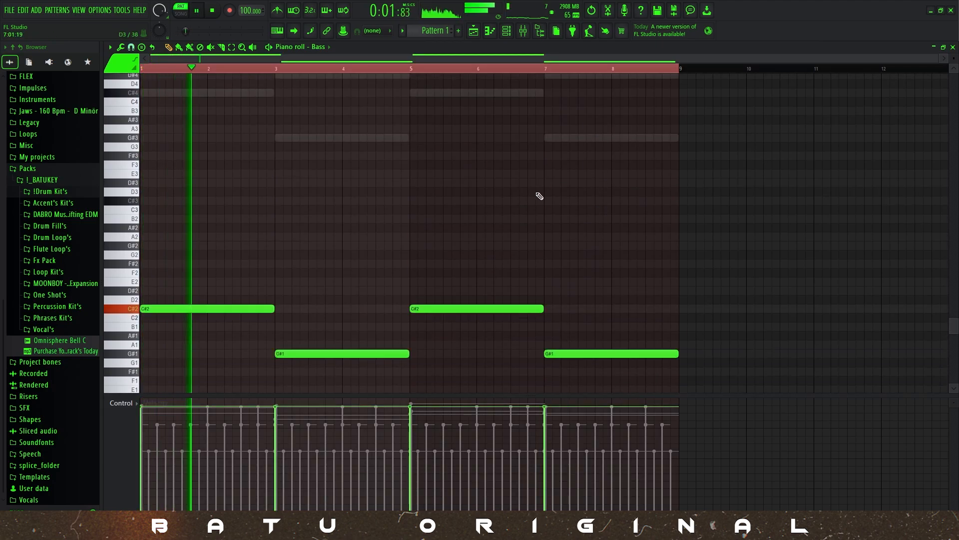
left_click(374, 69, "ctrl")
- Add a half-bar E2 at the end of bar 2 and shorten the first C#2 to end where it begins
scroll(293, 167, "down", 1)
left_click(251, 257)
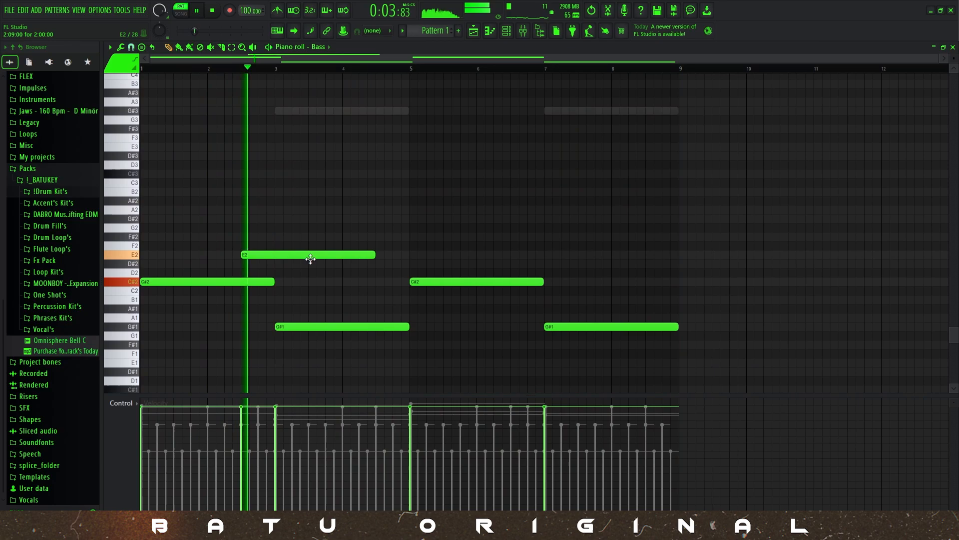
left_click_drag(274, 281, 241, 284)
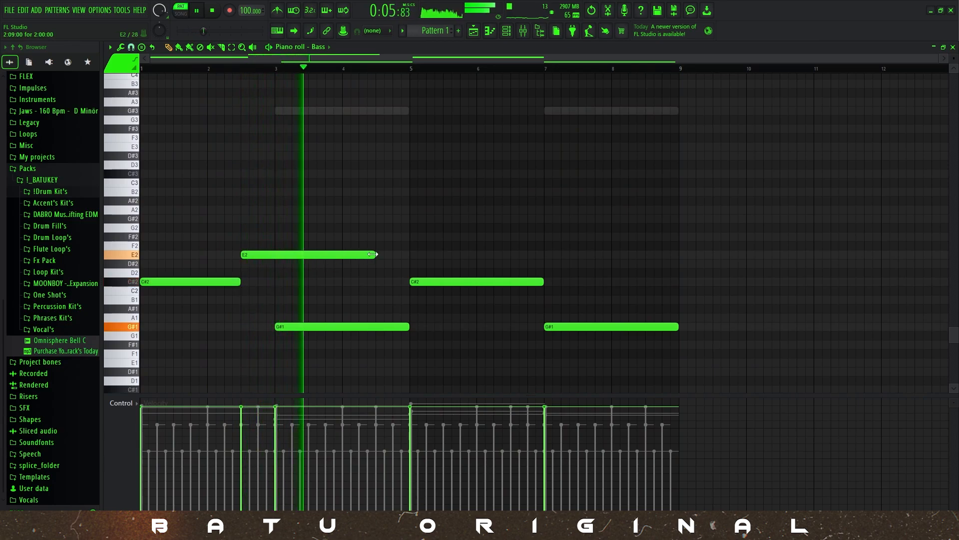
left_click_drag(375, 255, 274, 255)
mouse_move(408, 330)
left_mouse_down()
mouse_move(385, 329)
mouse_move(408, 329)
left_mouse_up()
- Replace the C#2 in bars 5 and 6 with a copy of the C#2 and E2 notes from bars 1 and 2
right_click(493, 282)
left_click_drag(387, 231, 452, 279)
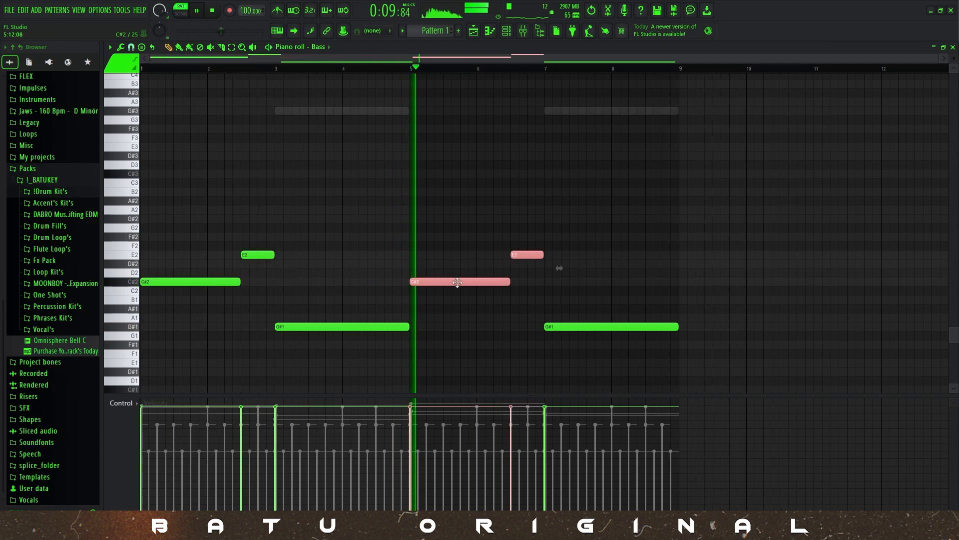
left_click(463, 120)
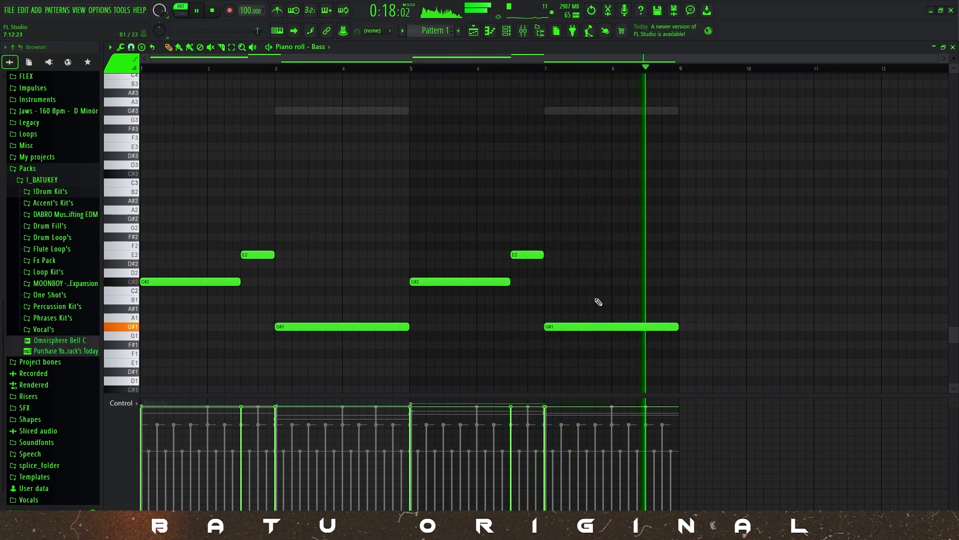
- Raise both G#1 bass notes one octave to G#2 and clear the selection
left_click_drag(372, 306, 683, 385)
key("ctrl+Up")
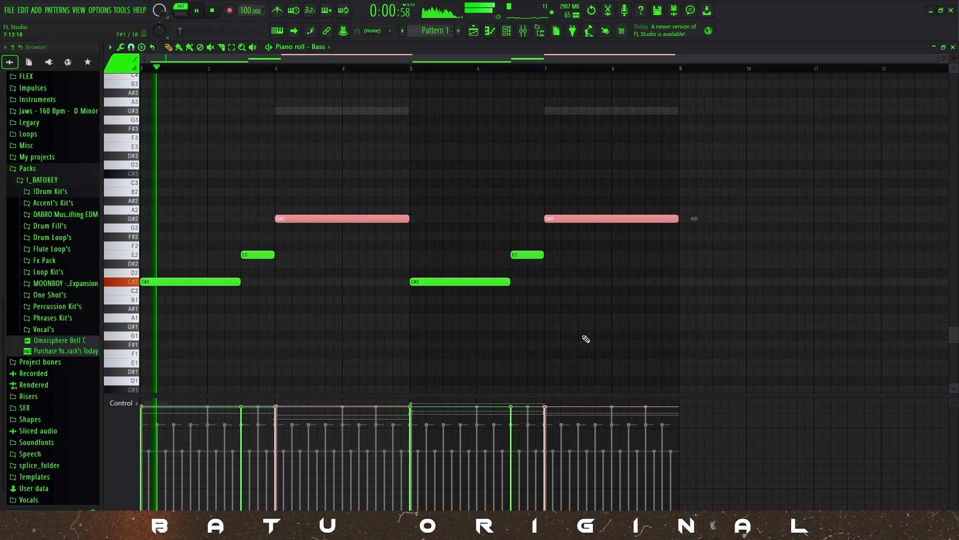
left_click(392, 149, "ctrl")
- Shorten the G#2 in bars 3 and 4 by half a bar, fill the gap with short F#2, E2 and D#2 notes, and play from bar 3
scroll(235, 250, "up", 3)
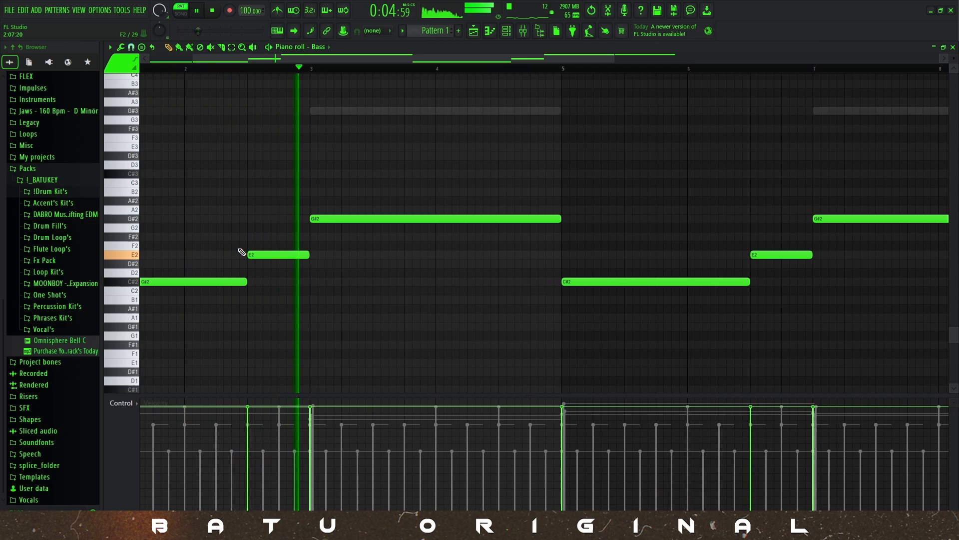
left_click_drag(562, 220, 495, 223)
left_click(502, 210)
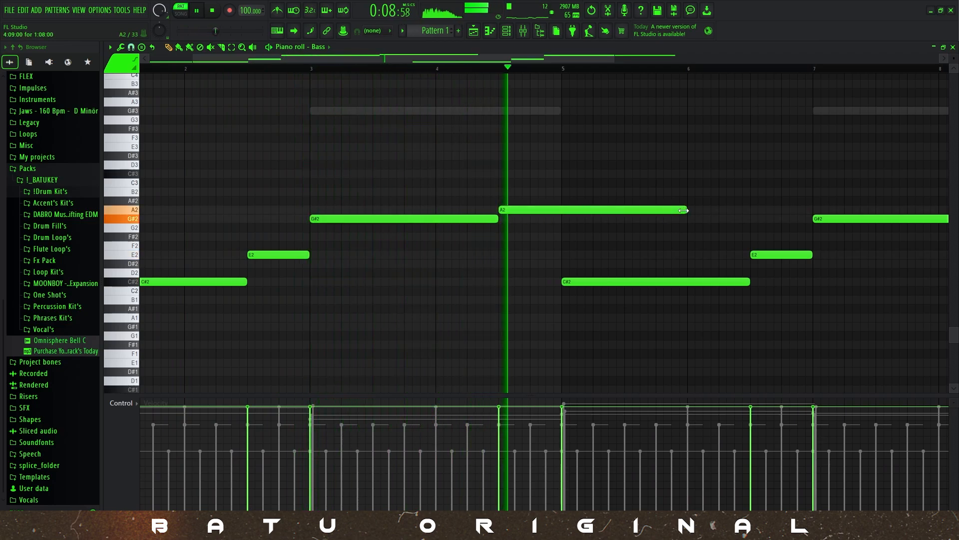
left_click_drag(687, 210, 530, 245)
key("space")
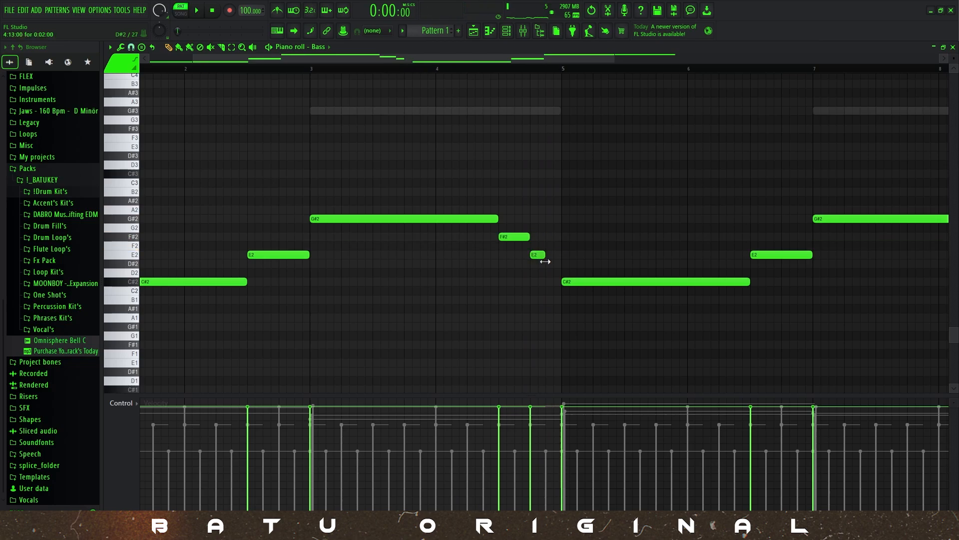
left_click(316, 70)
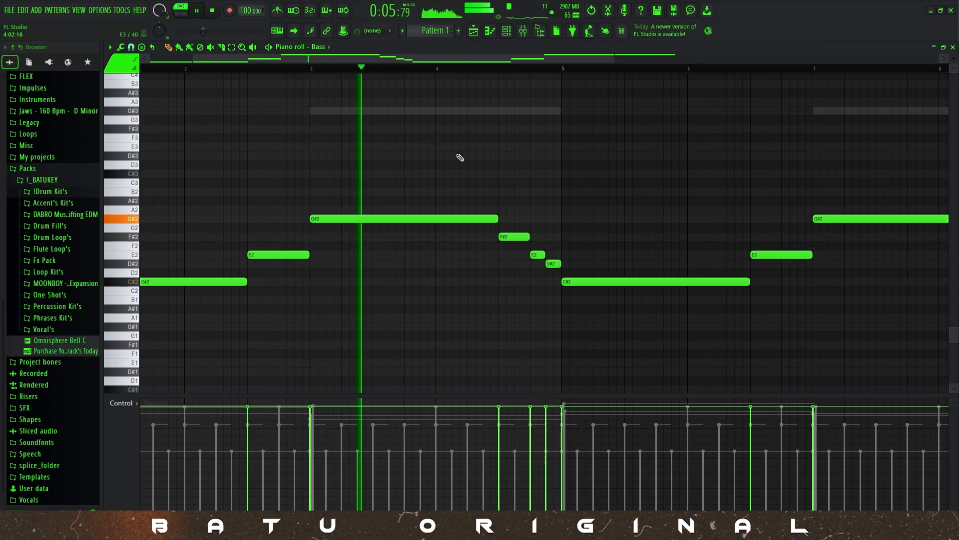
- Delete the bass notes in bars 5 to 8 and replace them with a copy of the four-bar bass phrase
scroll(485, 171, "down", 3)
right_click(573, 218)
right_click(528, 255)
right_click(480, 282)
left_click_drag(467, 311, 173, 213)
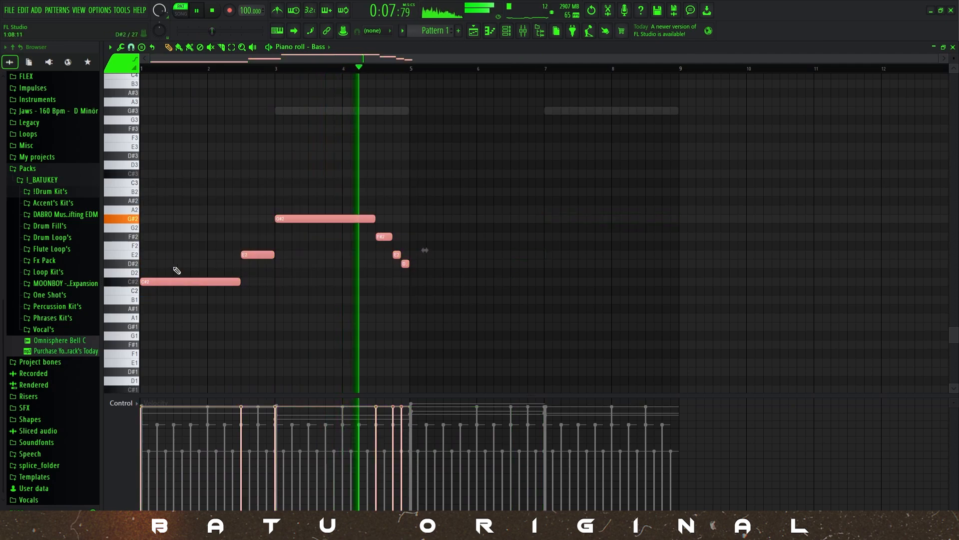
mouse_move(176, 282)
left_mouse_down()
mouse_move(255, 272)
mouse_move(438, 274)
mouse_move(447, 283)
left_mouse_up()
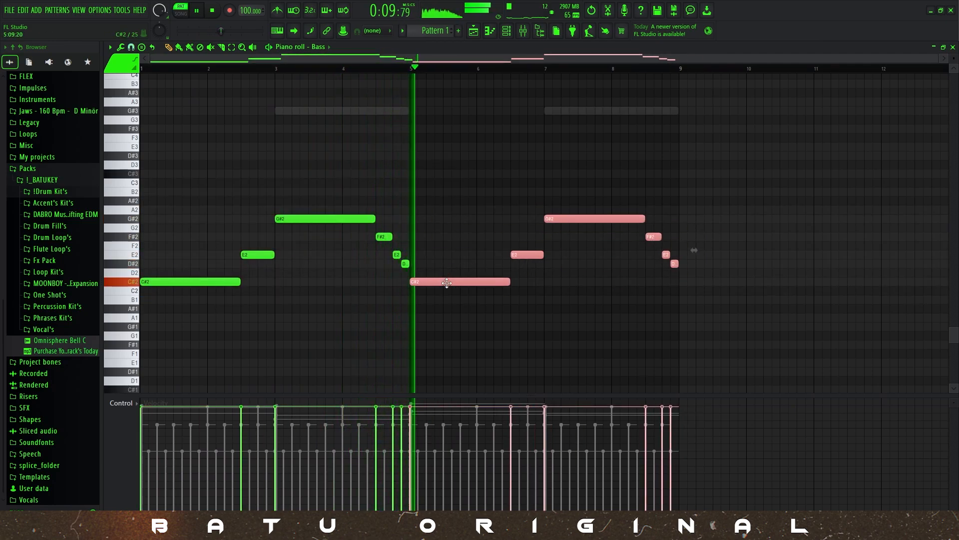
left_click(451, 255)
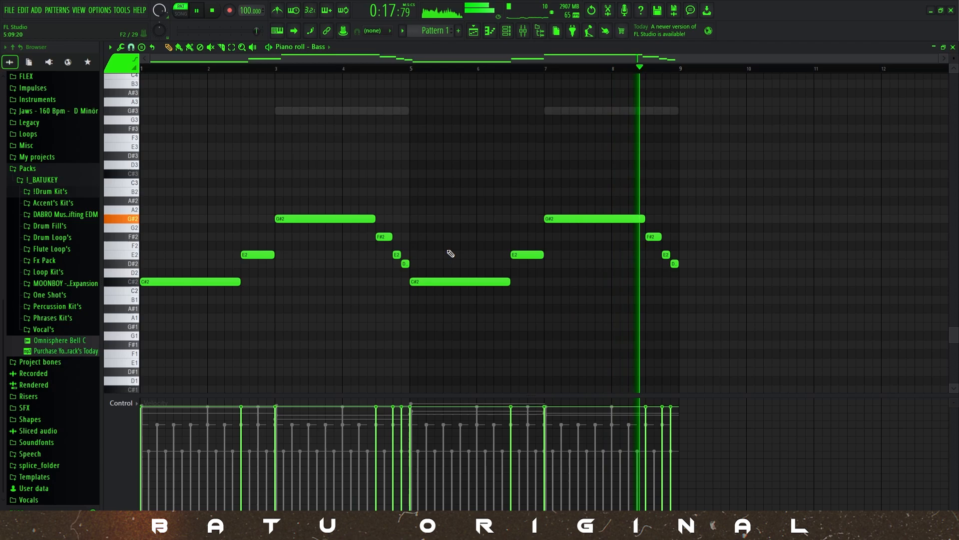
- Insert Fruity Parametric EQ 2 in the first effect slot of the Viola mixer track
key("F9")
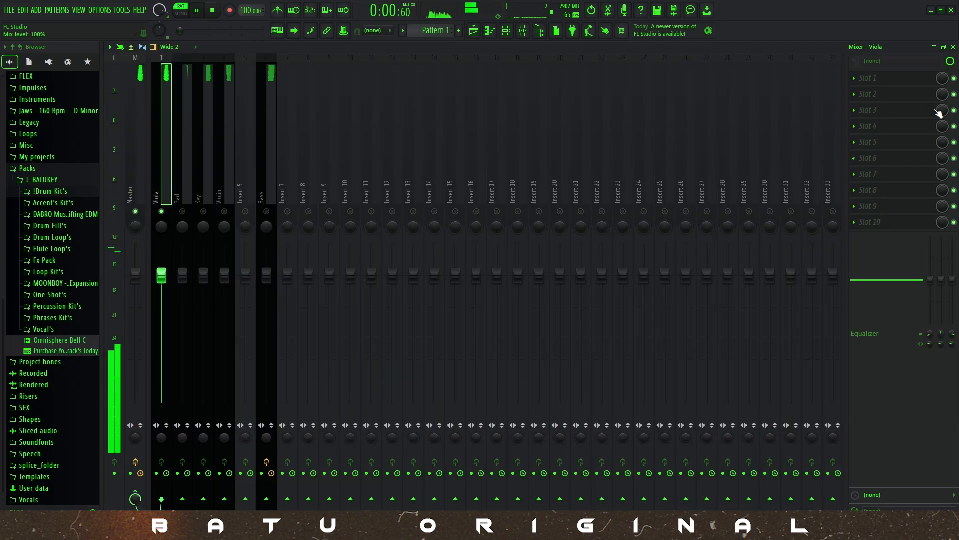
left_click(854, 78)
left_click(661, 306)
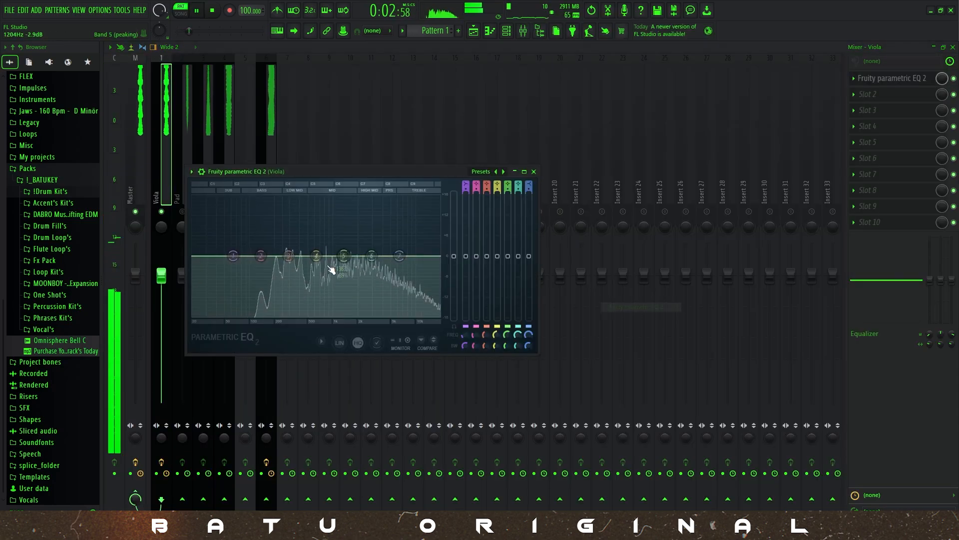
- Set band 1 of the Viola EQ to high pass, raise its frequency and move band 7 lower in frequency
right_click(232, 255)
mouse_move(247, 281)
left_click(292, 310)
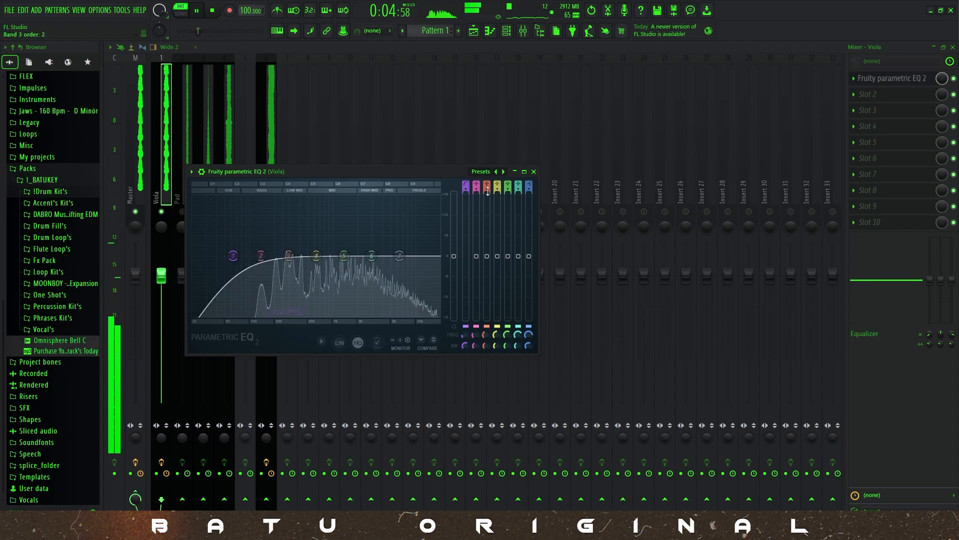
left_click_drag(233, 255, 260, 256)
left_click_drag(399, 256, 345, 249)
- Load ValhallaVintageVerb in slot 10 of the Viola track, set its mix to 9.2 % and close it
left_click(870, 222)
mouse_move(865, 236)
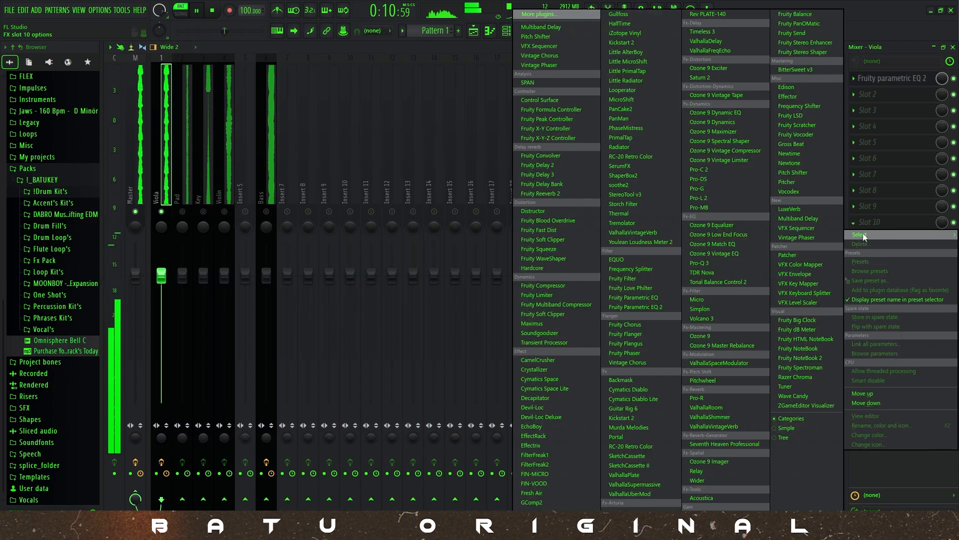
left_click(712, 426)
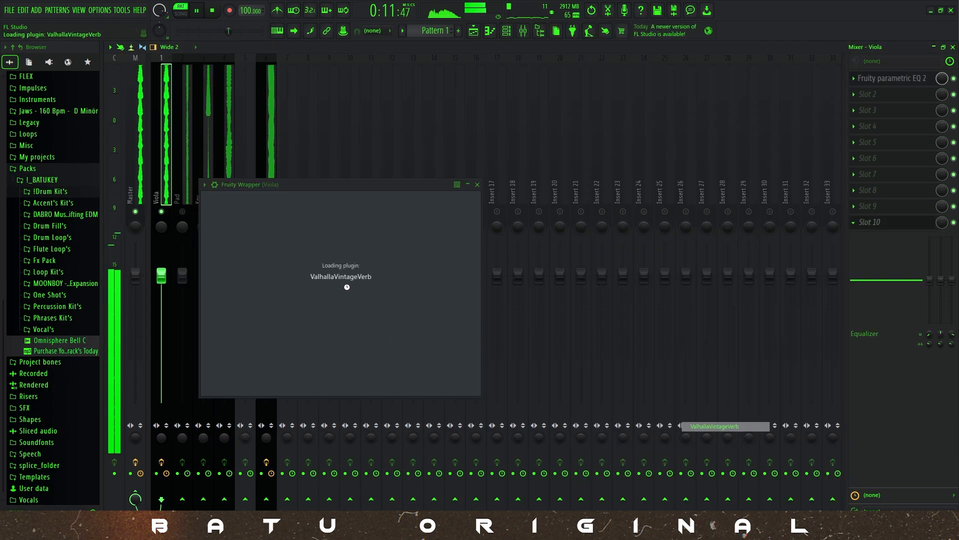
left_click_drag(233, 267, 248, 384)
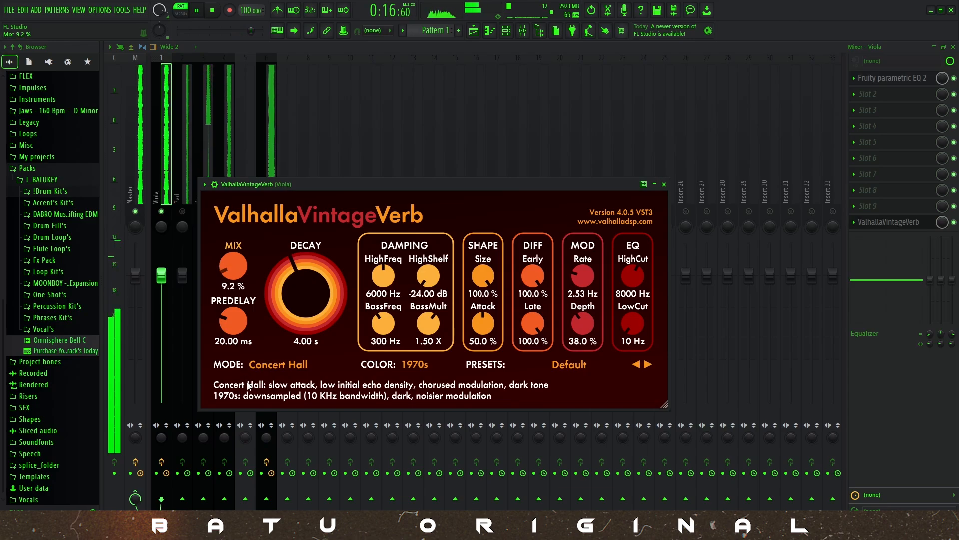
left_click(665, 184)
- Load Fruity Delay 3 in slot 9 of the Viola track and close its window
left_click(889, 206)
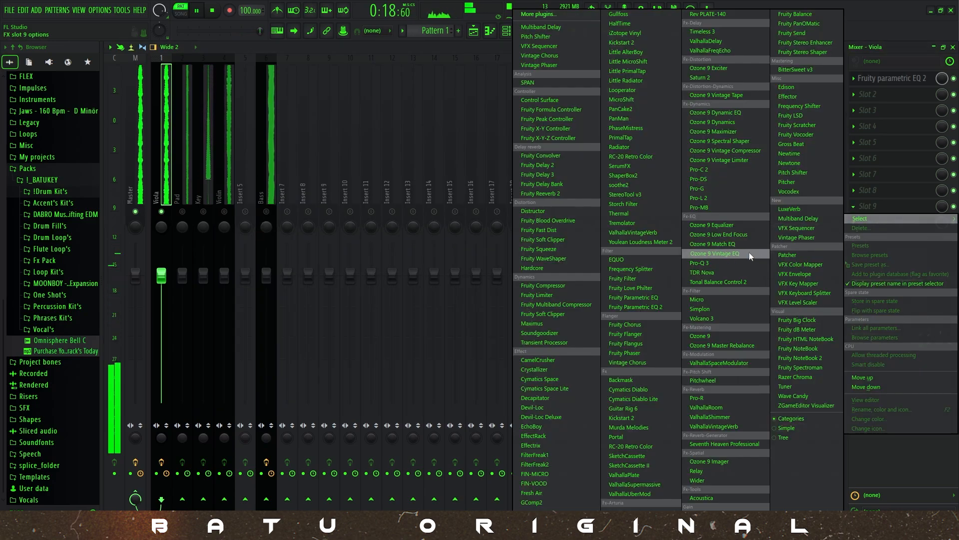
left_click(549, 176)
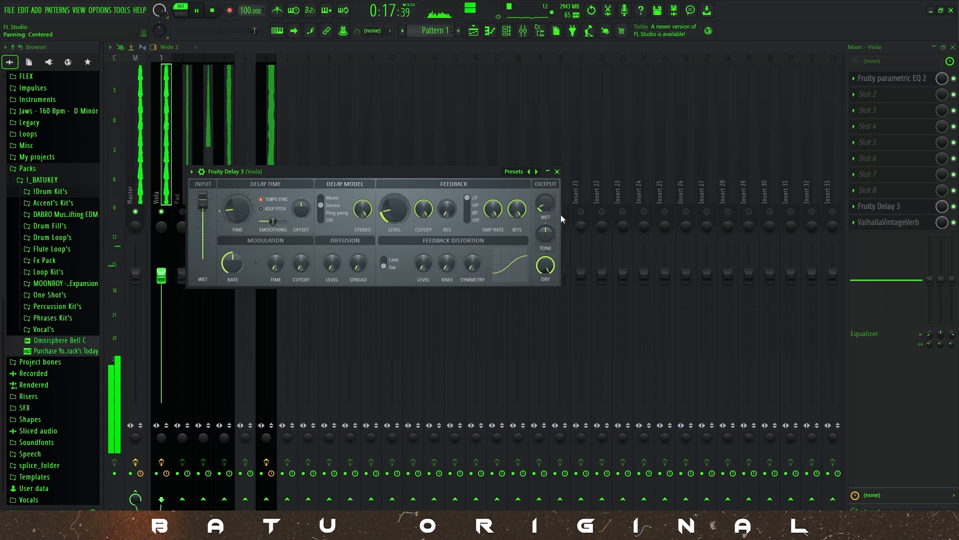
left_click(558, 171)
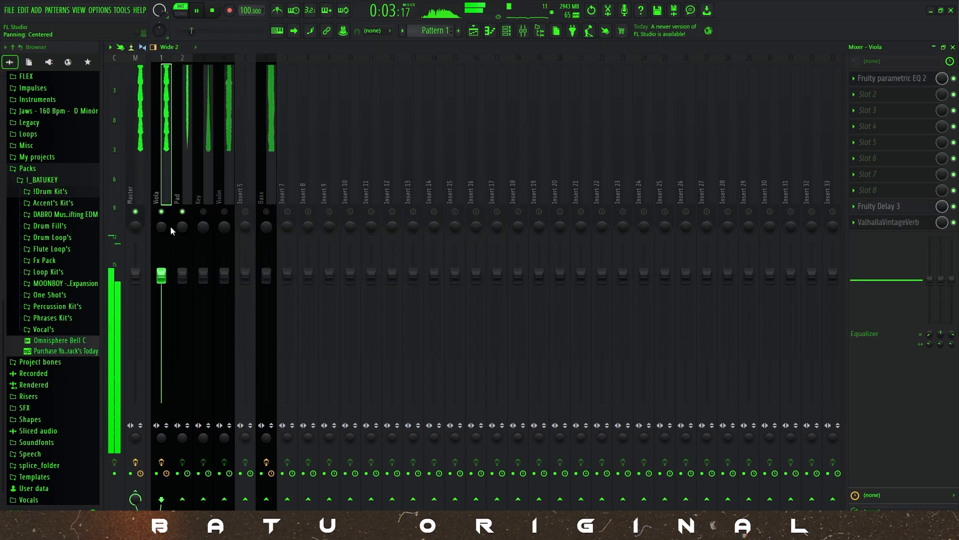
- Insert Fruity Parametric EQ 2 in the first slot of the Pad mixer track and set its band 1 to high pass
left_click(186, 194)
left_click(911, 76)
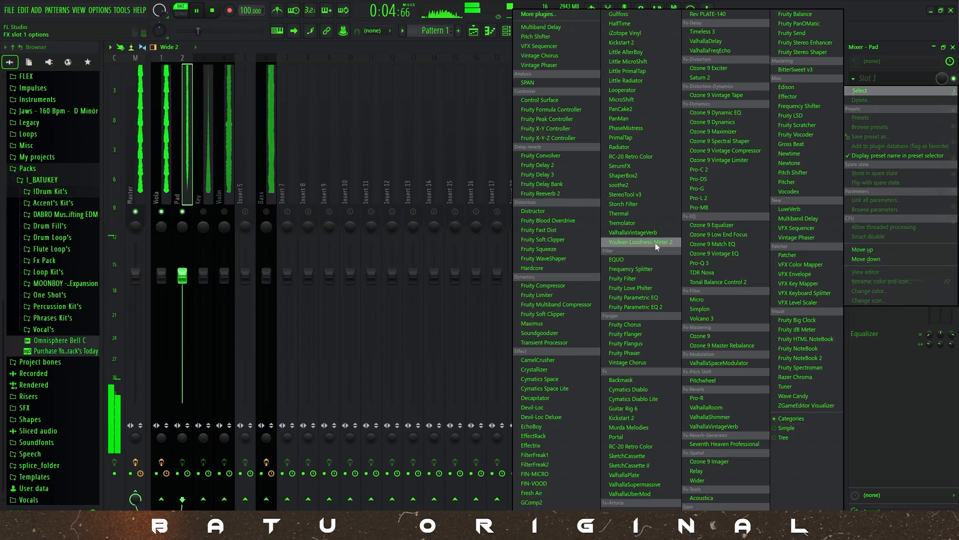
left_click(637, 306)
right_click(155, 178)
mouse_move(171, 204)
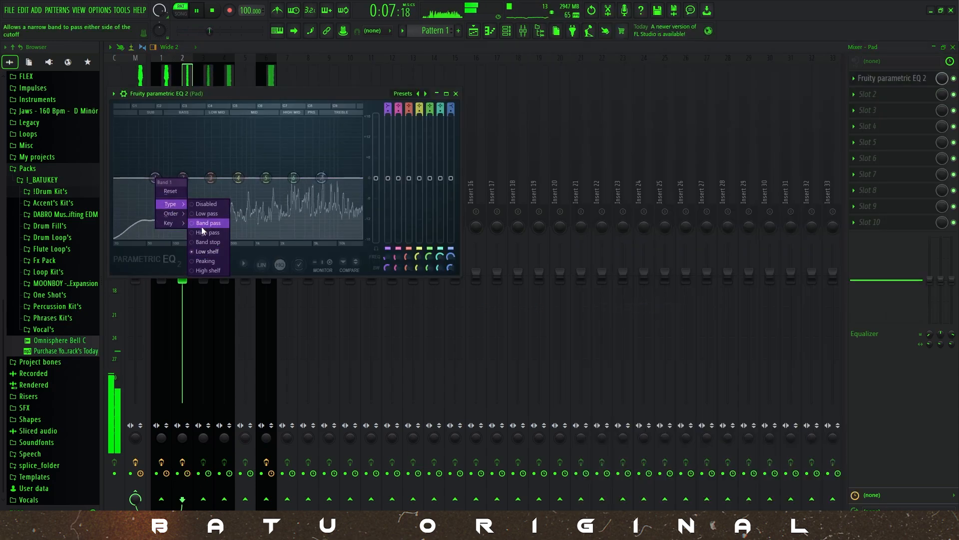
left_click(204, 232)
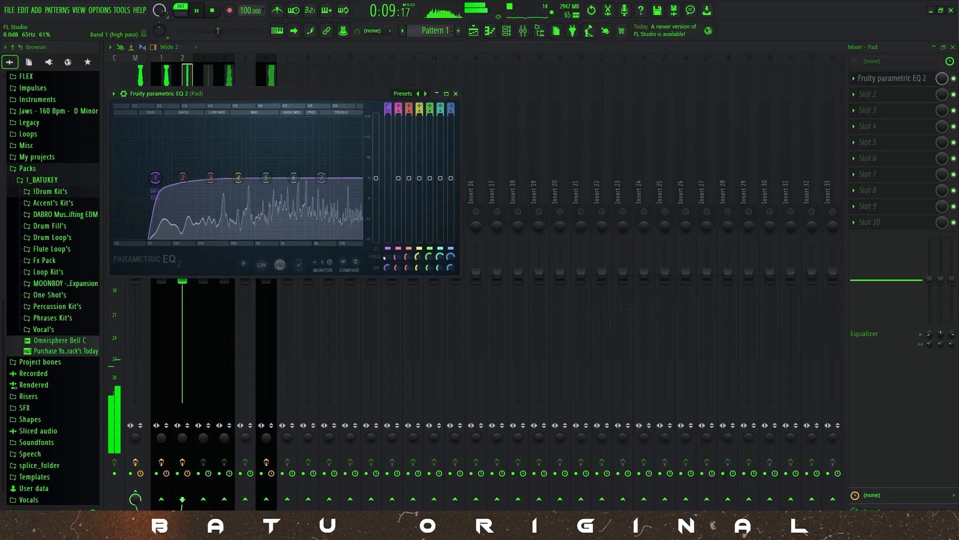
- Raise band 1 of the Pad EQ to about 368 Hz and close the EQ window
left_click_drag(155, 178, 219, 178)
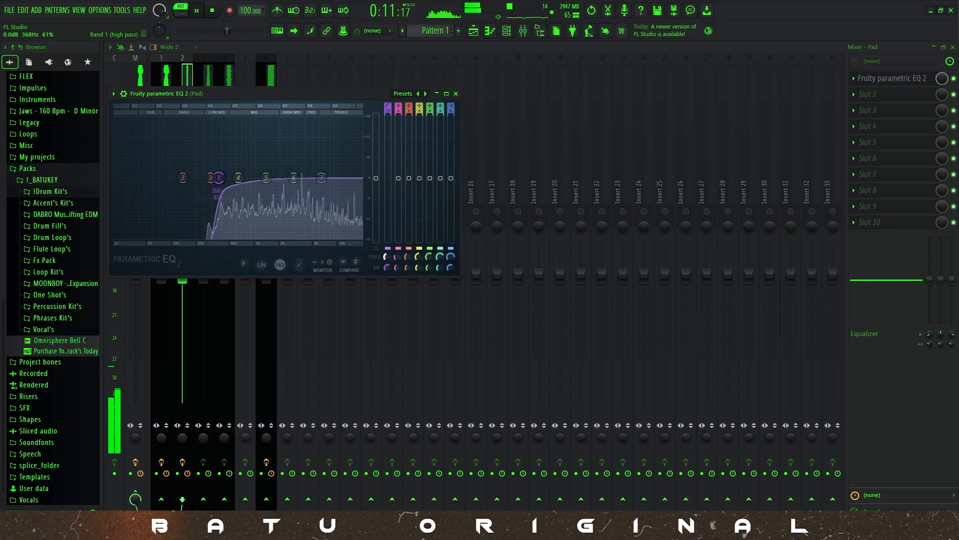
left_click(457, 94)
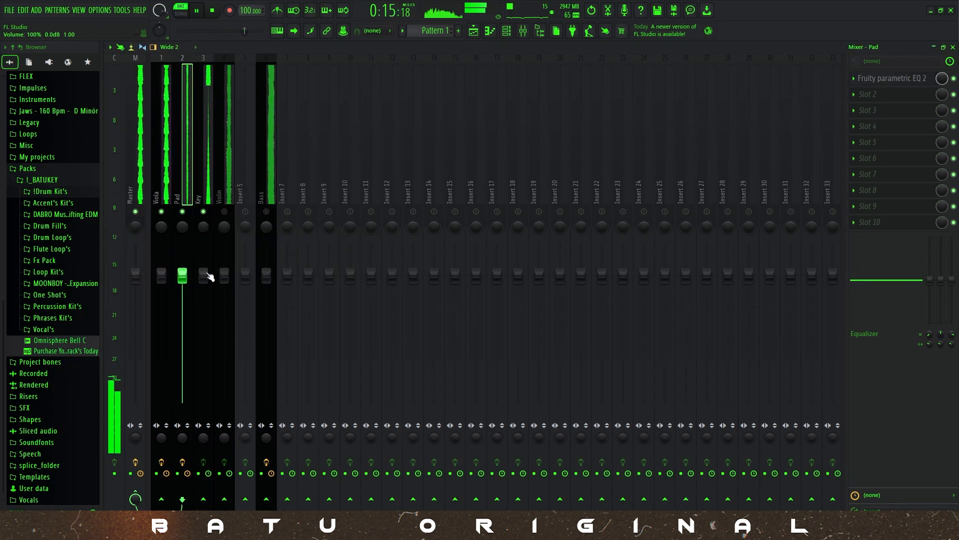
- Reset the Key mixer track's volume and lower the Pad track's volume to about -4.0 dB
left_click(211, 284)
right_click(203, 279)
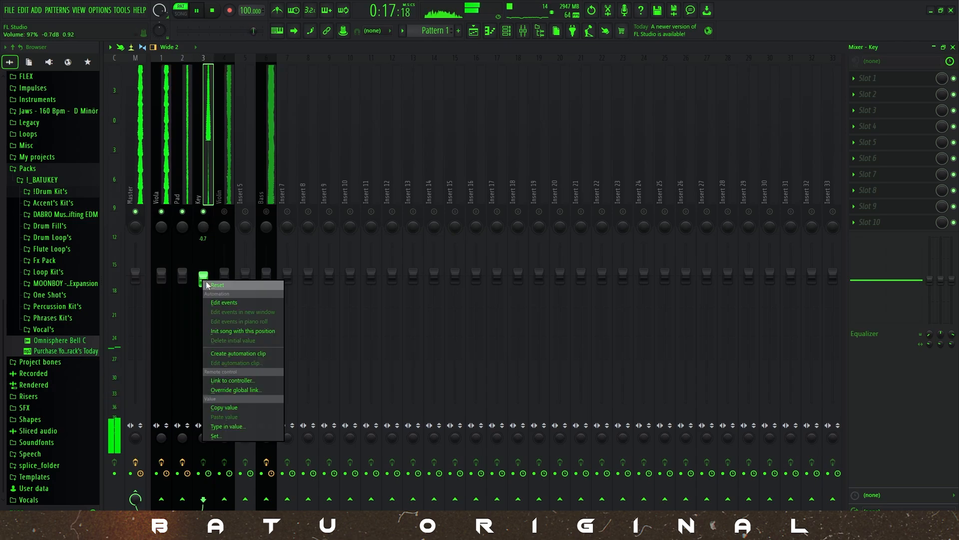
left_click(208, 285)
left_click_drag(185, 279, 184, 296)
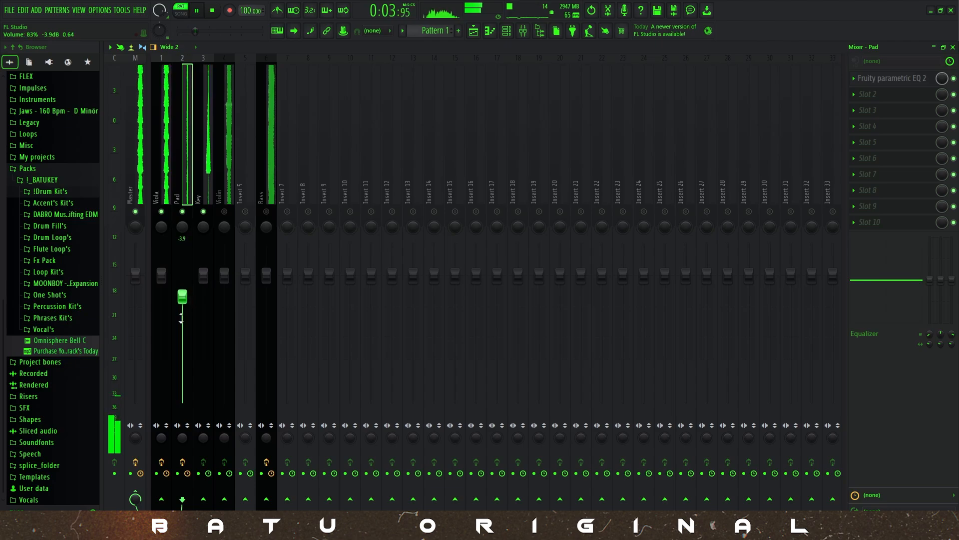
- Insert Fruity Parametric EQ 2 in the first slot of the Key track, with band 1 as a high pass raised in frequency
left_click(203, 226)
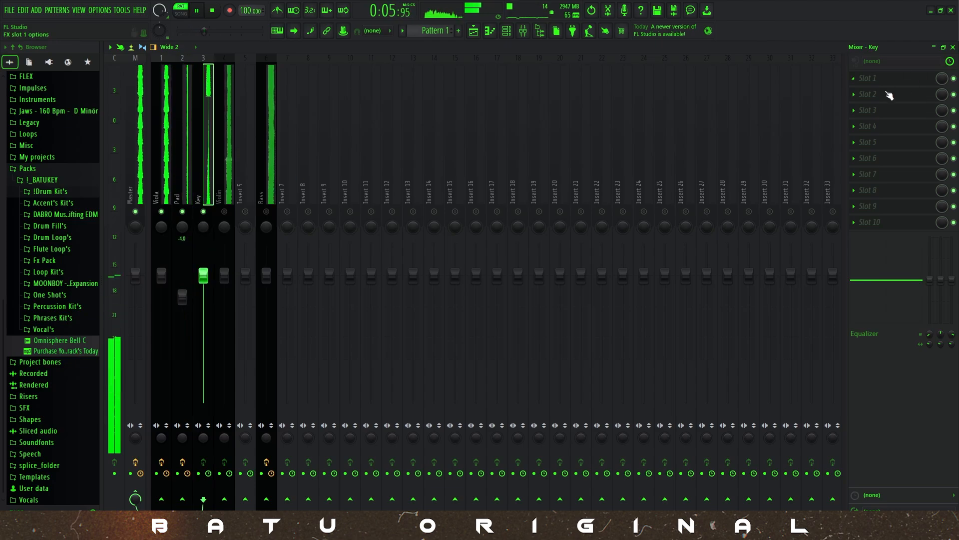
left_click(877, 78)
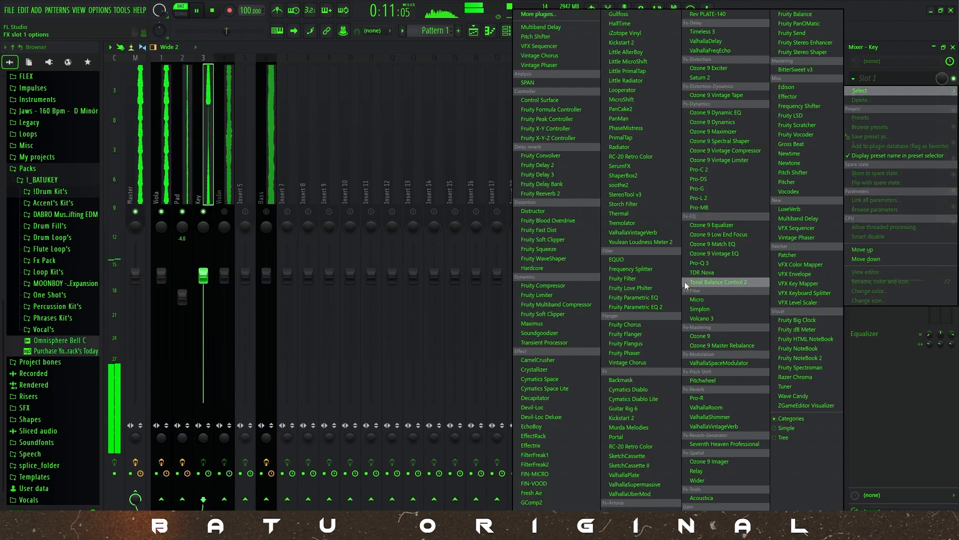
left_click(666, 304)
right_click(181, 203)
mouse_move(198, 223)
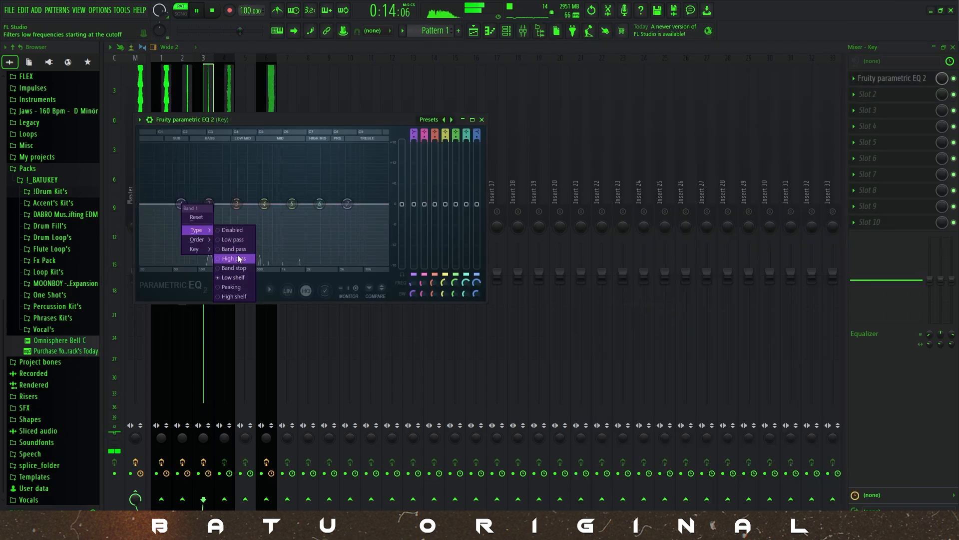
left_click(241, 260)
left_click_drag(181, 204, 206, 203)
- Load ValhallaVintageVerb in slot 10 of the Key track, set its mix to 51.6 % and close it
left_click(906, 226)
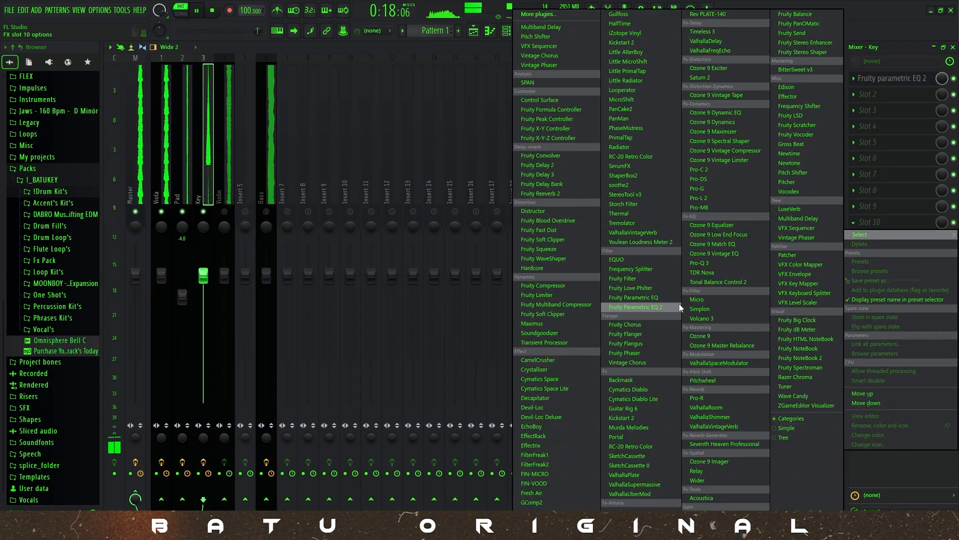
left_click(719, 426)
left_click_drag(182, 215, 183, 257)
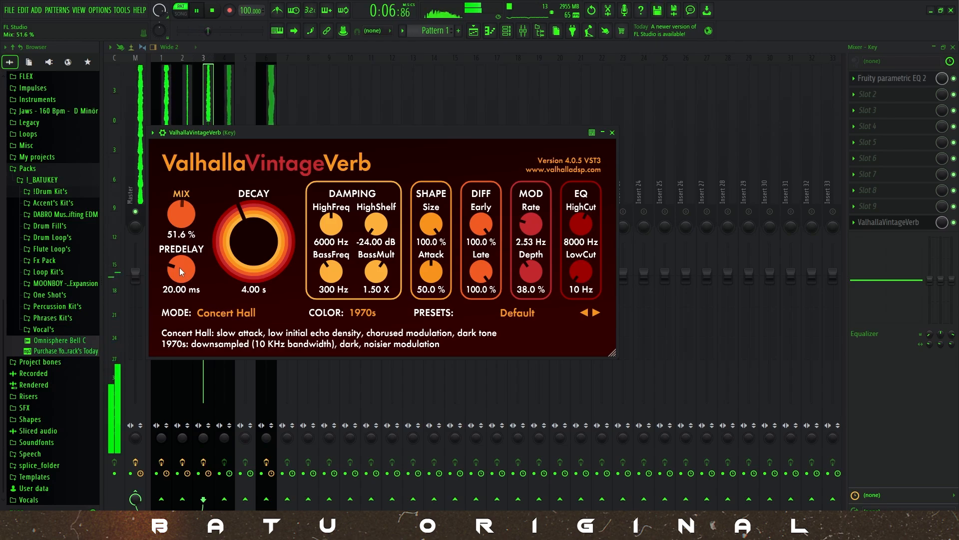
left_click(612, 132)
- Reopen the Key track's EQ and boost bands 6 and 7 slightly
left_click(892, 78)
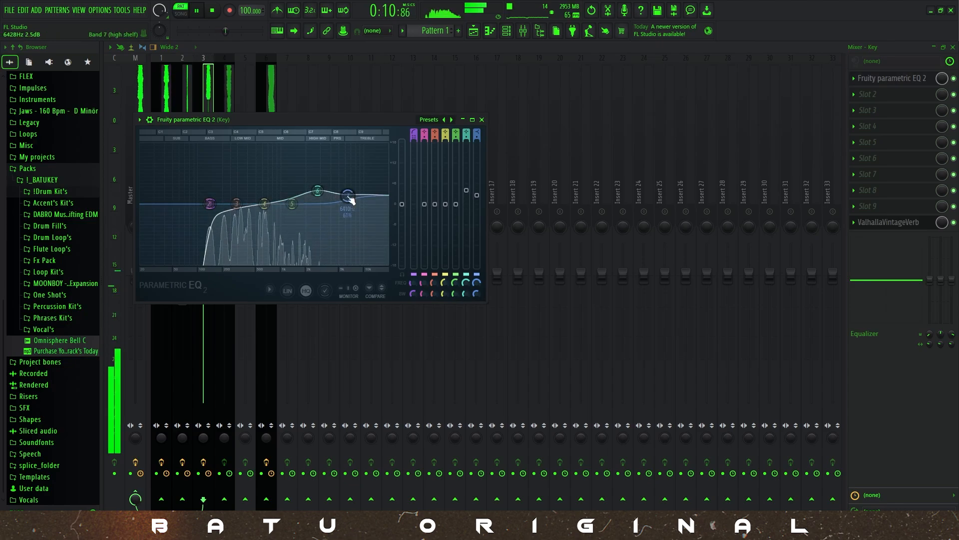
- Open the Key channel's notes in the piano roll and stop playback
left_click(507, 31)
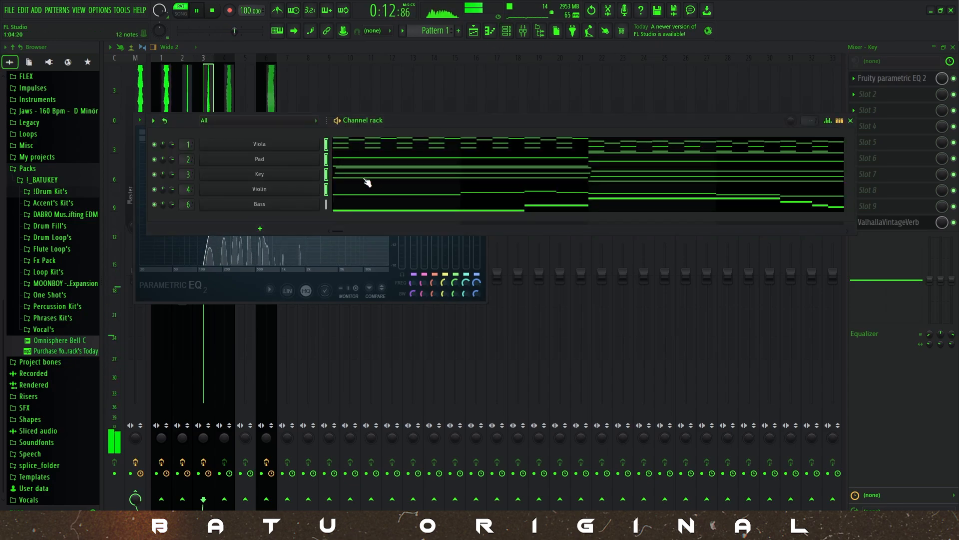
left_click(378, 165)
scroll(378, 166, "up", 3)
key("Escape")
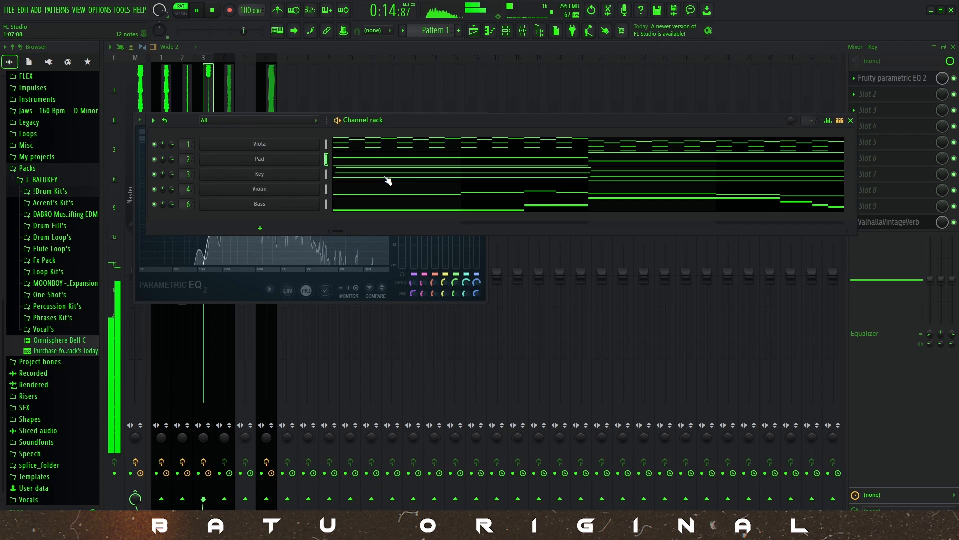
left_click(384, 178)
key("space")
scroll(388, 180, "up", 5)
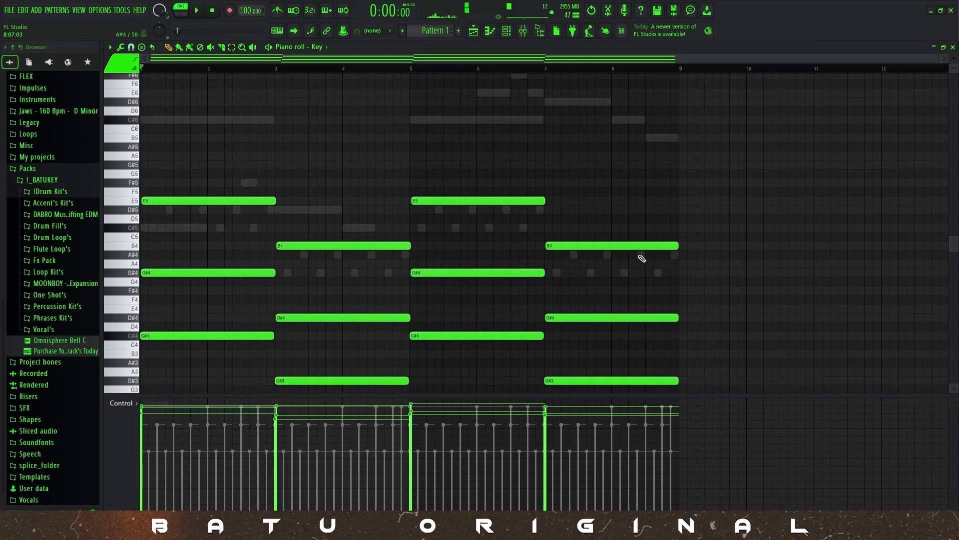
left_click_drag(568, 227, 218, 134)
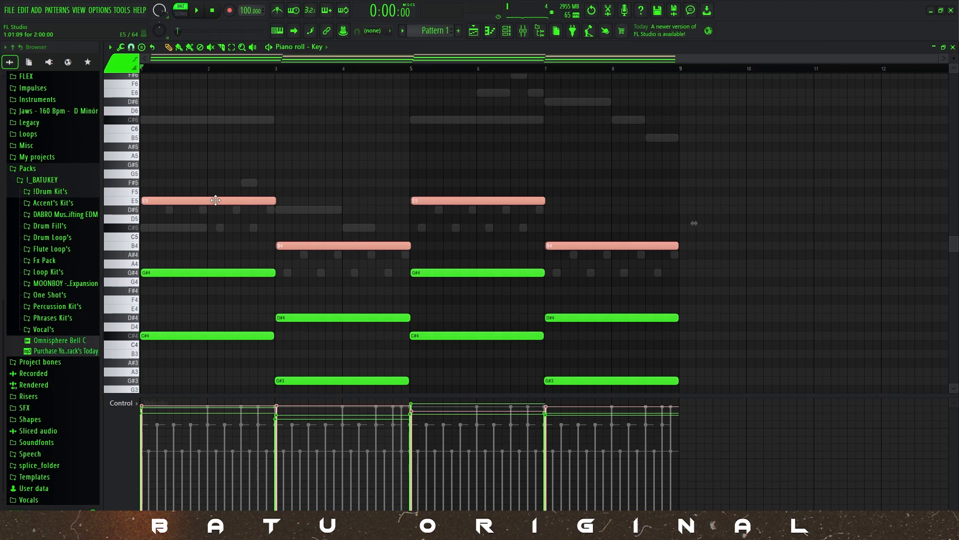
key("ctrl+z")
scroll(213, 187, "down", 3)
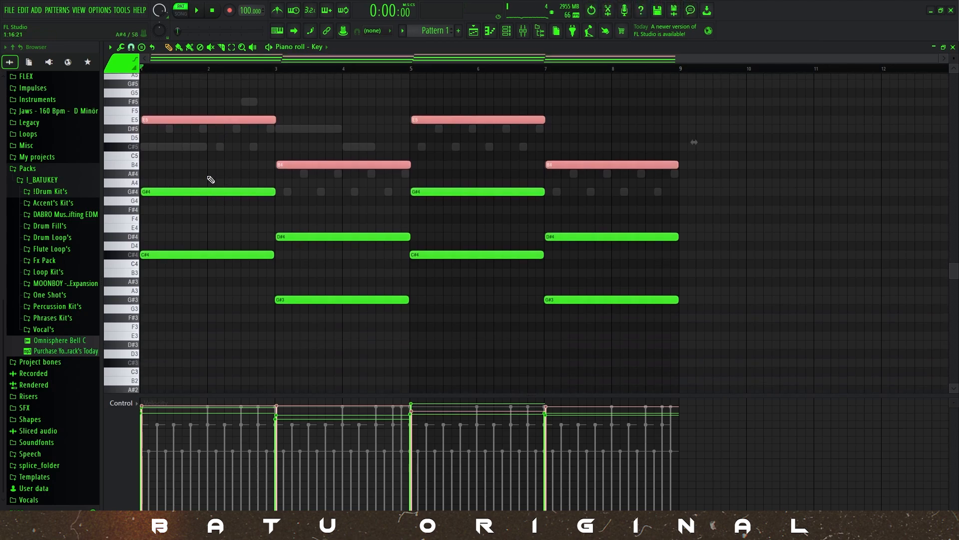
left_click(211, 178, "ctrl")
scroll(625, 250, "up", 1)
scroll(628, 249, "down", 1)
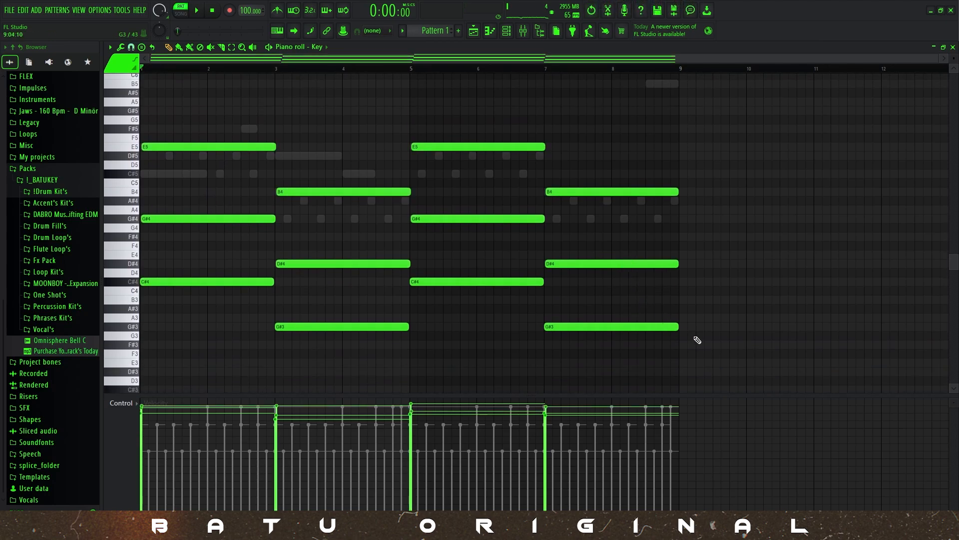
- Duplicate all Key chord notes one octave higher, start playback and return to the mixer
key("ctrl+a")
key("ctrl+c")
key("ctrl+v")
key("ctrl+Up")
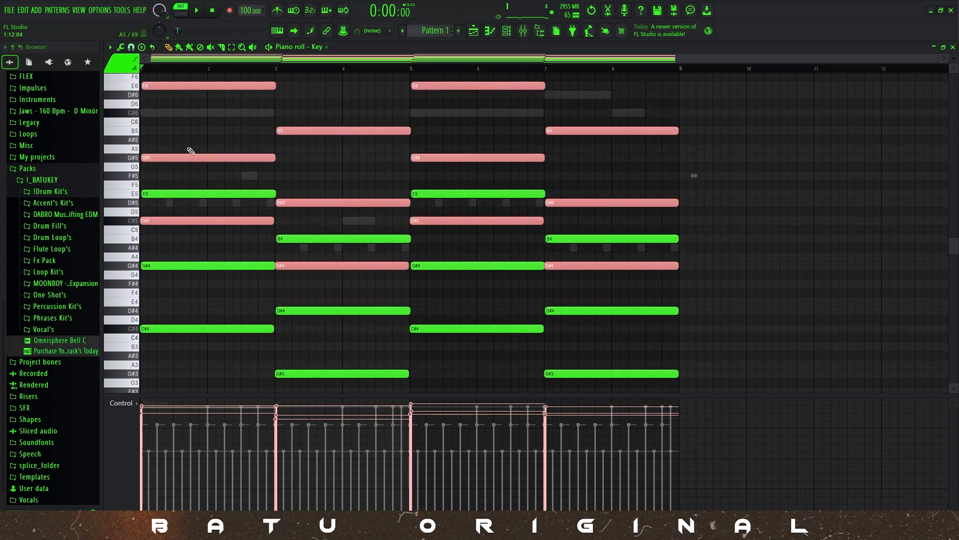
key("space")
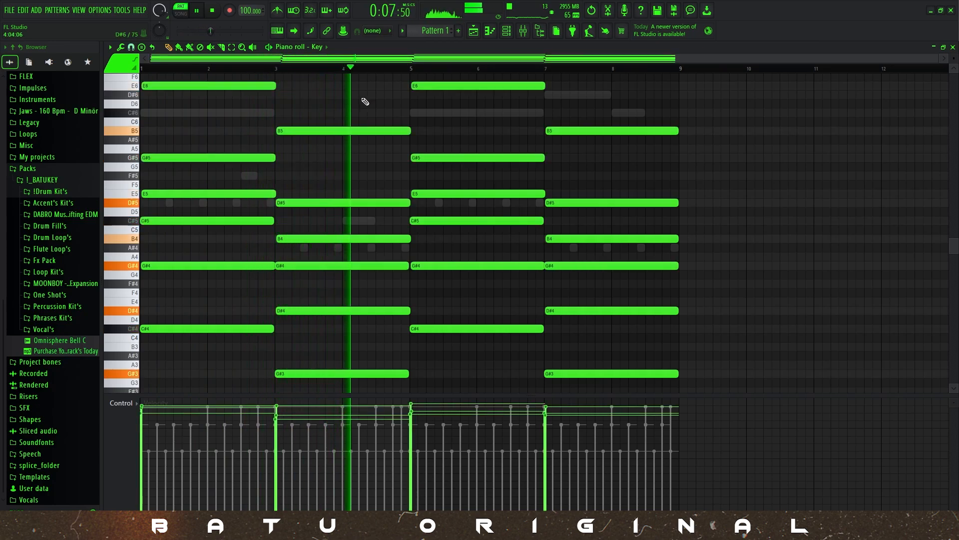
key("F7")
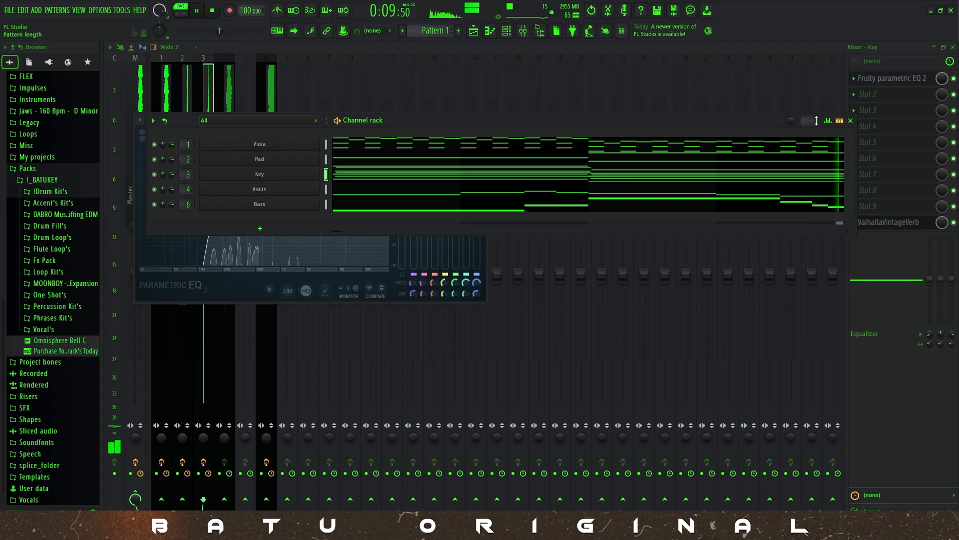
left_click(851, 120)
- Readjust the upper bands of the Key track's EQ and close its window
left_click_drag(321, 197, 350, 200)
left_click_drag(292, 196, 349, 200)
left_click(482, 120)
- Load ValhallaDelay in slot 9 of the Key track with the Always Unsteady preset and a 14.9 % mix, and close it
left_click(899, 207)
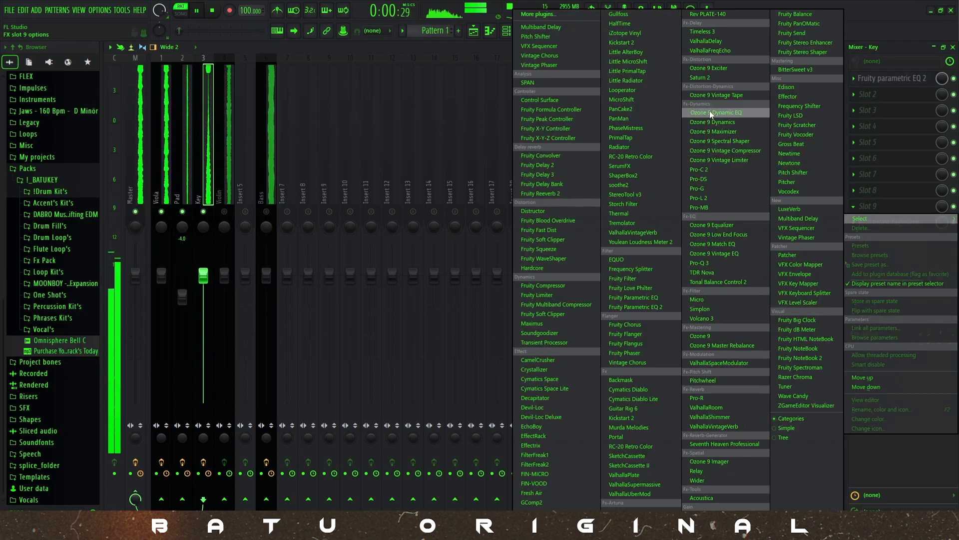
left_click(724, 42)
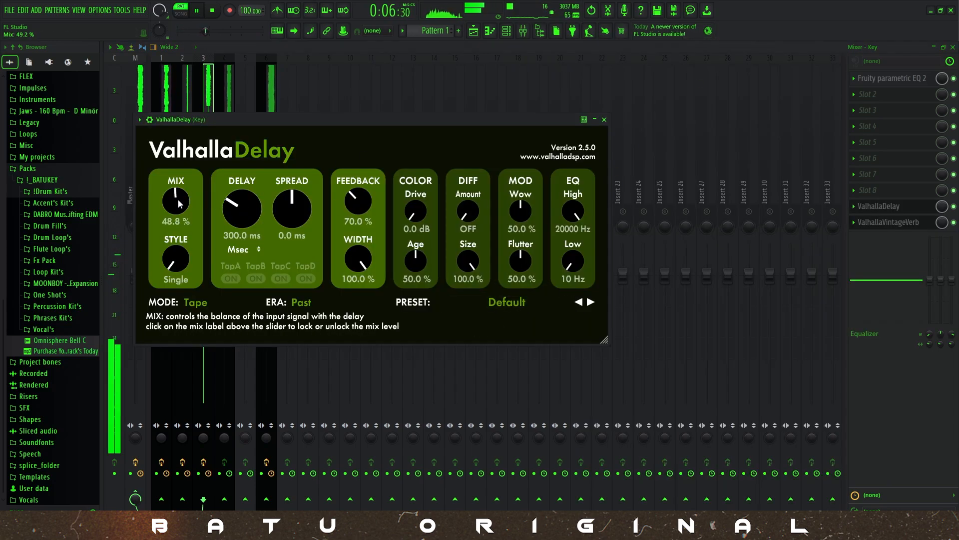
mouse_move(178, 200)
left_mouse_down()
mouse_move(178, 224)
mouse_move(177, 205)
left_mouse_up()
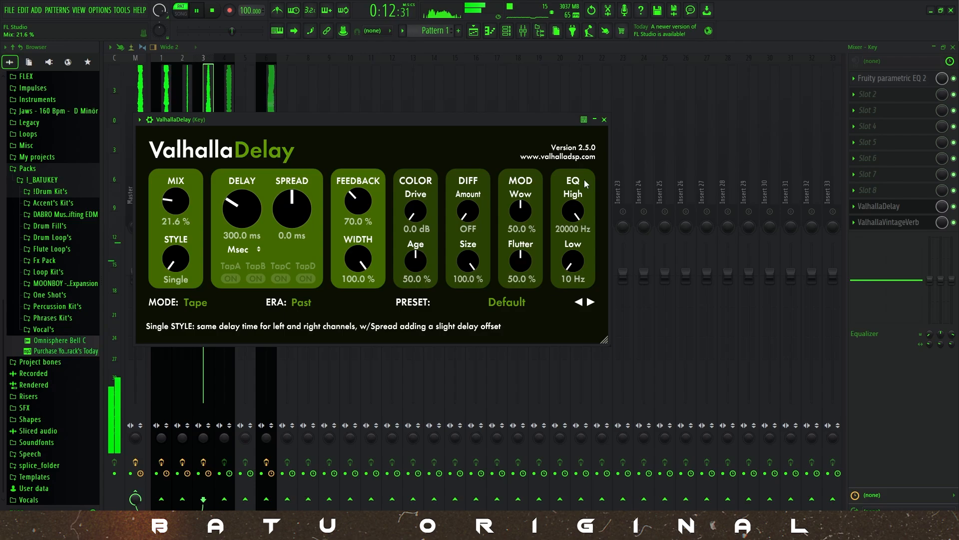
left_click(590, 302)
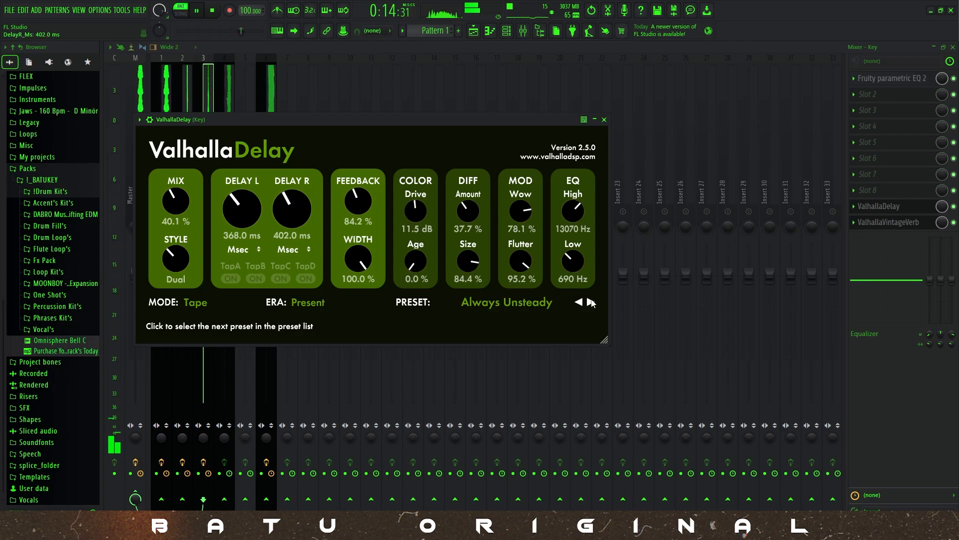
left_click_drag(174, 200, 175, 226)
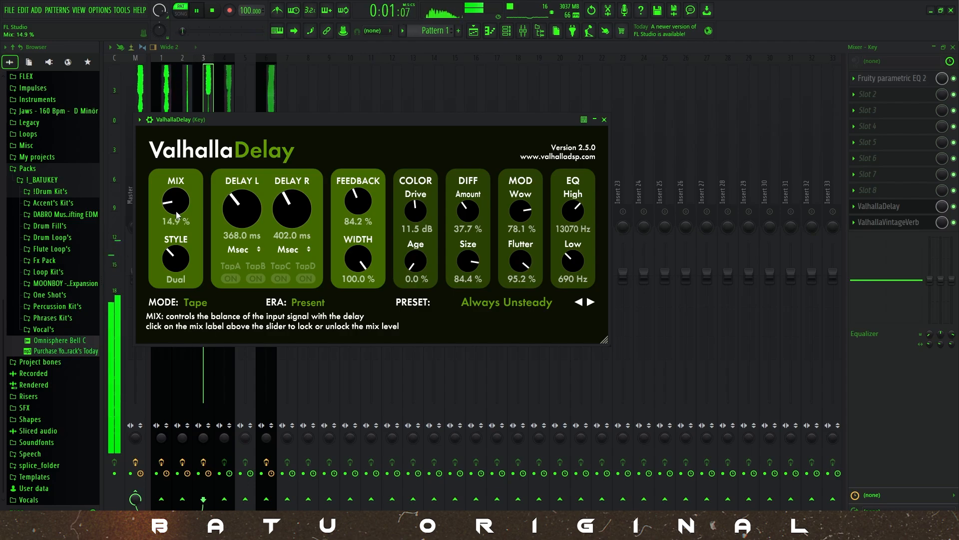
left_click(604, 120)
- Lower the Key mixer track's volume to about -3.4 dB
left_click_drag(207, 281, 207, 303)
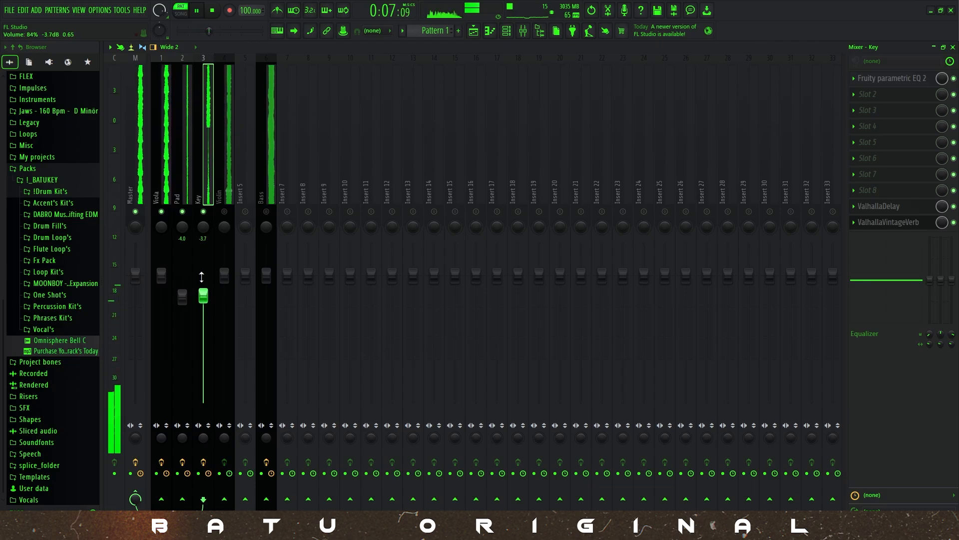
- Unmute the Violin mixer track and reset its volume
left_click(228, 199)
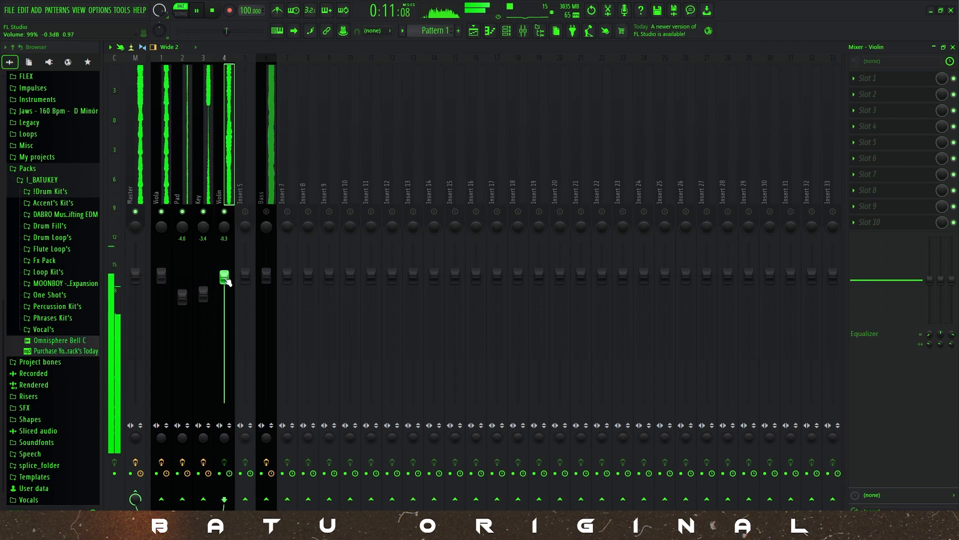
right_click(225, 278)
left_click(234, 284)
- Insert Fruity Parametric EQ 2 in the first slot of the Violin track and set its band 1 to high pass
left_click(889, 80)
mouse_move(888, 90)
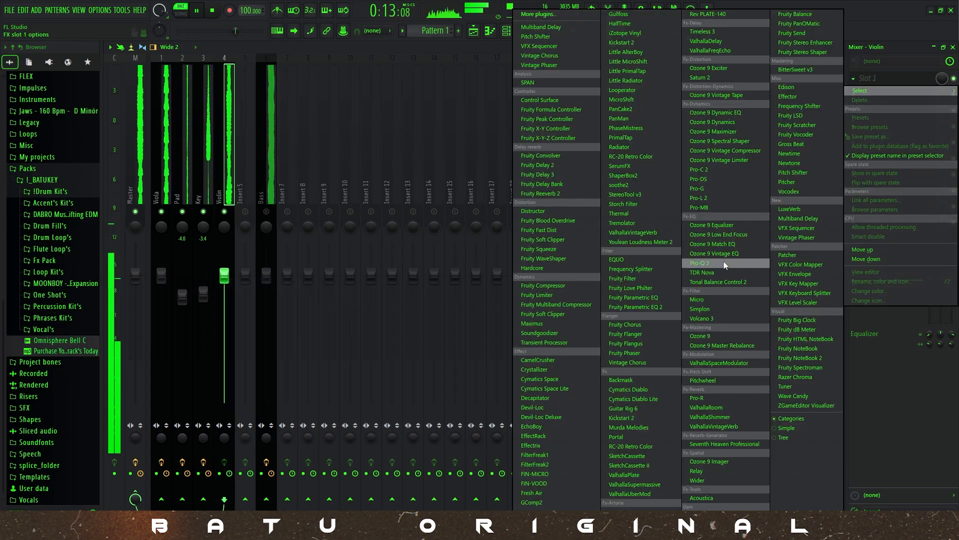
left_click(640, 306)
right_click(207, 230)
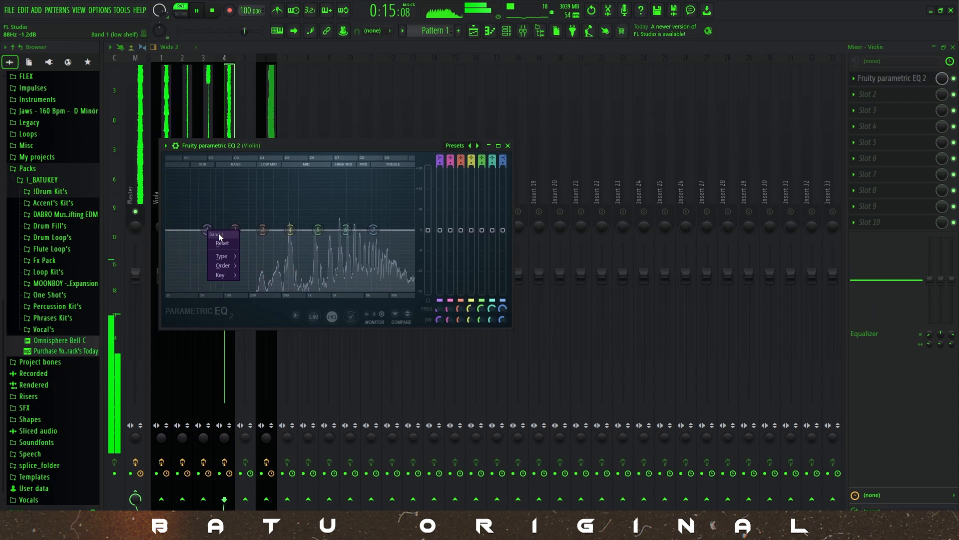
mouse_move(231, 258)
left_click(268, 283)
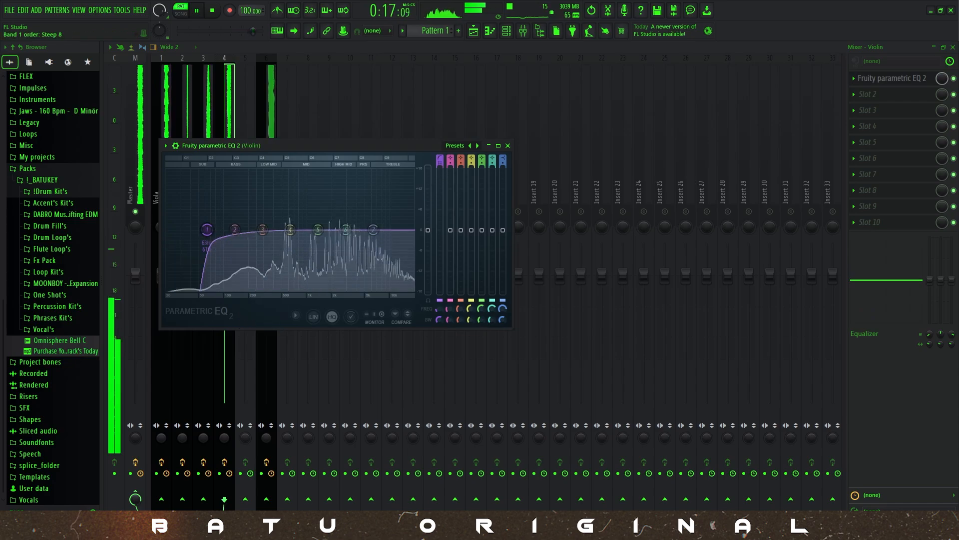
- Raise the high-pass frequency in the Violin EQ and cut bands 3 and 4 slightly
left_click_drag(207, 230, 256, 230)
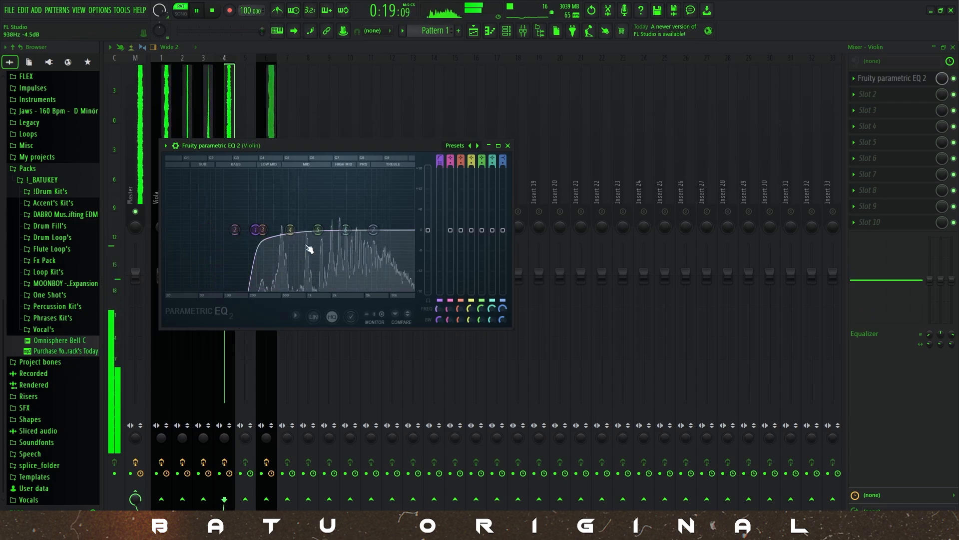
left_click_drag(291, 229, 268, 237)
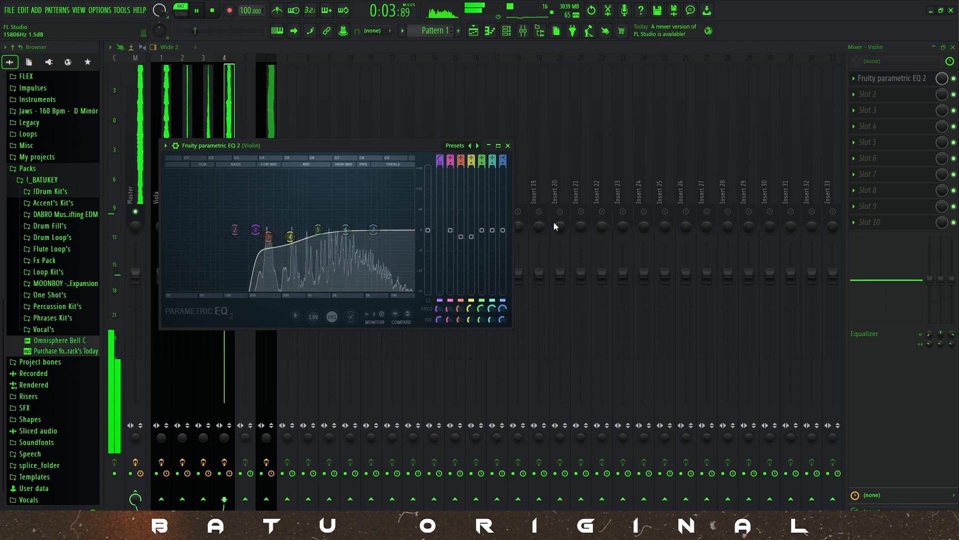
- Load ValhallaVintageVerb in slot 10 of the Violin track, set its mix to 17.6 % and close it
left_click(869, 222)
left_click(725, 426)
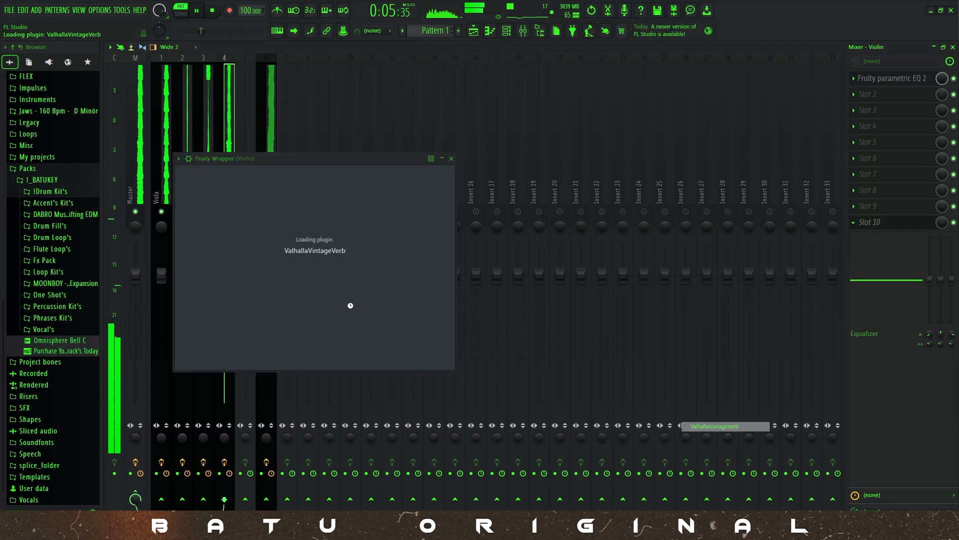
left_click_drag(207, 241, 203, 264)
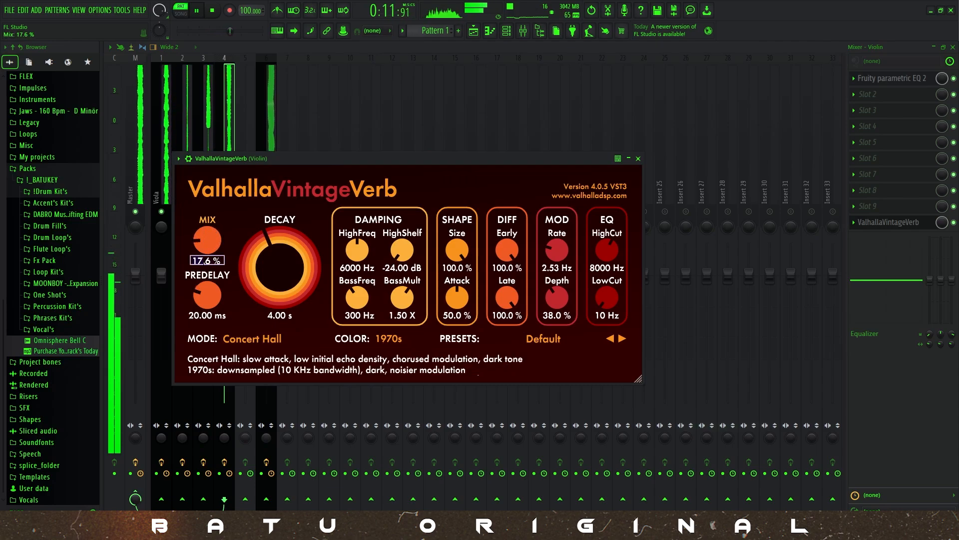
left_click(637, 159)
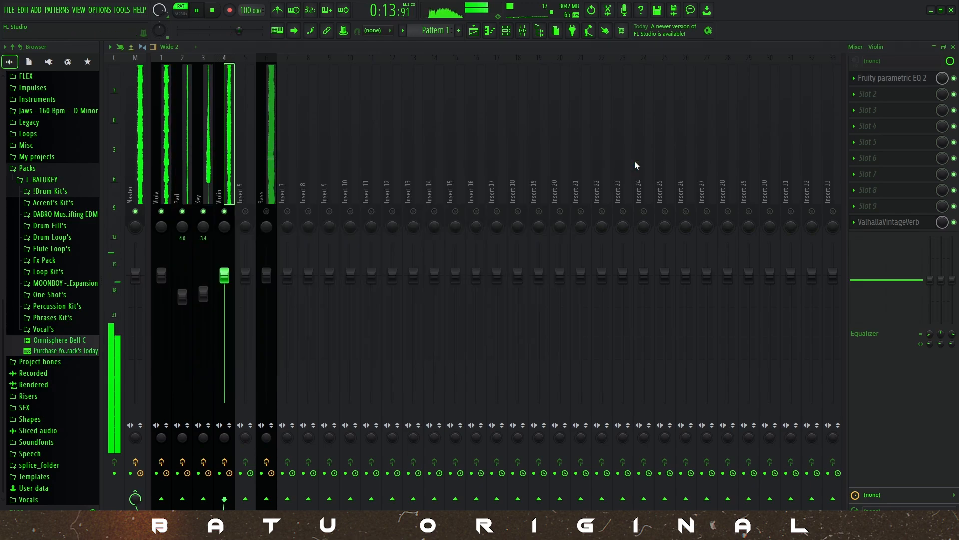
left_click(885, 95)
key("Escape")
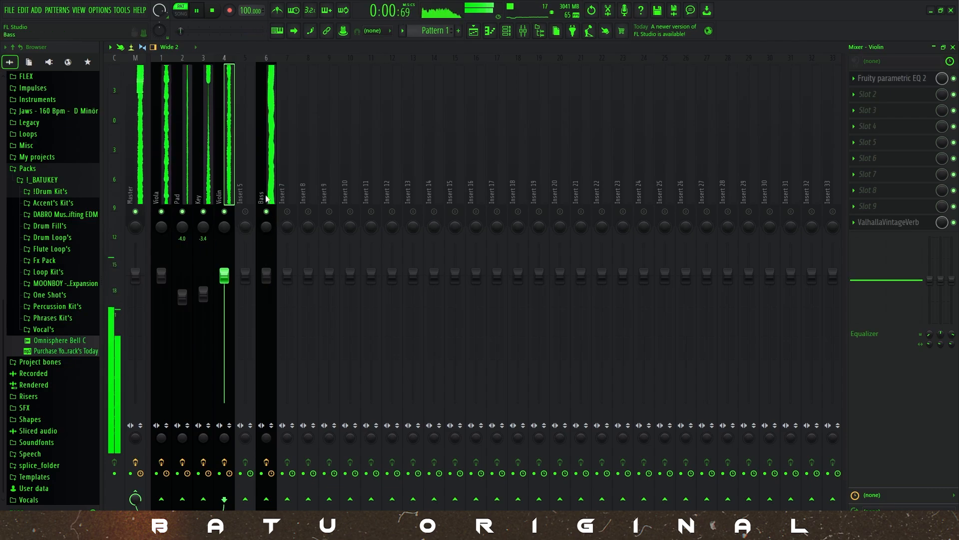
- Move the Bass mixer track to insert 5 and balance the levels, with Bass at -4.0 dB and Violin slightly lower
left_click_drag(269, 194, 247, 194)
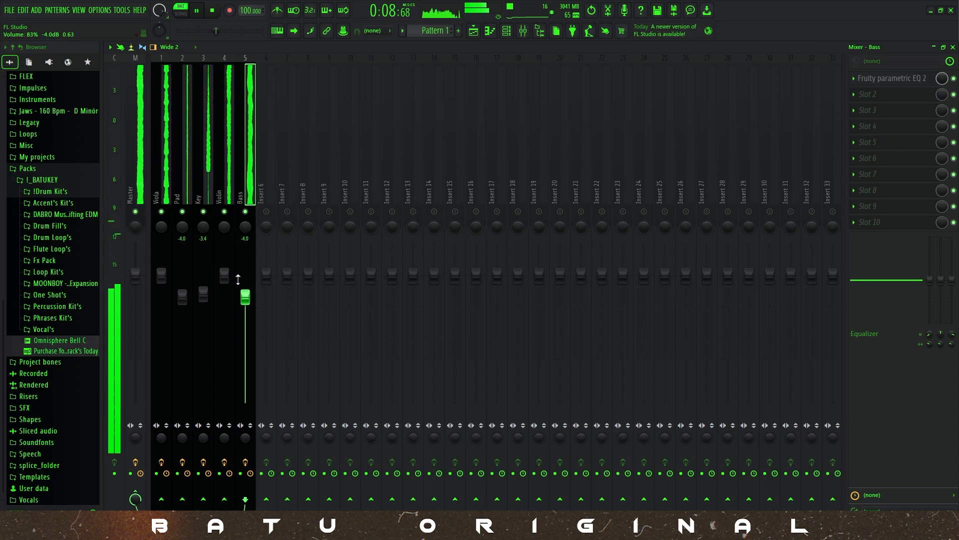
left_click_drag(224, 275, 225, 278)
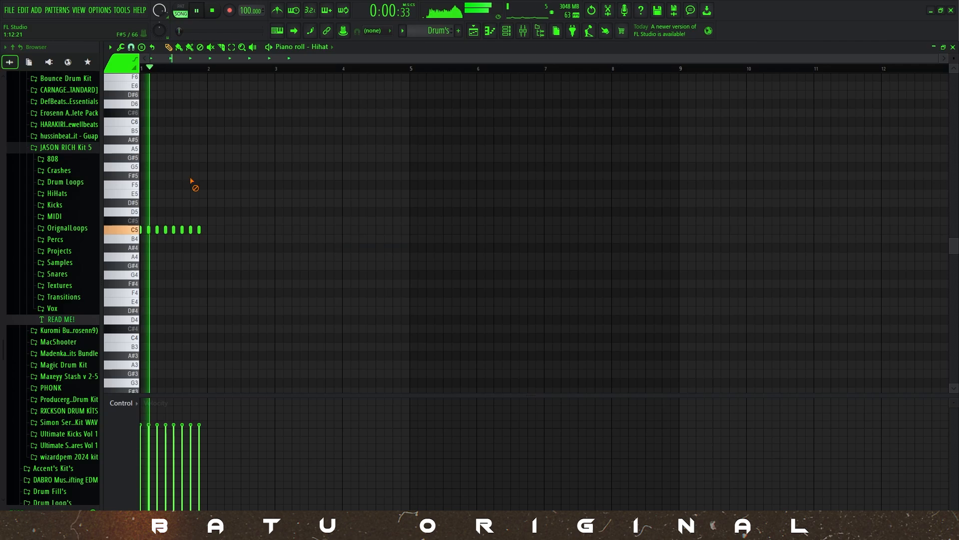
- Duplicate the one-bar hi-hat pattern until it fills eight bars and select all of its notes
key("space")
key("ctrl+b")
key("ctrl+b")
key("ctrl+b")
key("ctrl+b")
key("ctrl+b")
key("ctrl+b")
key("ctrl+b")
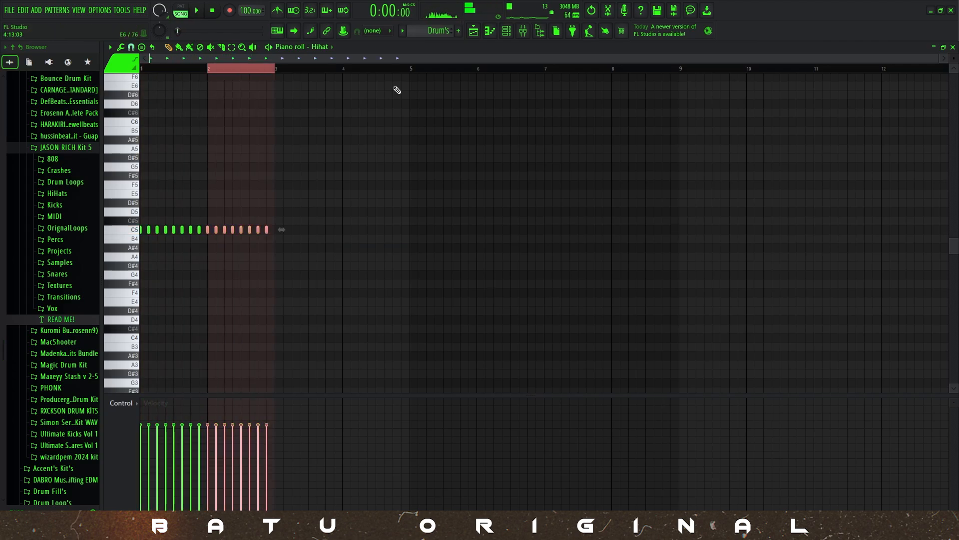
key("ctrl+a")
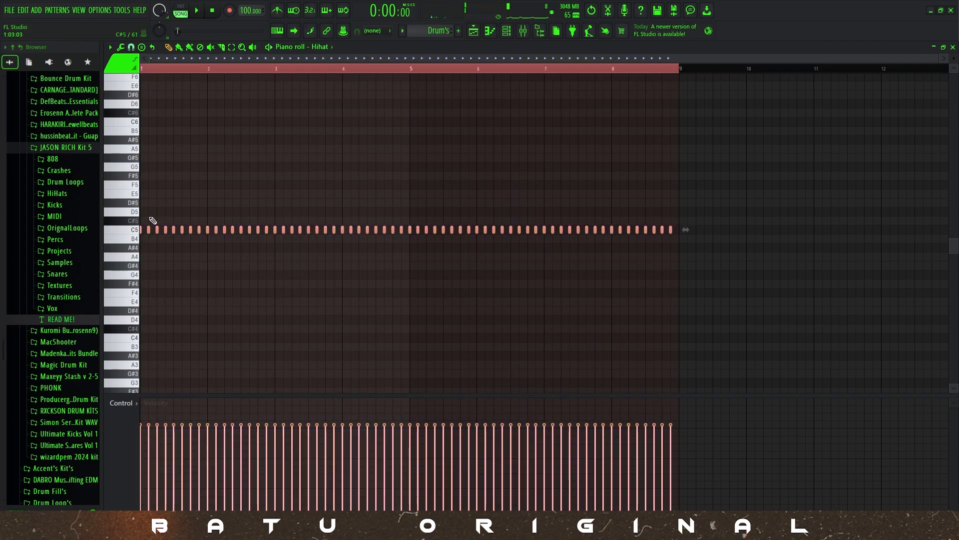
- Apply quick legato to all the hi-hat notes so they join end to end, and clear the selection
key("ctrl+l")
key("space")
left_click(227, 208, "ctrl")
key("space")
scroll(172, 239, "up", 3)
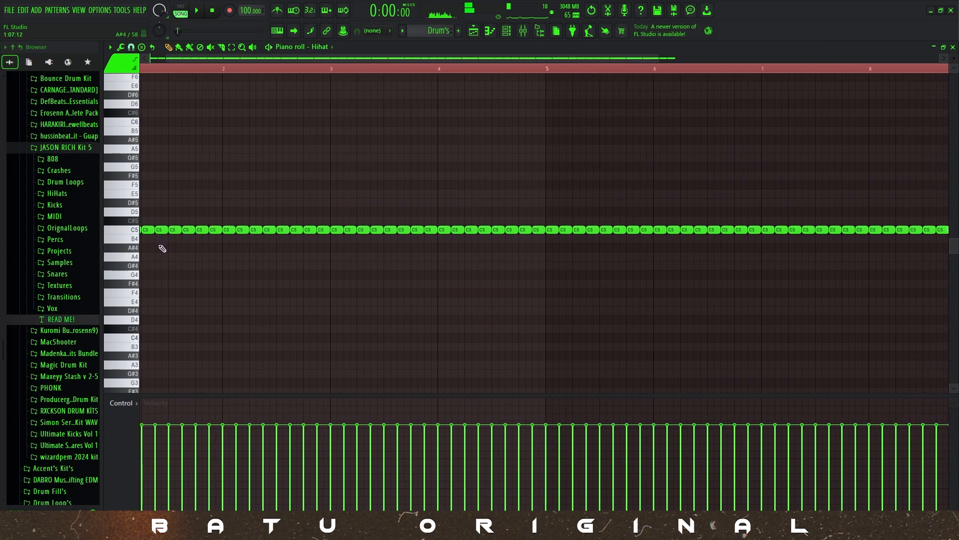
key("space")
key("space")
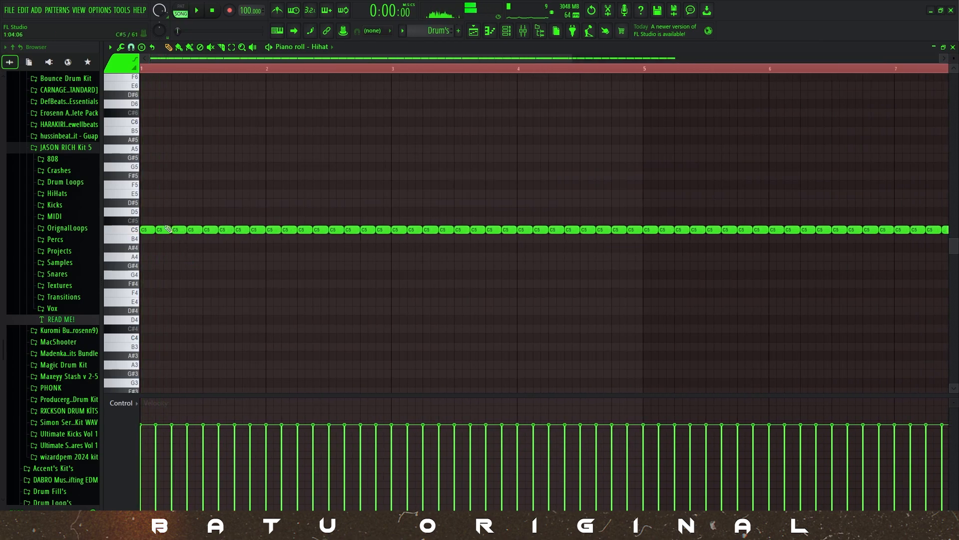
- Delete the second C5 hi-hat note in bar 1 and play the pattern back
right_click(165, 229)
key("space")
key("space")
key("space")
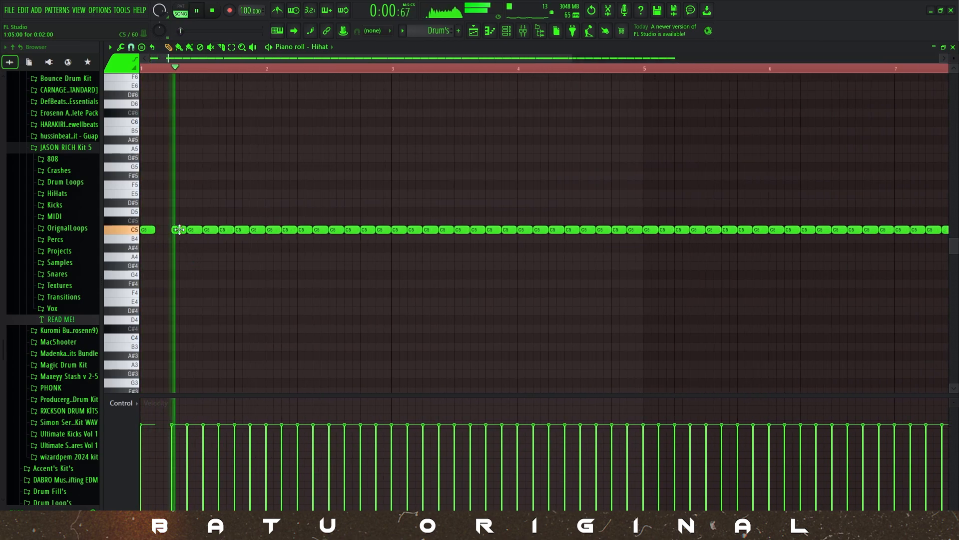
key("space")
- Chop the C5 hi-hat note at step 5 of bar 1 into two notes with rising velocities
key("alt+u")
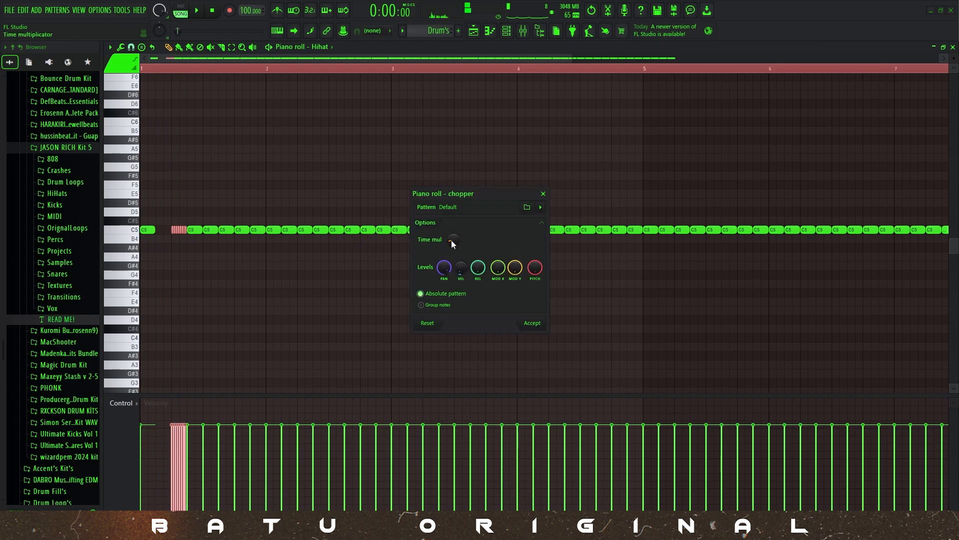
left_click(532, 323)
key("space")
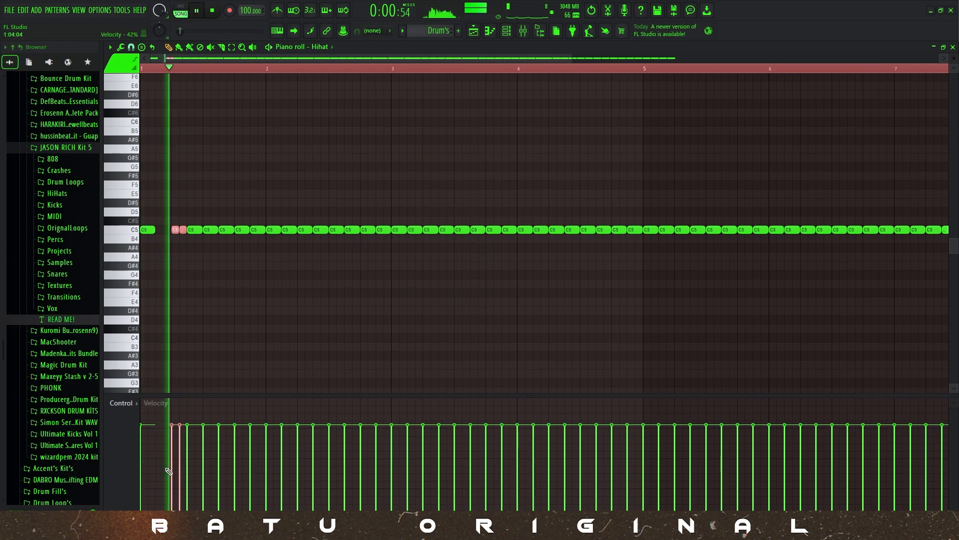
key("space")
left_click(191, 303, "ctrl")
key("space")
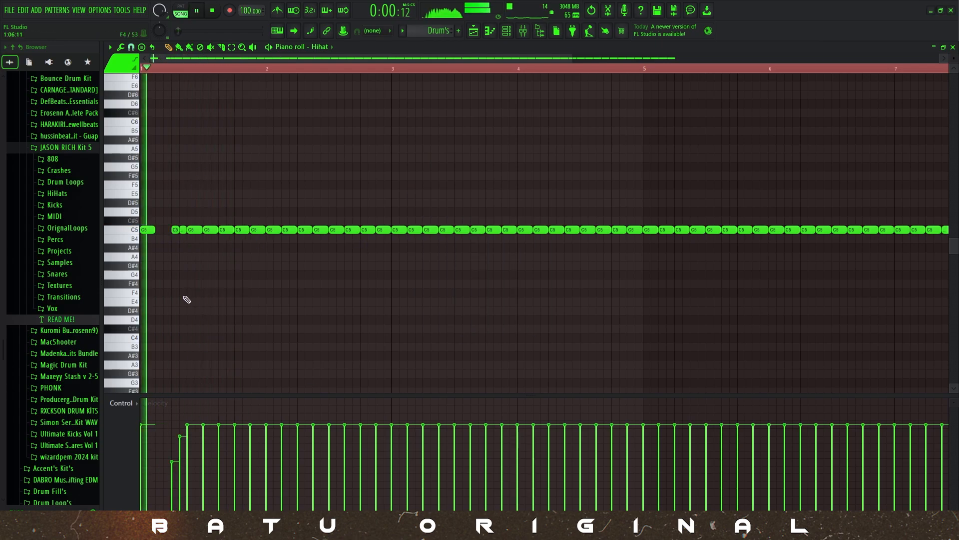
- Delete the C5 hi-hat note at step 9 of bar 1 and listen to the pattern
scroll(182, 297, "up", 3)
key("space")
right_click(240, 230)
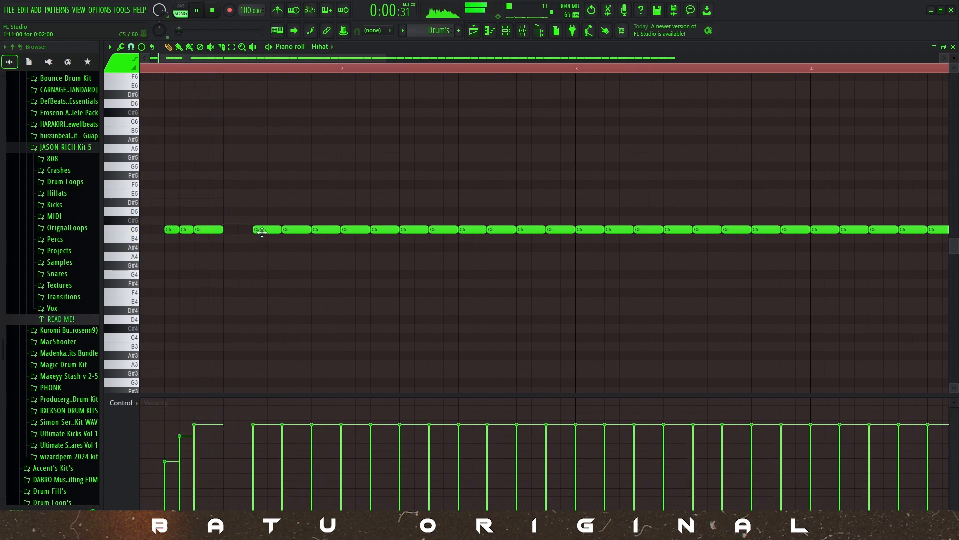
key("space")
key("space")
key("space")
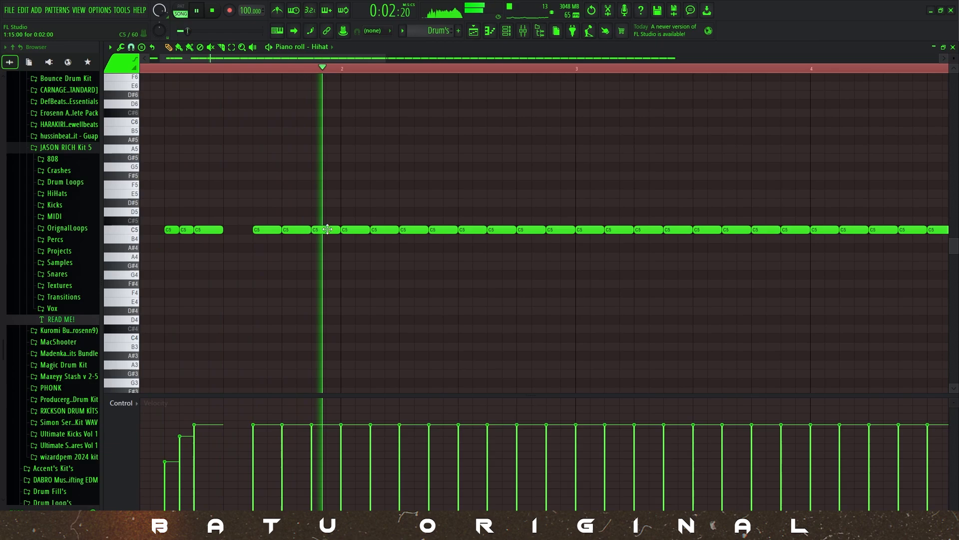
- Add a G#4 hi-hat note below the C5 note at step 7 of bar 1 and lower its velocity
key("space")
scroll(250, 256, "down", 3)
key("space")
scroll(209, 259, "up", 3)
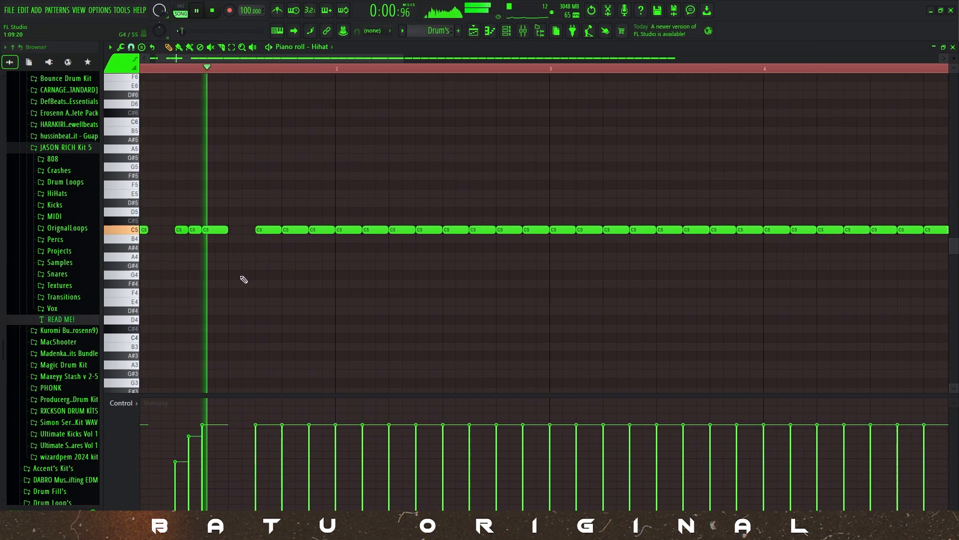
left_click(244, 276)
key("space")
left_click_drag(225, 266, 212, 258)
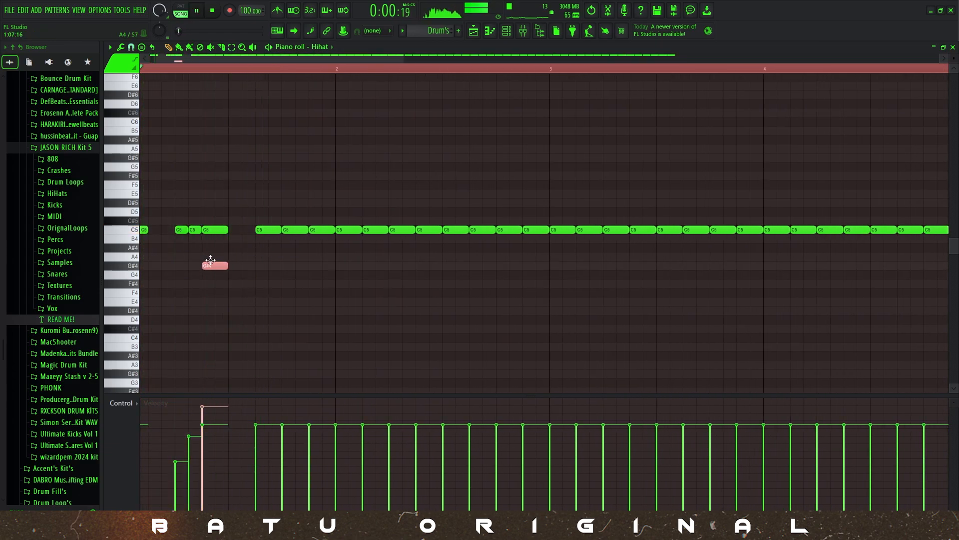
key("space")
scroll(271, 297, "down", 8)
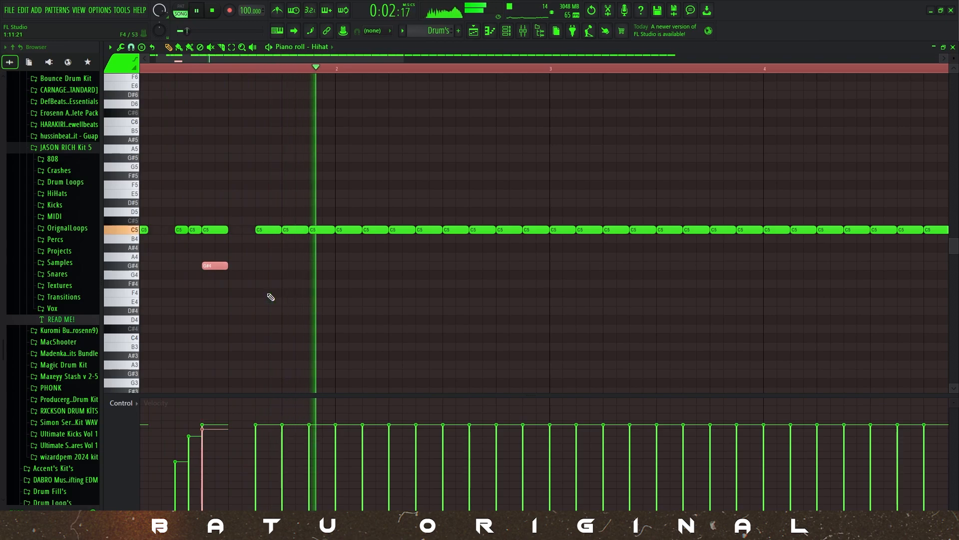
- Add an F#4 hi-hat note at step 11 of bar 1 and fine-tune the G#4 note's velocity
left_click(271, 298, "ctrl")
key("space")
key("space")
scroll(167, 292, "up", 1)
left_click(294, 283)
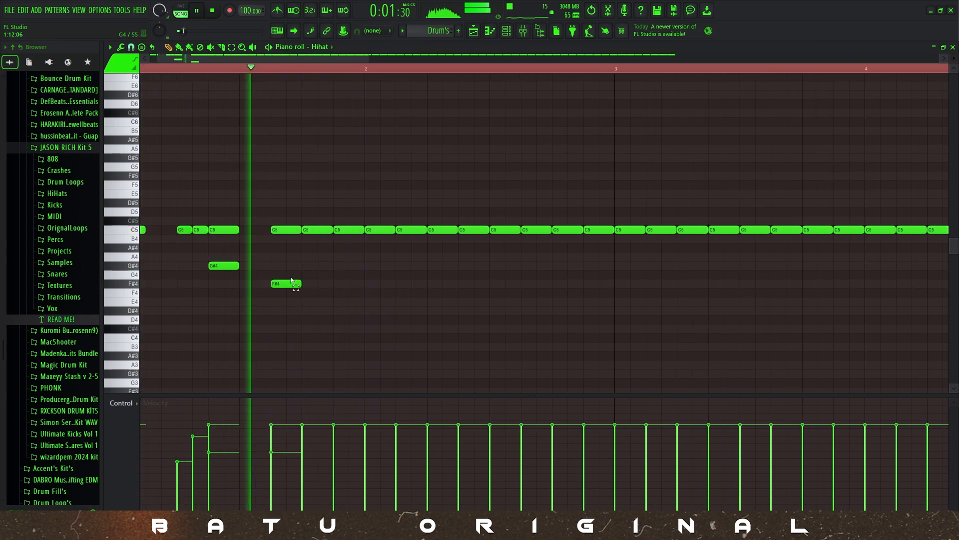
left_click_drag(294, 283, 292, 301)
key("space")
left_click_drag(221, 264, 278, 304)
key("space")
- Chop the F#4 hi-hat note into four equal notes and give them falling velocities
key("alt+u")
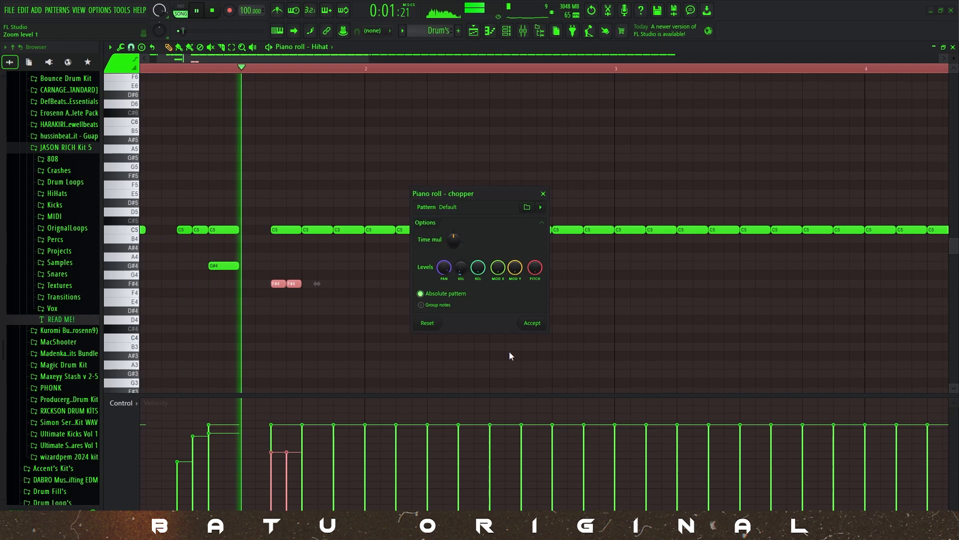
left_click(539, 326)
key("alt+u")
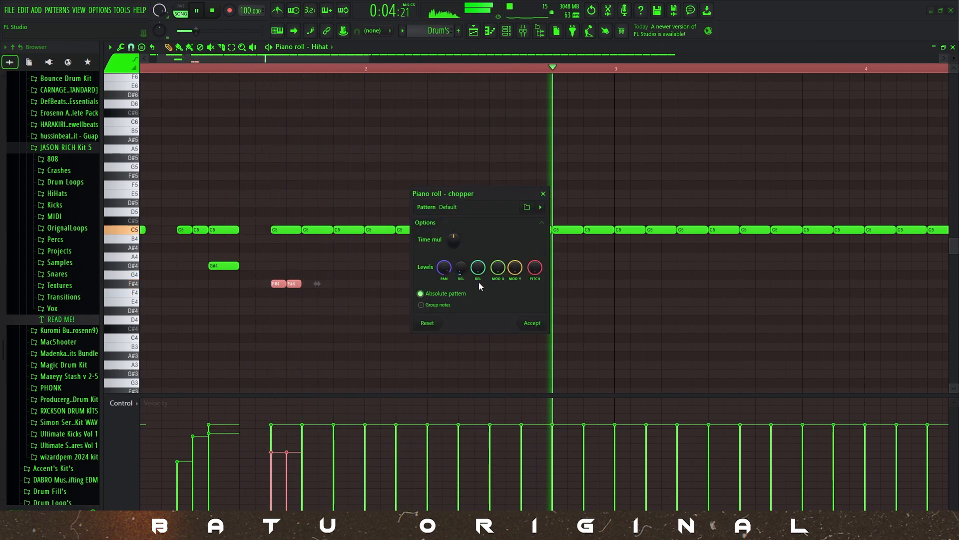
key("space")
left_click(531, 323)
key("space")
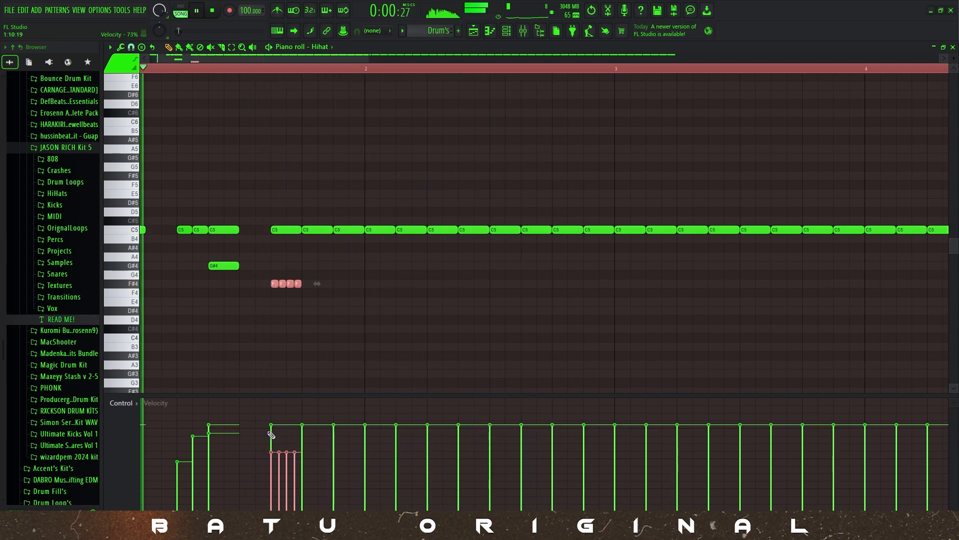
left_click_drag(272, 436, 297, 487)
left_click(325, 320, "ctrl")
key("space")
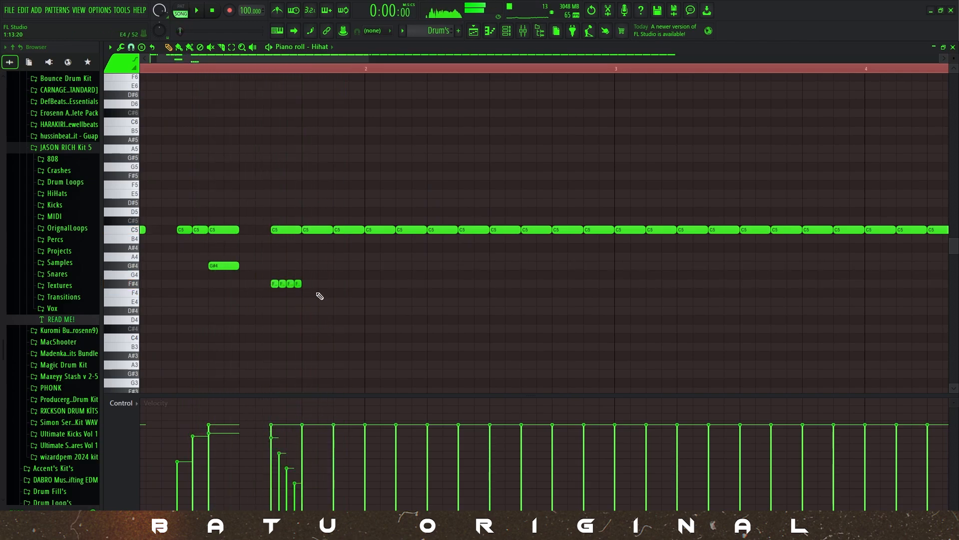
- Delete the C5 hi-hat note at step 13 of bar 1 and move the four F#4 notes to that position
scroll(273, 284, "up", 3)
key("space")
right_click(376, 229)
scroll(407, 275, "down", 1)
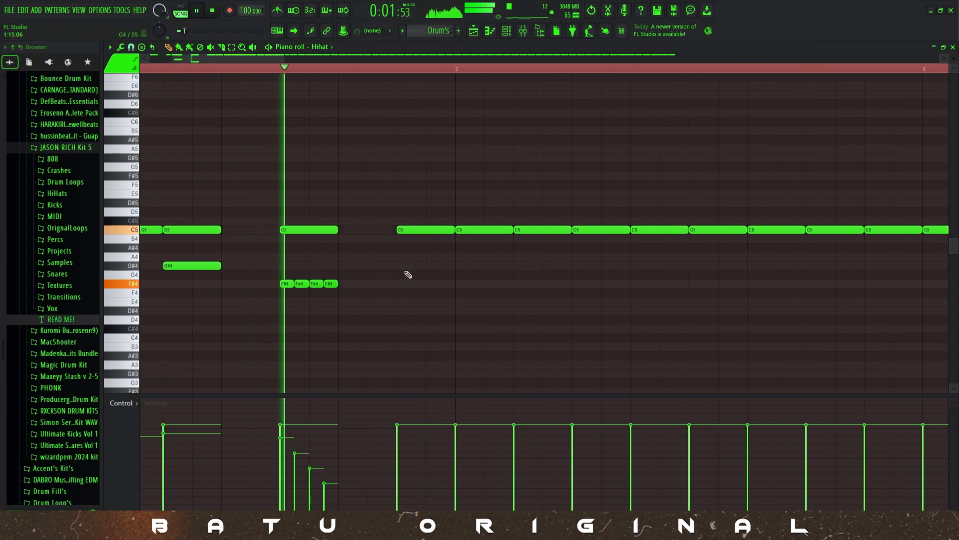
key("space")
left_click_drag(291, 286, 343, 286)
key("space")
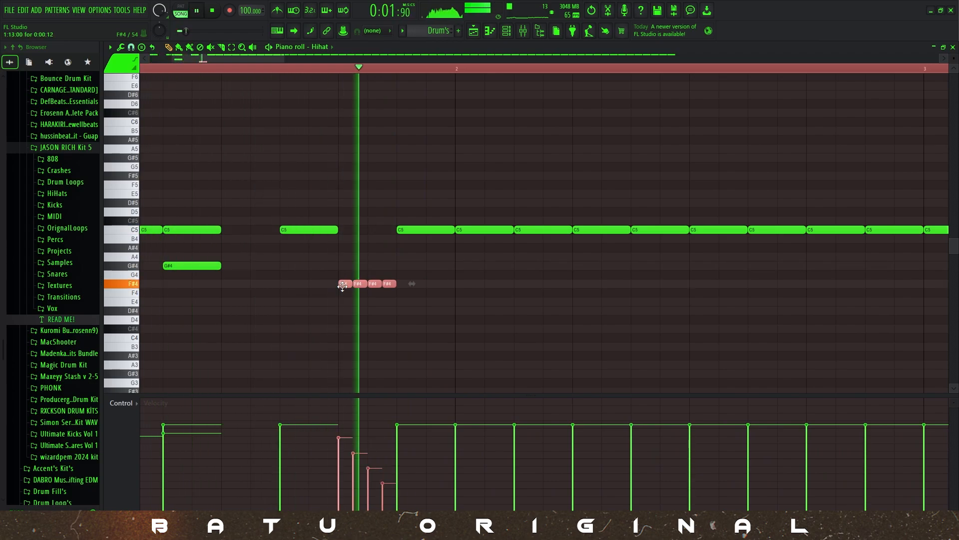
- Split the last C5 hi-hat of bar 1 into two one-step notes and lower the first one's velocity
key("space")
left_click_drag(452, 230, 423, 231)
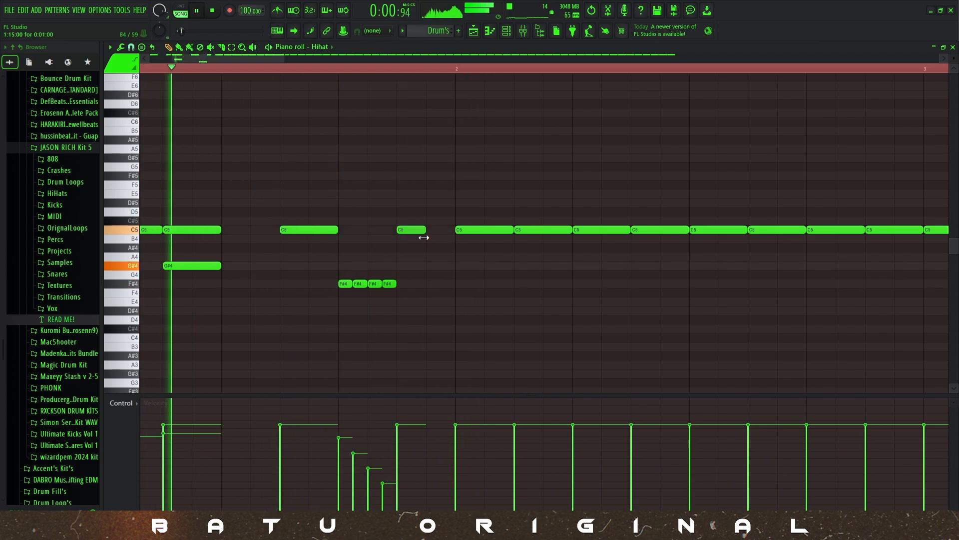
left_click(435, 230)
scroll(411, 230, "down", 3)
key("space")
key("space")
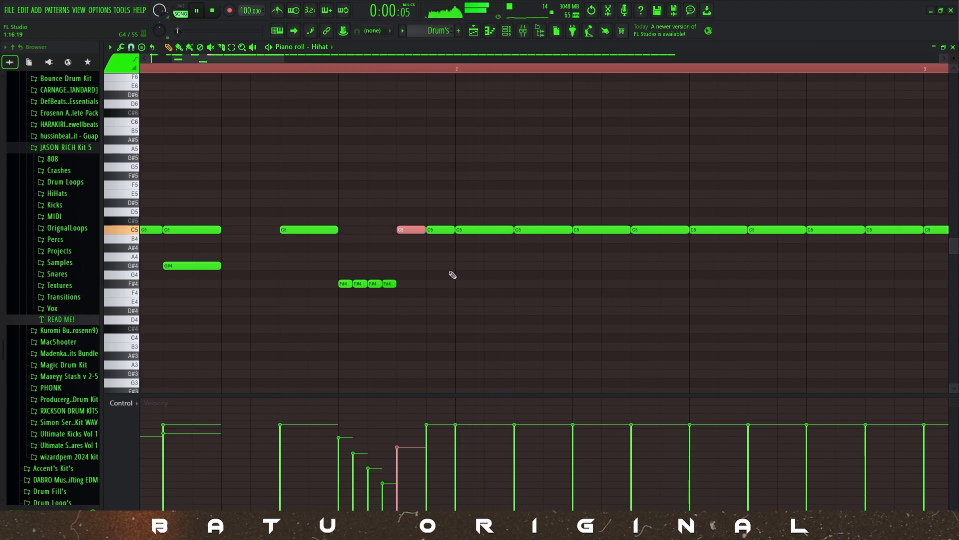
- Delete the C5 hi-hat note at step 9 of bar 2 and play the pattern back
scroll(448, 272, "down", 3)
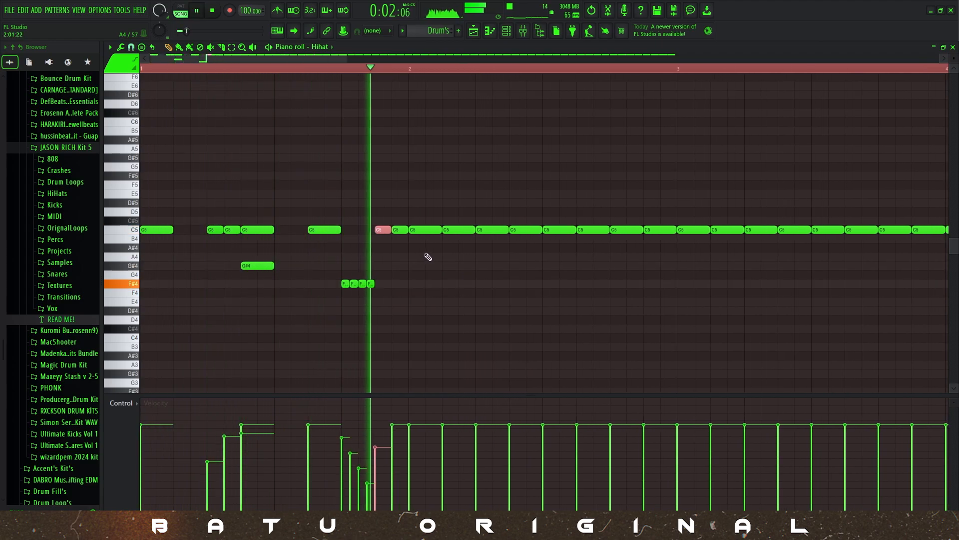
key("space")
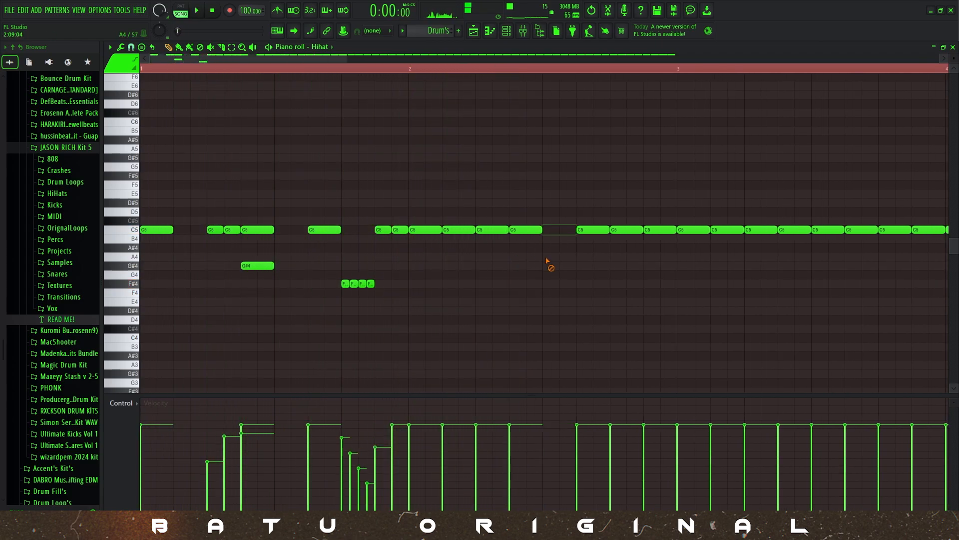
key("space")
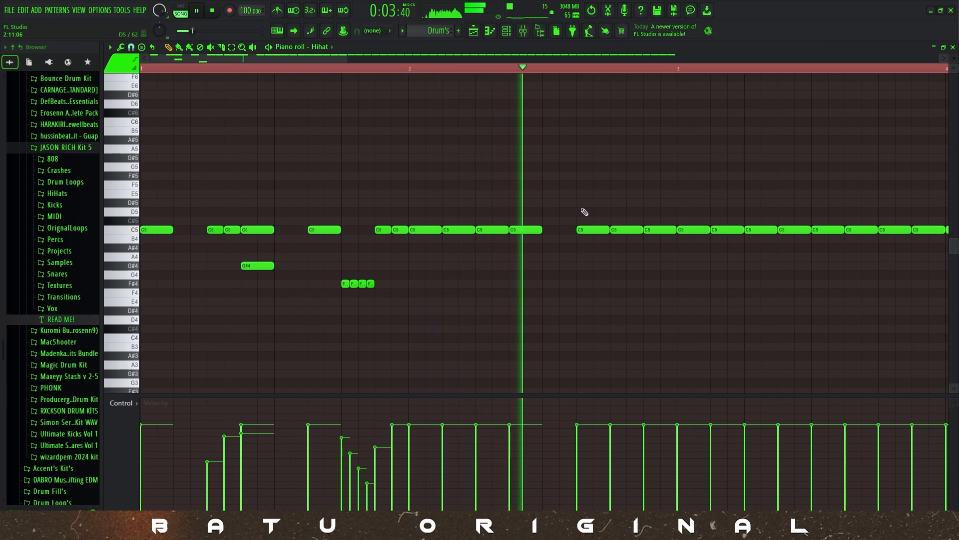
scroll(584, 211, "down", 1)
key("space")
key("space")
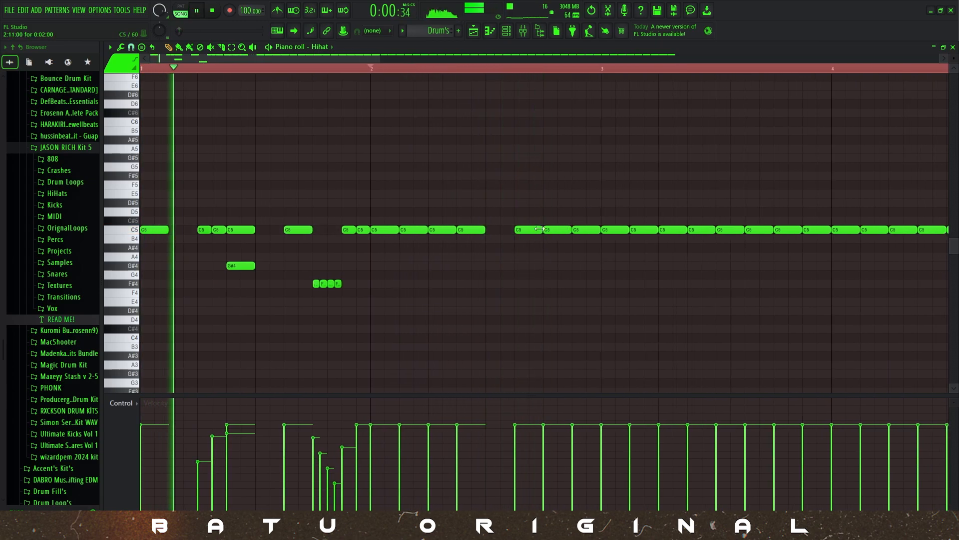
- Split the last C5 hi-hat of bar 2 into two one-step notes and play from the middle of that bar
left_click(506, 71)
key("space")
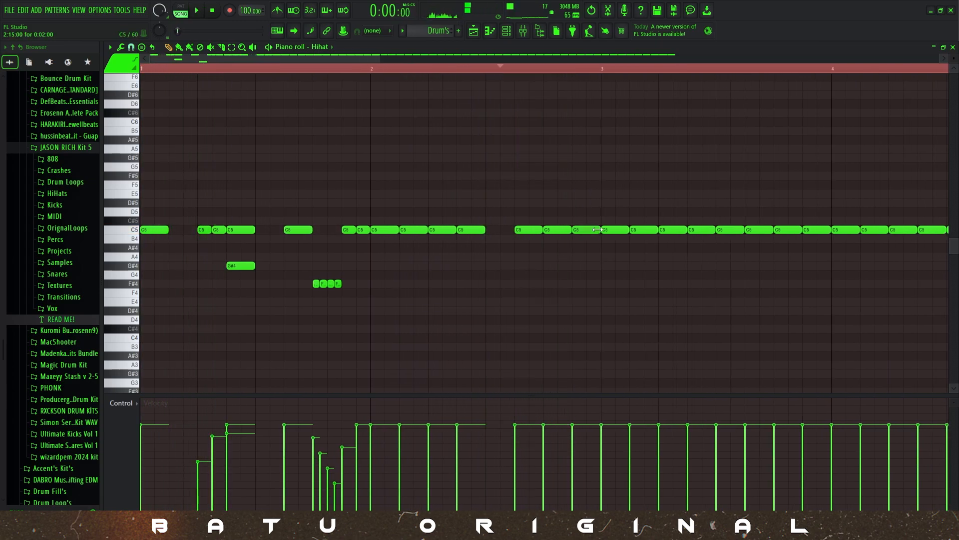
key("space")
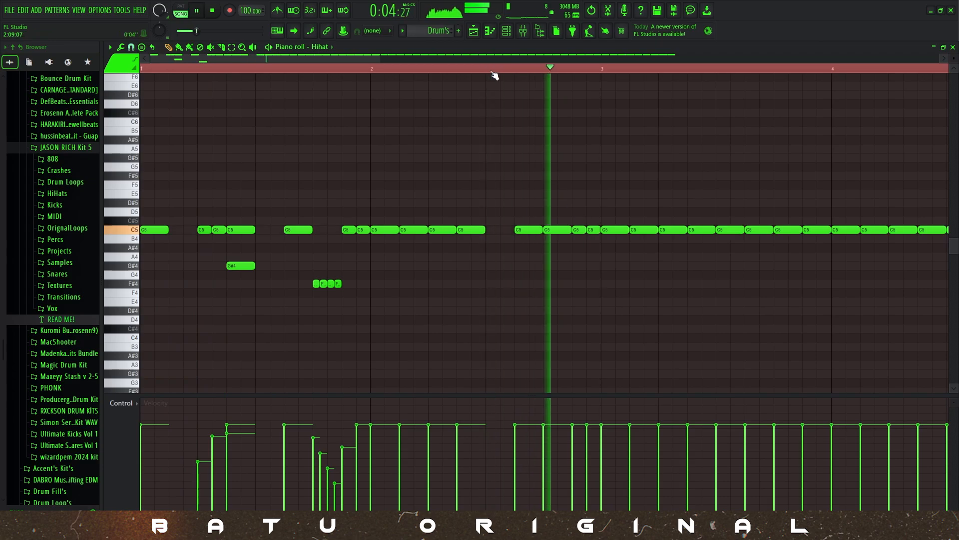
scroll(506, 216, "down", 1)
scroll(544, 295, "down", 2)
key("space")
scroll(399, 277, "down", 2)
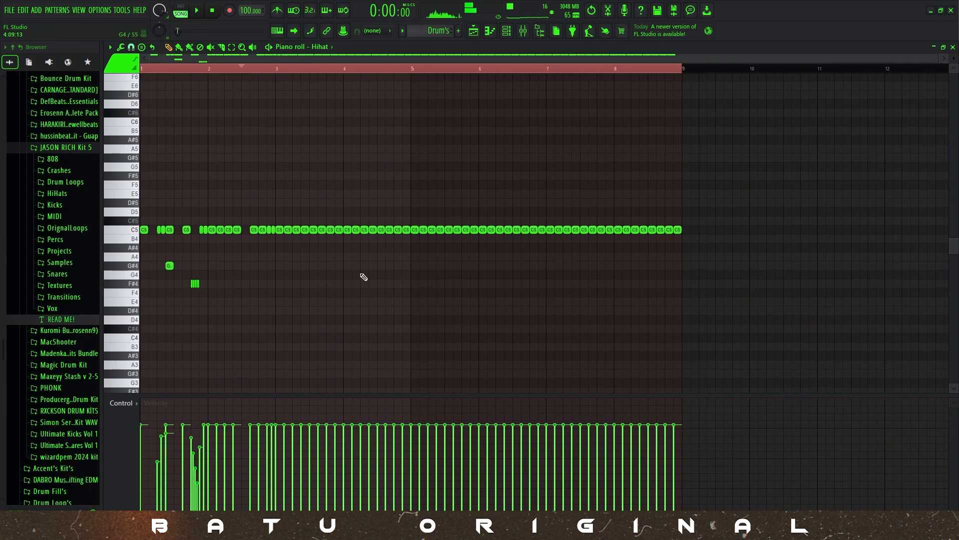
key("space")
- Chop the C5 hi-hat note at step 3 of bar 3 into a fast roll with falling velocities
scroll(270, 272, "up", 4)
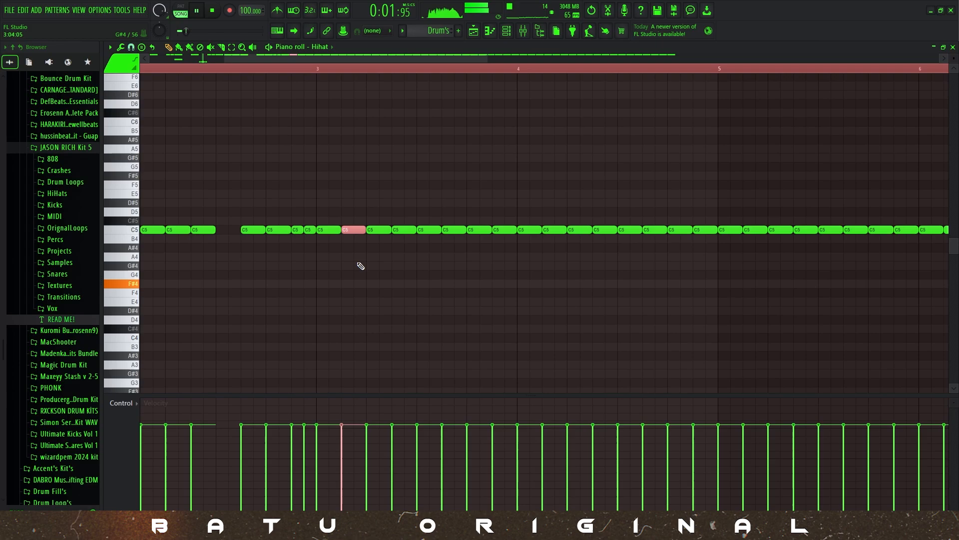
key("ctrl+u")
left_click(527, 324)
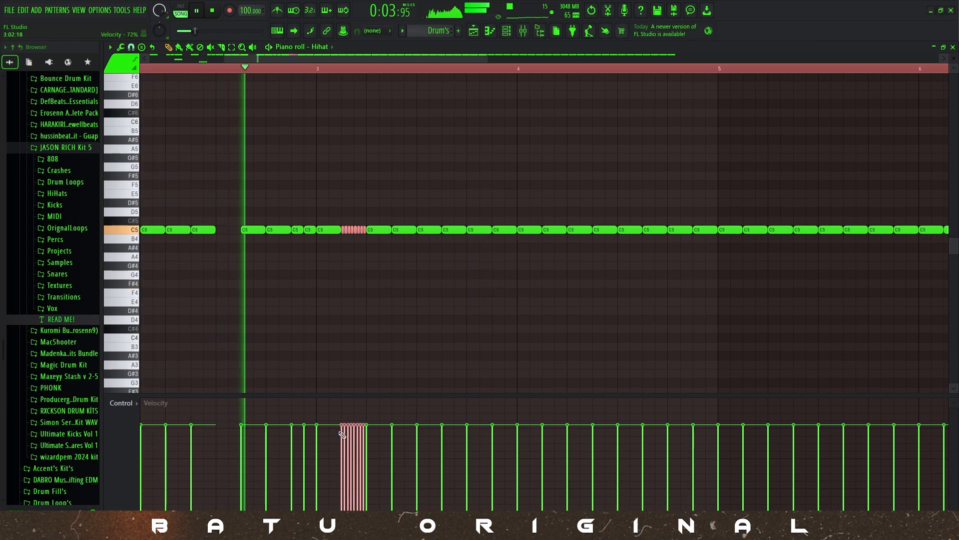
left_click_drag(342, 434, 365, 475)
key("ctrl+d")
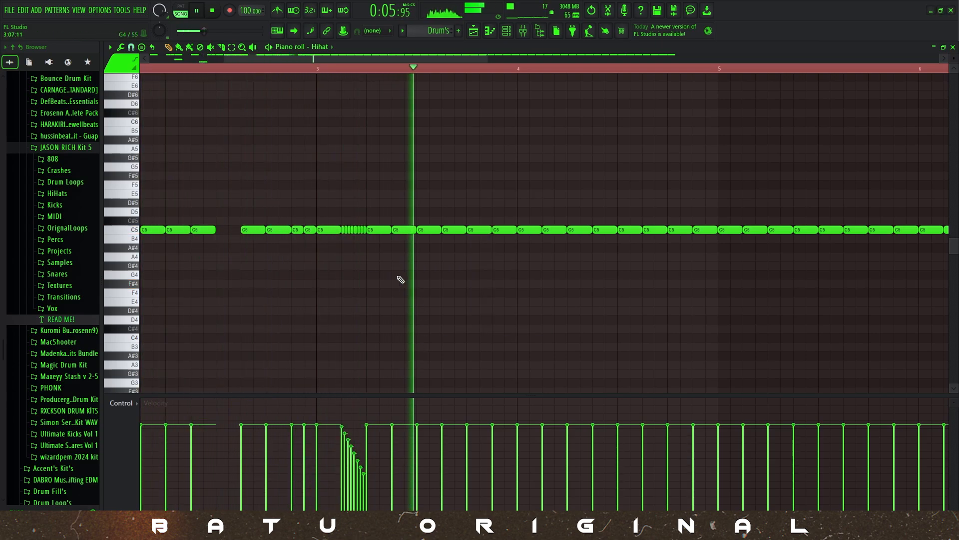
- Delete the C5 hi-hat note at step 9 of bar 3 and play from the start of that bar
key("space")
left_click(321, 69)
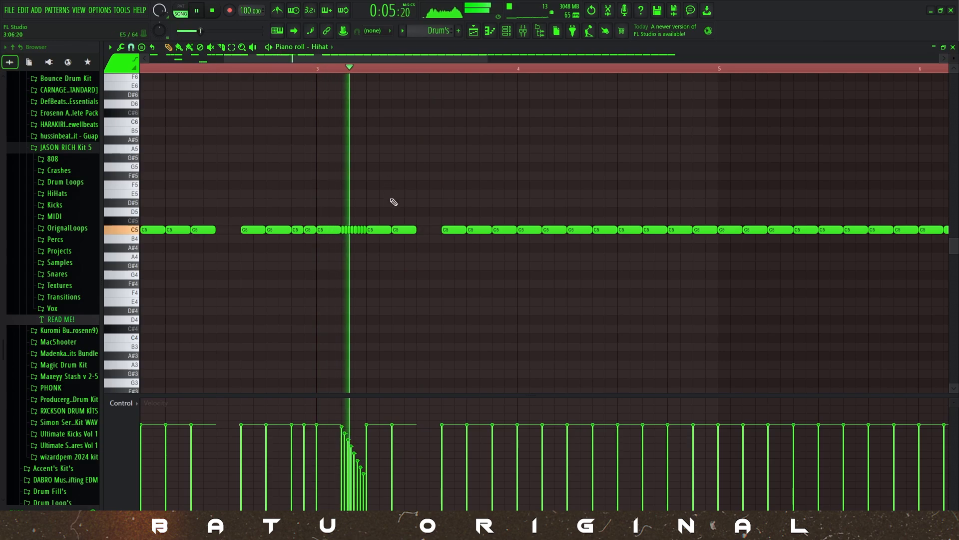
- Split the last C5 hi-hat of bar 3 into two one-step notes, slightly lower the first one's velocity and play back
key("space")
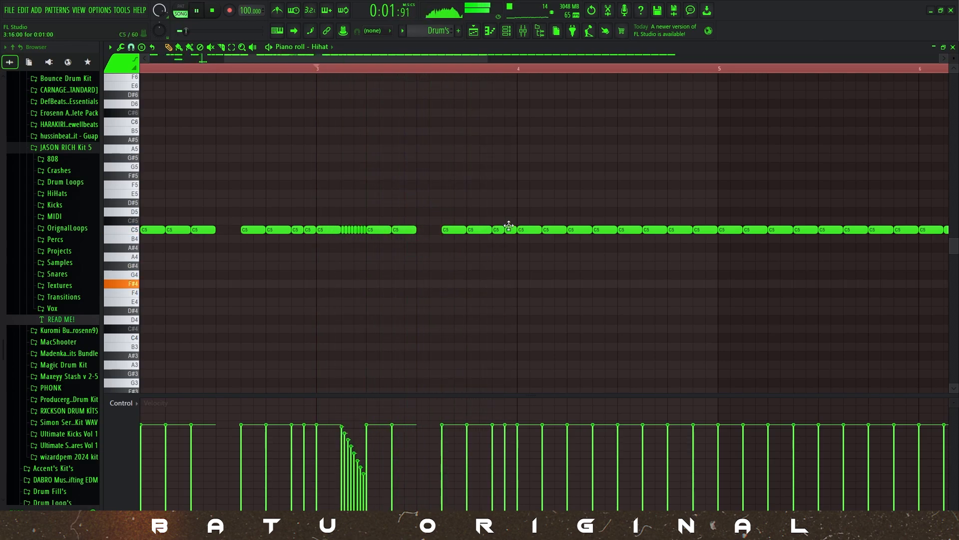
scroll(398, 284, "down", 3)
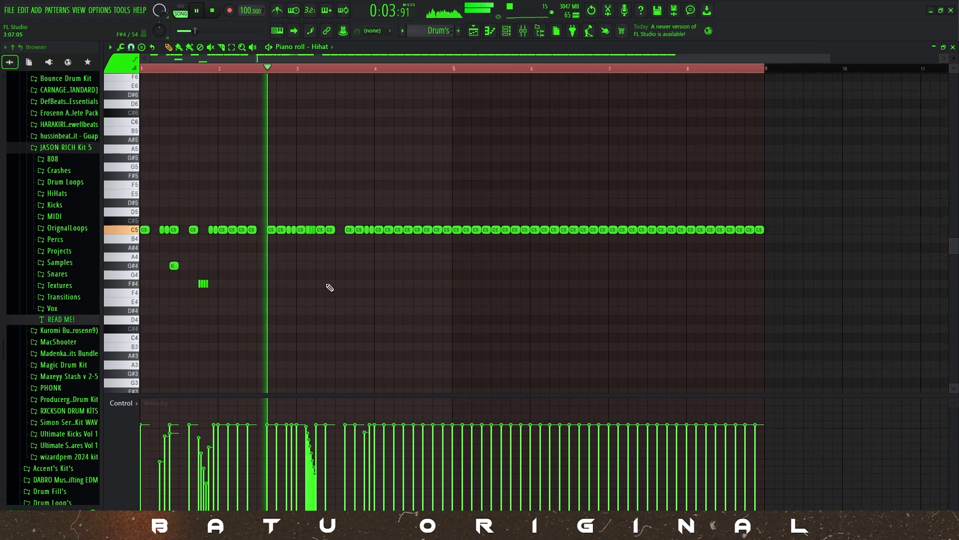
scroll(330, 287, "up", 3)
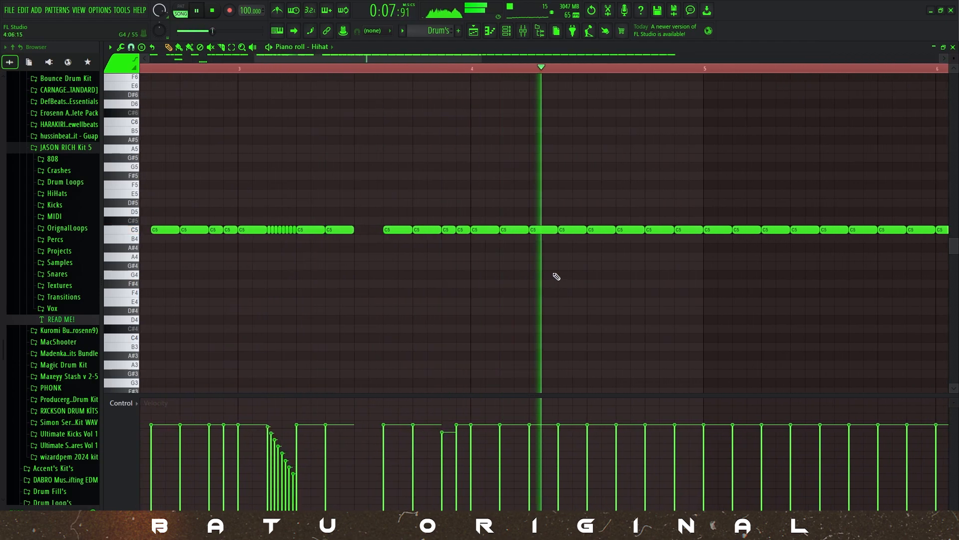
- Replace the hi-hat notes of bar 4 with a copy of the bar 3 pattern and play it
key("space")
left_click_drag(688, 245, 482, 208)
key("Delete")
left_click_drag(490, 251, 235, 209)
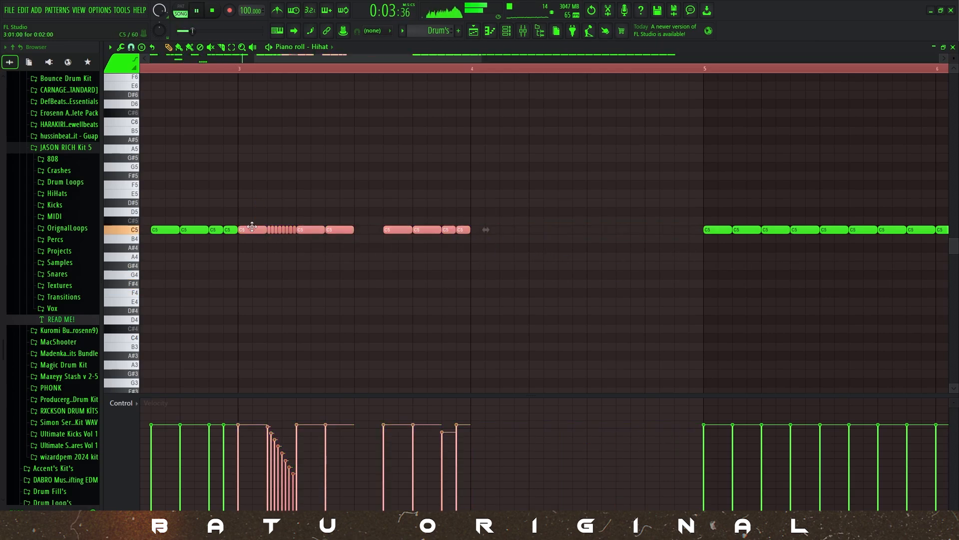
key("ctrl+b")
key("space")
left_click(520, 246, "ctrl")
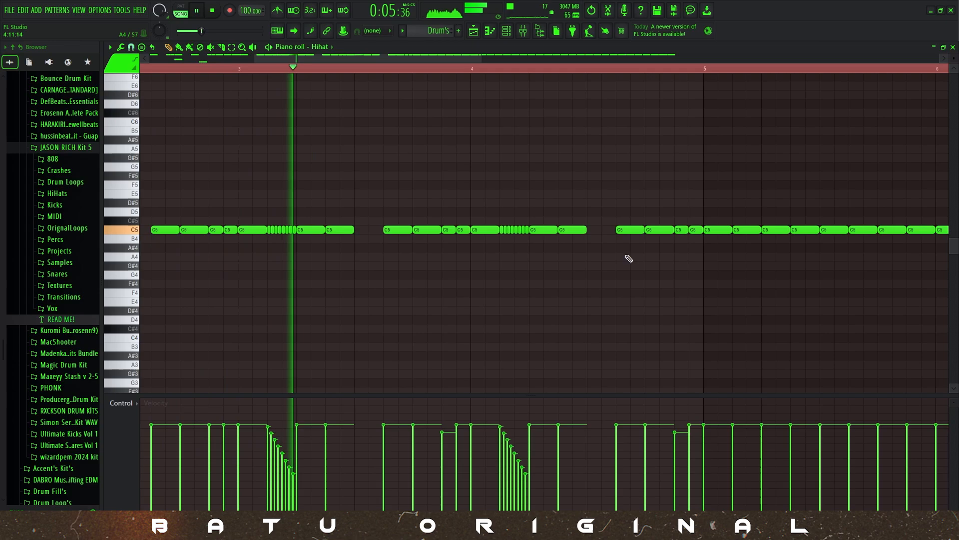
- Delete the C5 hi-hat notes at steps 11, 13 and 15 of bar 4
right_click(631, 230)
right_click(660, 230)
right_click(682, 231)
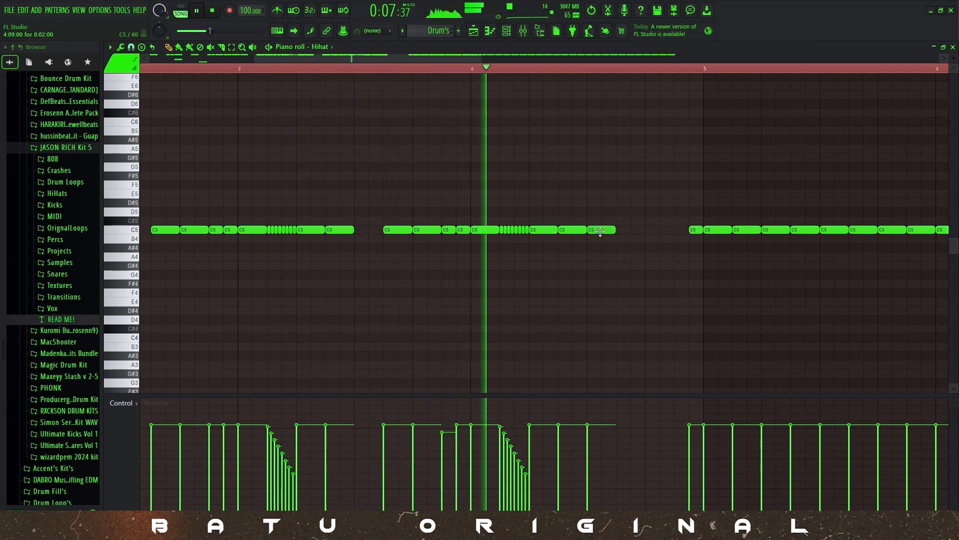
- Add a C5 hi-hat note at step 9 of bar 4 and chop it into a four-note roll with falling velocities
left_click(606, 229)
key("space")
key("alt+u")
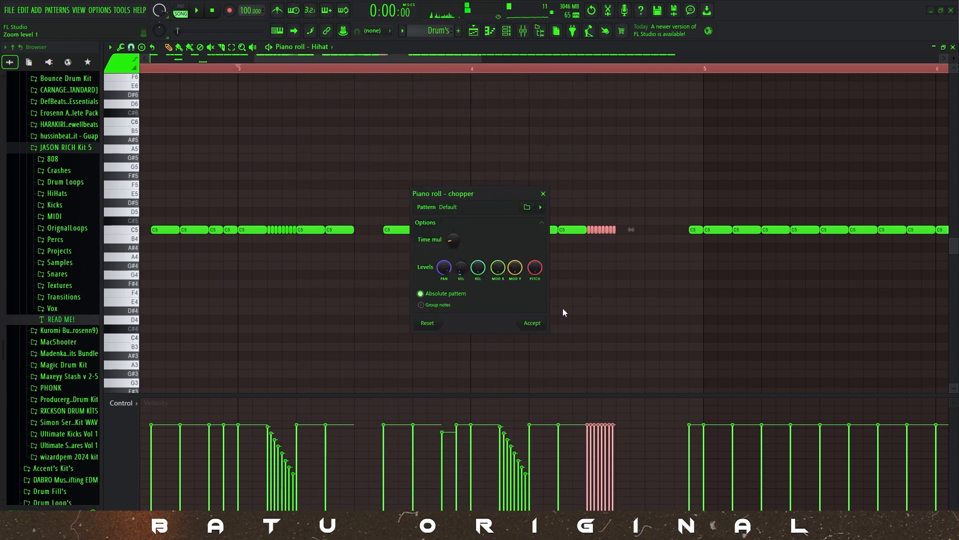
left_click(539, 324)
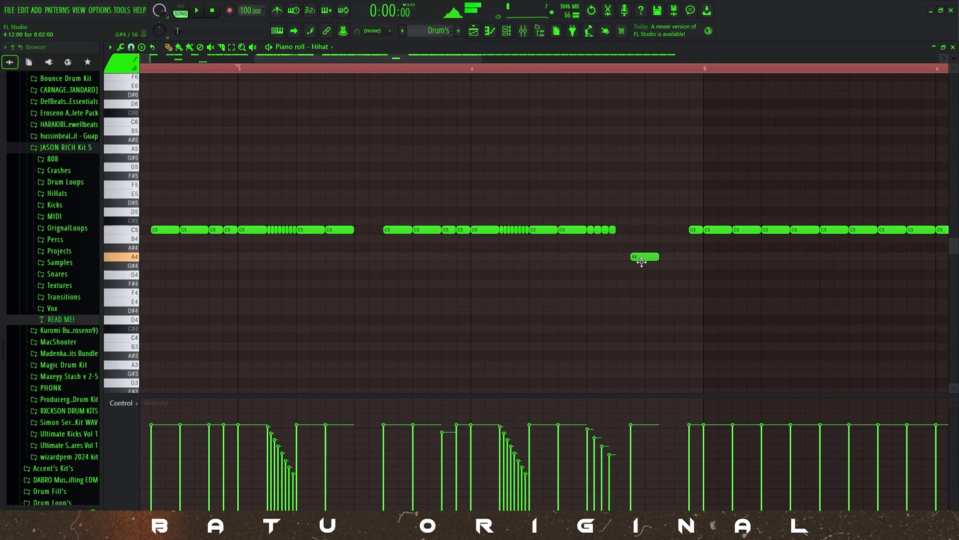
- Place A4 hi-hat notes at steps 11 and 15 of bar 4 with a four-note C5 roll at step 13, replacing the step 16 note
left_click_drag(654, 270, 662, 229)
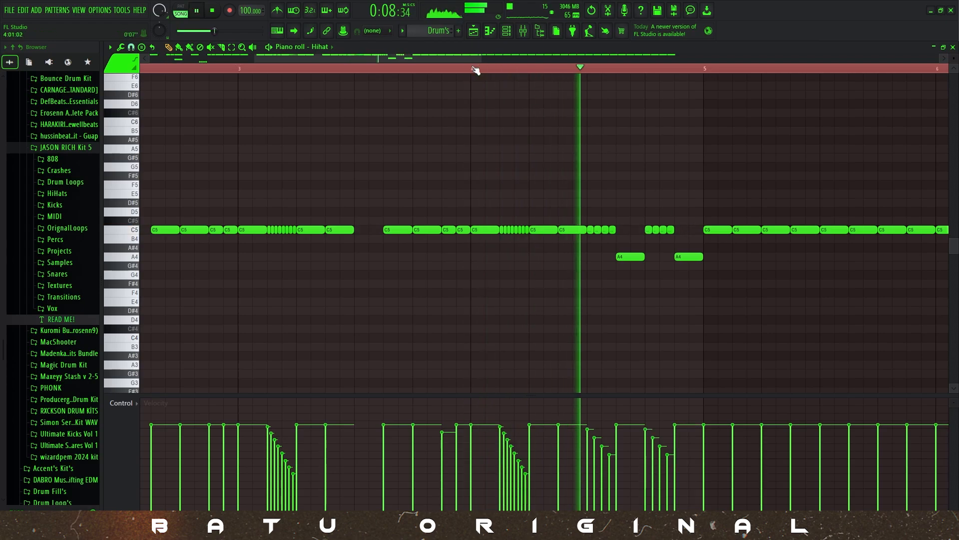
scroll(666, 289, "down", 3)
key("space")
scroll(501, 294, "down", 2)
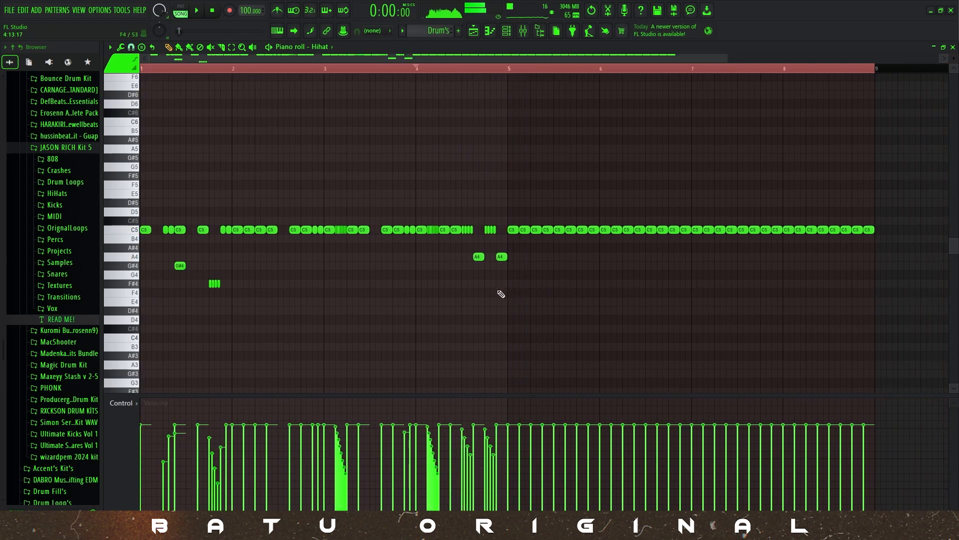
- Delete all hi-hat notes in bars 5 to 8, lower the velocity of bar 4's two A4 notes and play back
scroll(374, 289, "down", 1)
left_click_drag(764, 268, 426, 171)
key("Delete")
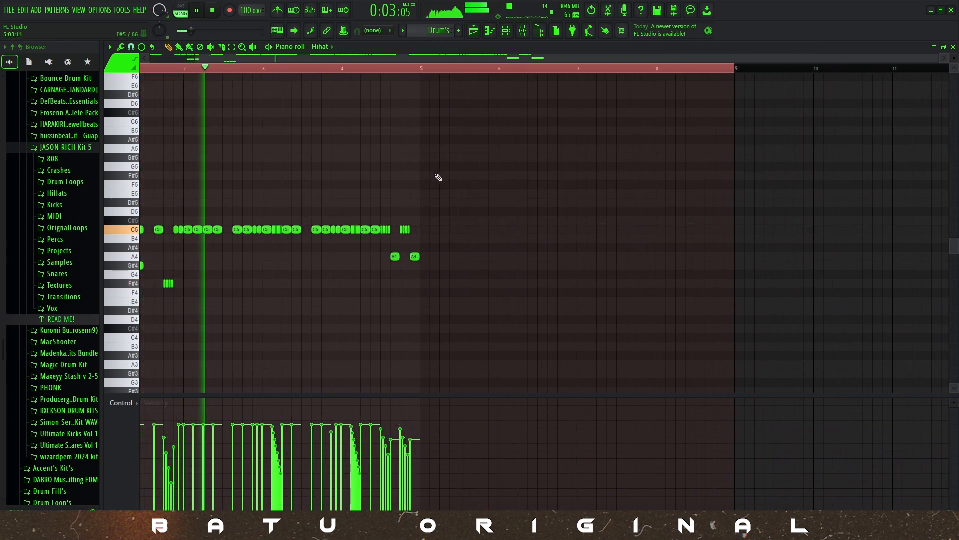
scroll(211, 300, "up", 4)
scroll(408, 300, "down", 4)
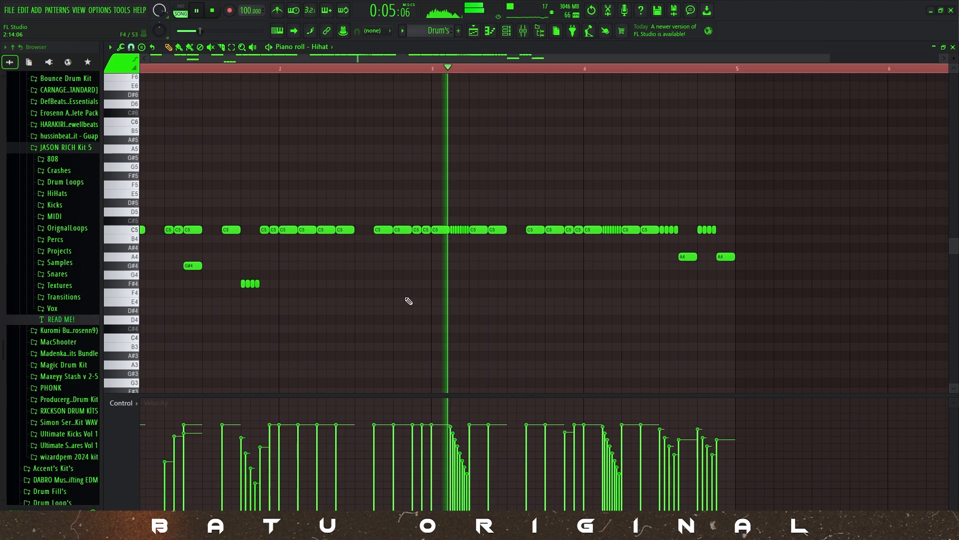
scroll(408, 300, "up", 2)
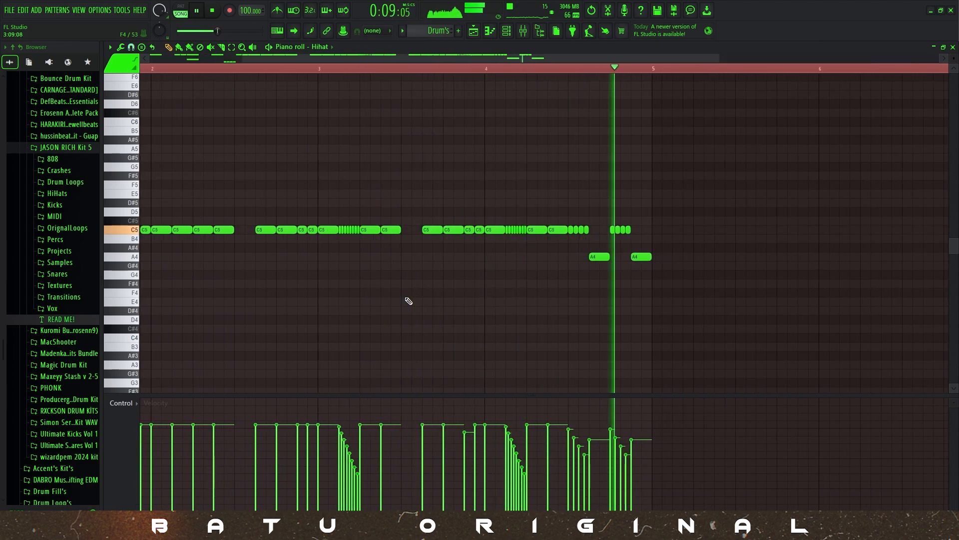
scroll(407, 300, "down", 2)
- Duplicate the four-bar hi-hat pattern into bars 5 to 8 and play from the start
key("space")
left_click_drag(586, 69, 3, 81)
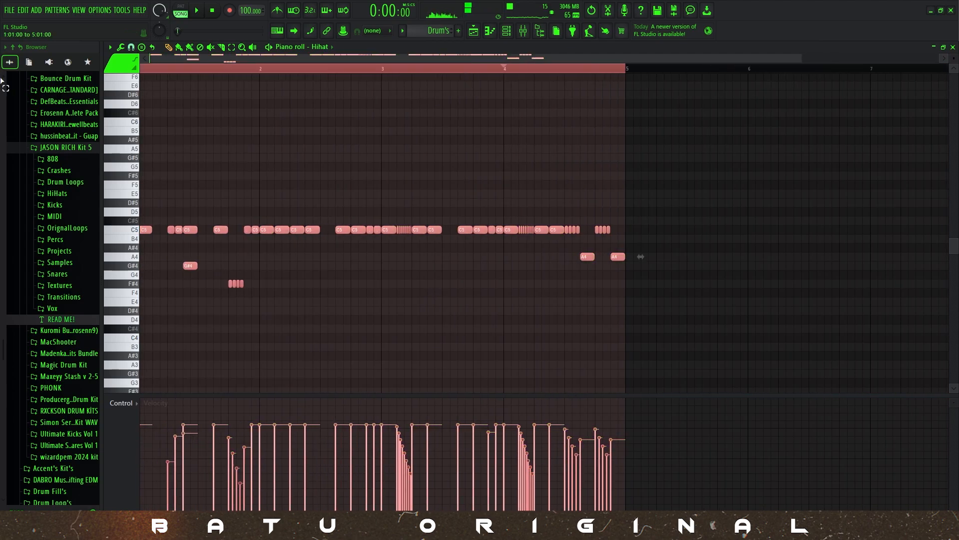
scroll(686, 73, "down", 2)
key("ctrl+b")
left_click(611, 72, "ctrl")
key("space")
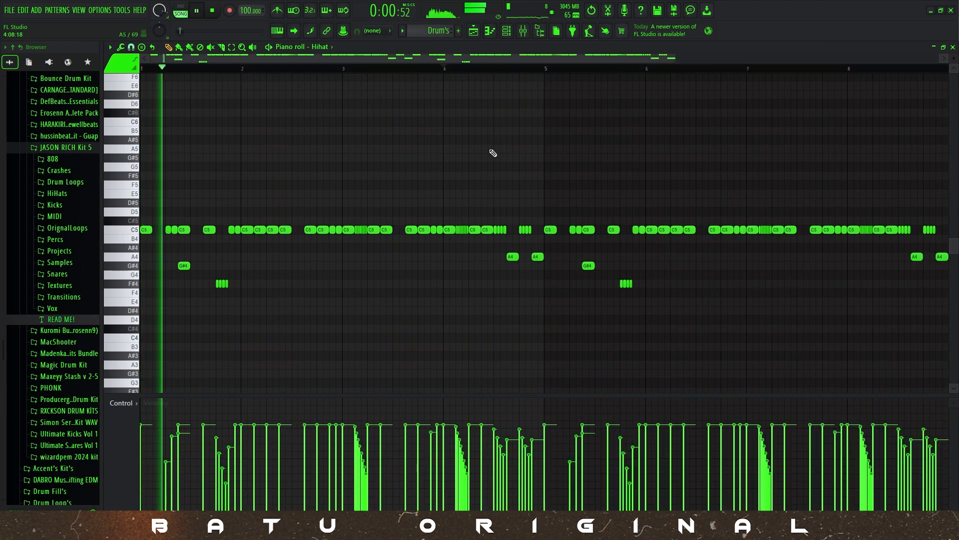
- Open the Clap channel's piano roll and place a two-step C5 clap at step 9 of each of bars 1 to 4
key("Escape")
right_click(297, 259)
left_click(349, 262)
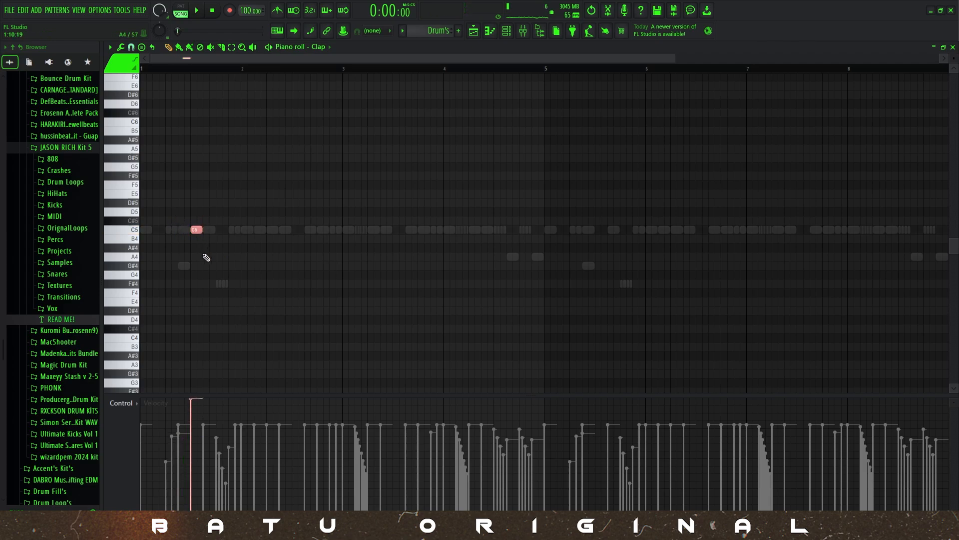
left_click(265, 272, "ctrl")
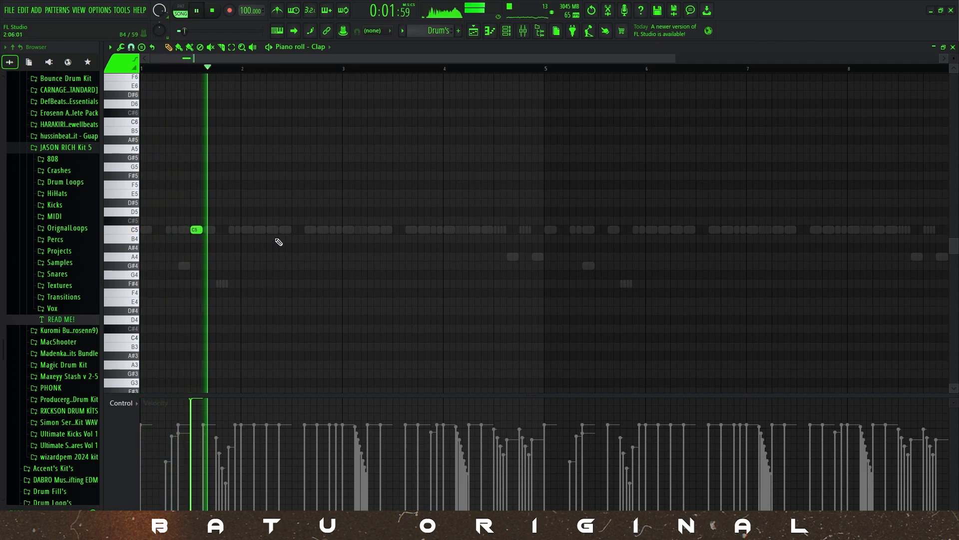
left_click(297, 230)
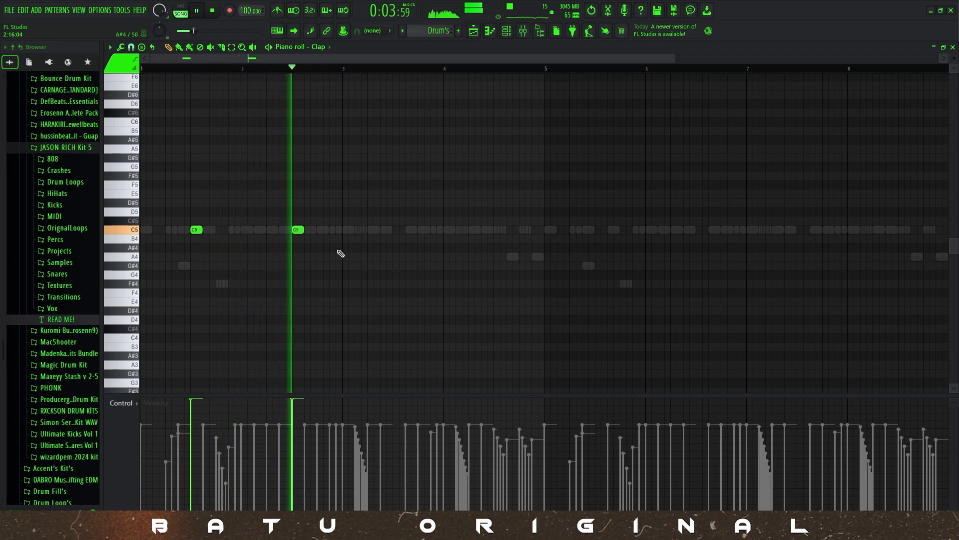
left_click(398, 230)
left_click(500, 230)
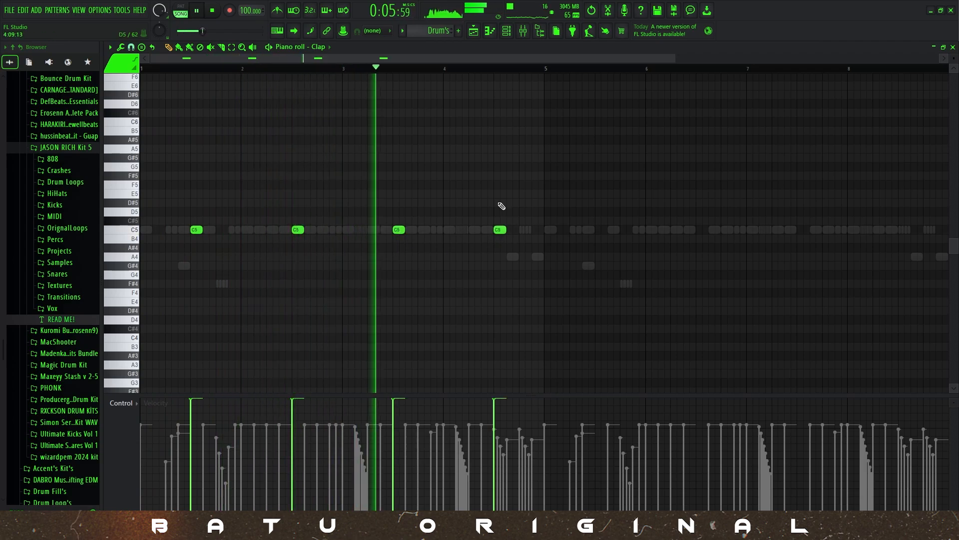
- Duplicate the four claps into bars 5 to 8 and slightly lower the velocity of all clap notes
key("ctrl+a")
key("ctrl+b")
key("ctrl+d")
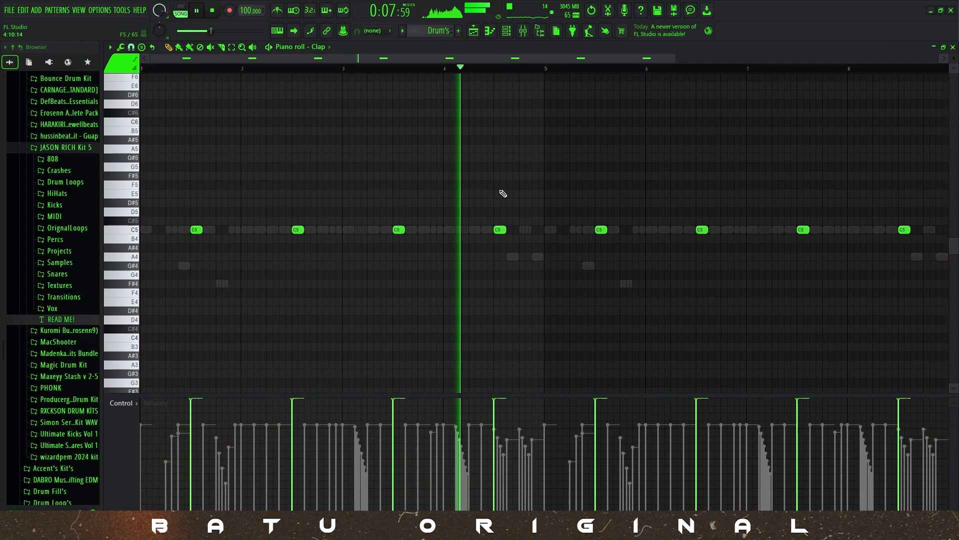
key("ctrl+a")
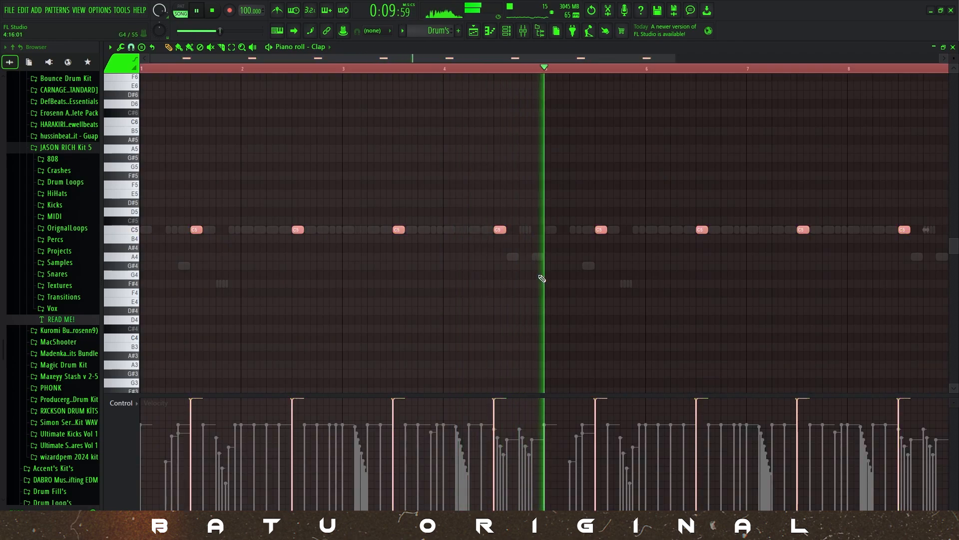
key("Escape")
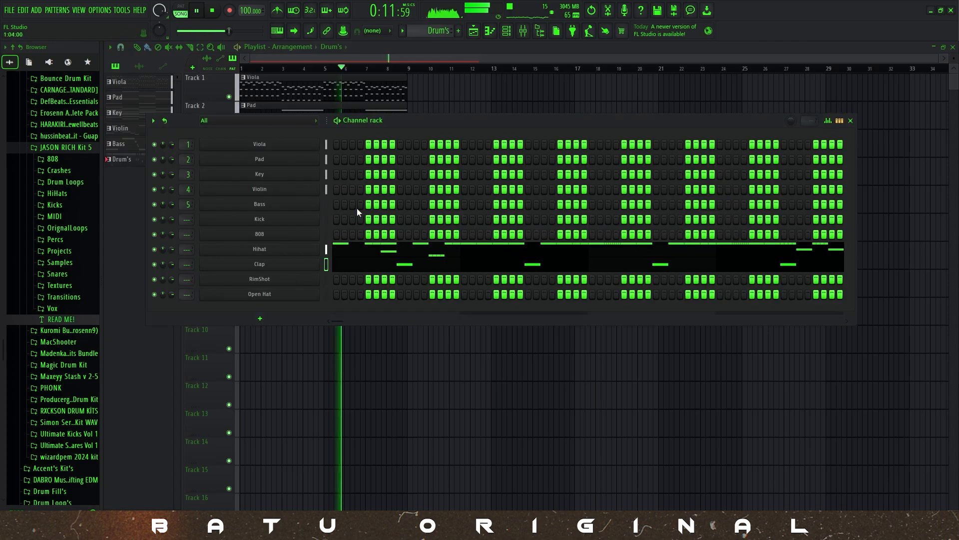
- Open the RimShot channel's piano roll and place a two-step C5 note at step 11 of bar 1
right_click(256, 278)
left_click(326, 279)
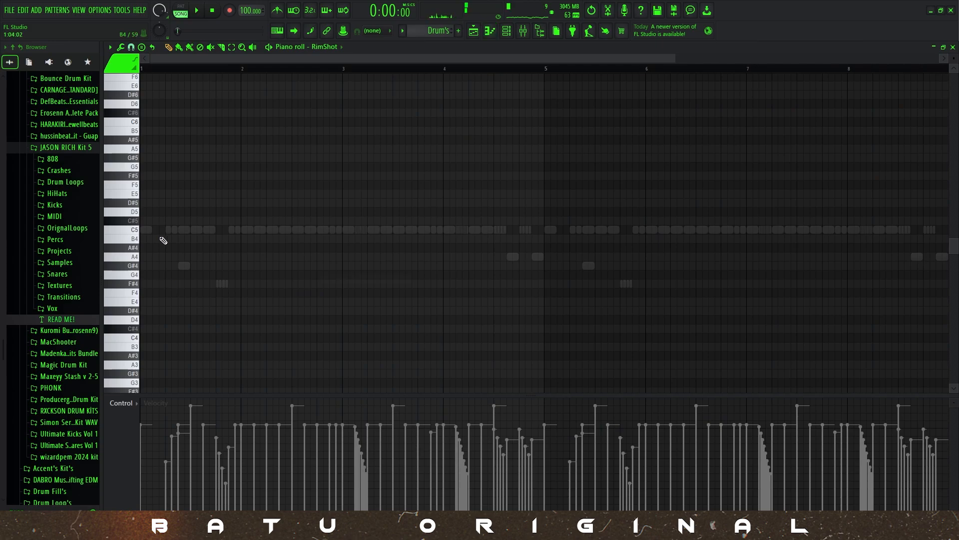
key("space")
scroll(176, 243, "up", 2)
left_click(227, 232)
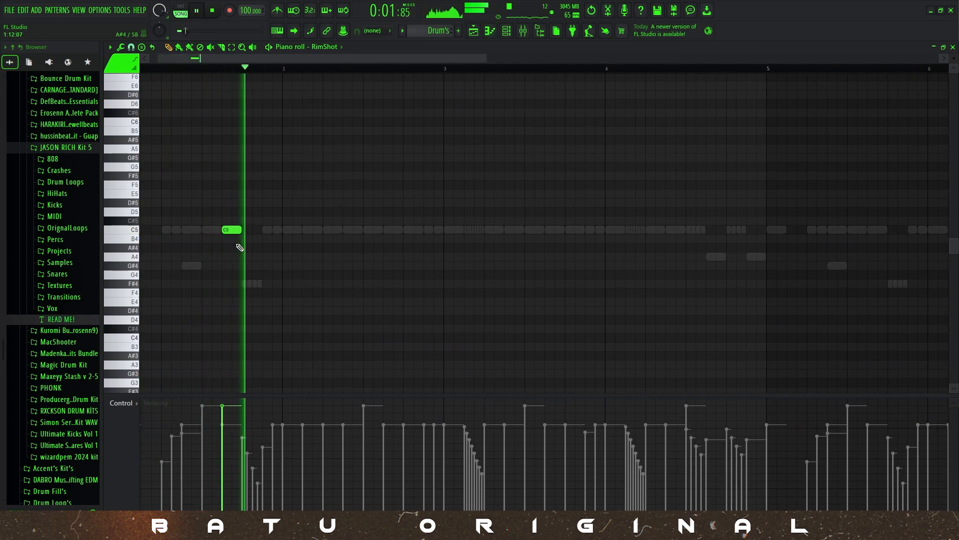
- Place one-step C5 rimshots at steps 15 and 16 of bar 2, with a lower velocity on the first
key("ctrl+a")
scroll(434, 240, "up", 2)
left_click(425, 232)
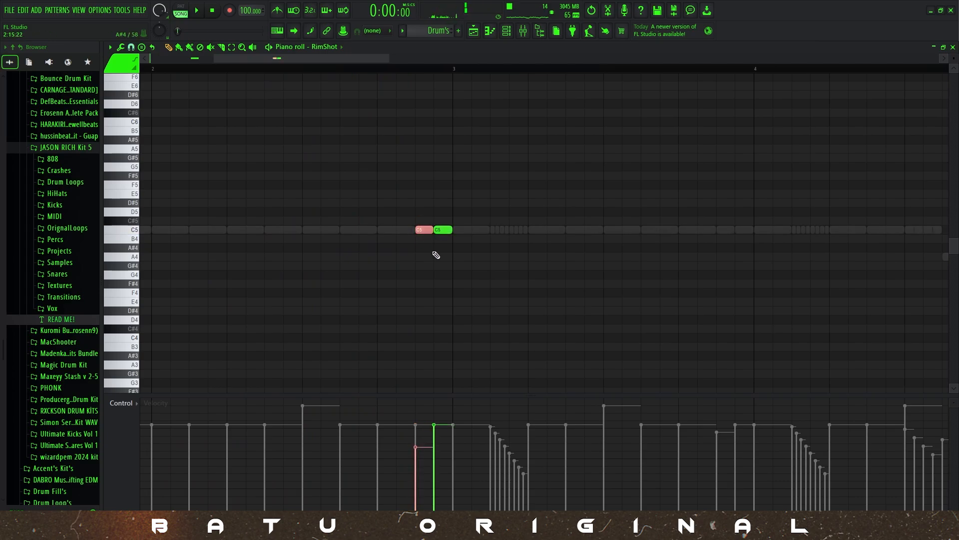
scroll(434, 265, "down", 2)
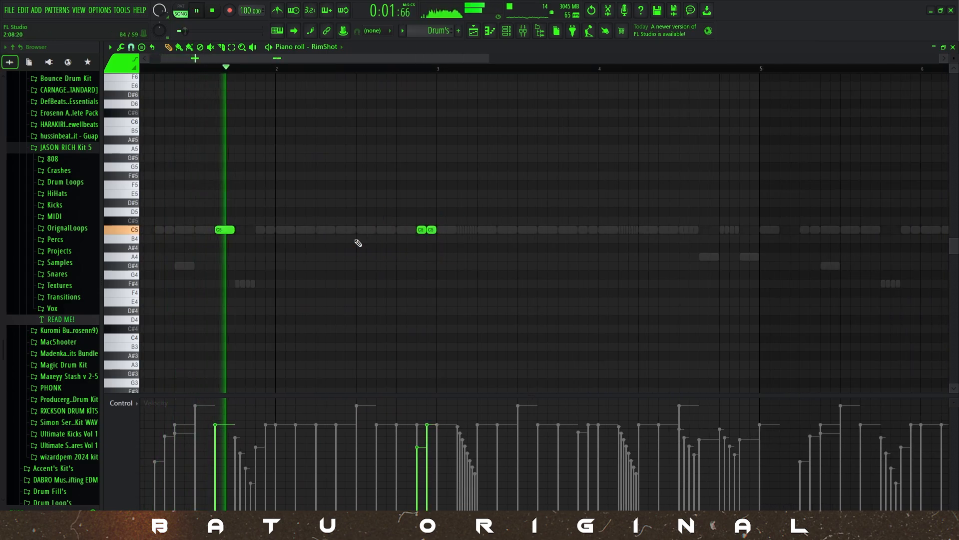
- Slightly raise the velocity of all rimshot notes and add a two-step C5 rimshot at step 11 of bar 3
key("ctrl+a")
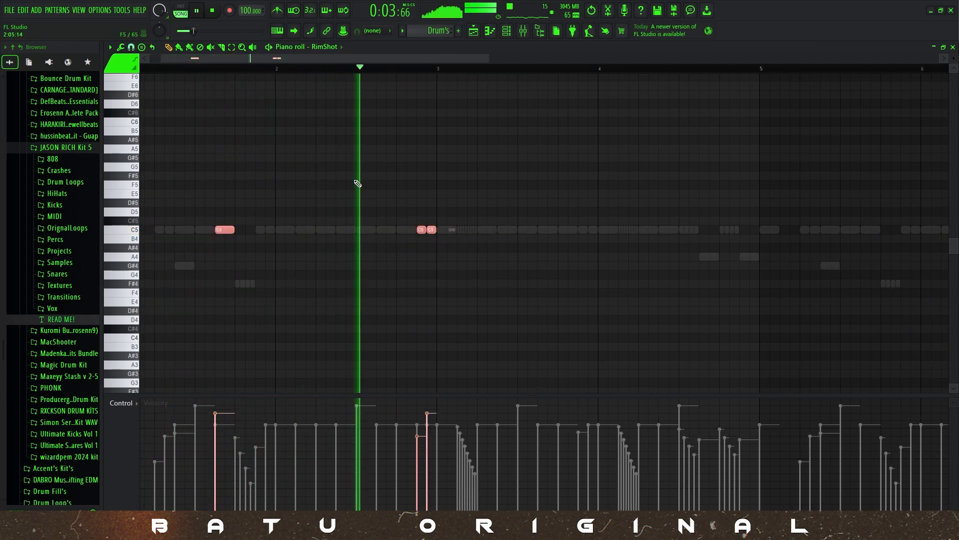
key("ctrl+d")
scroll(449, 182, "up", 2)
scroll(419, 134, "down", 3)
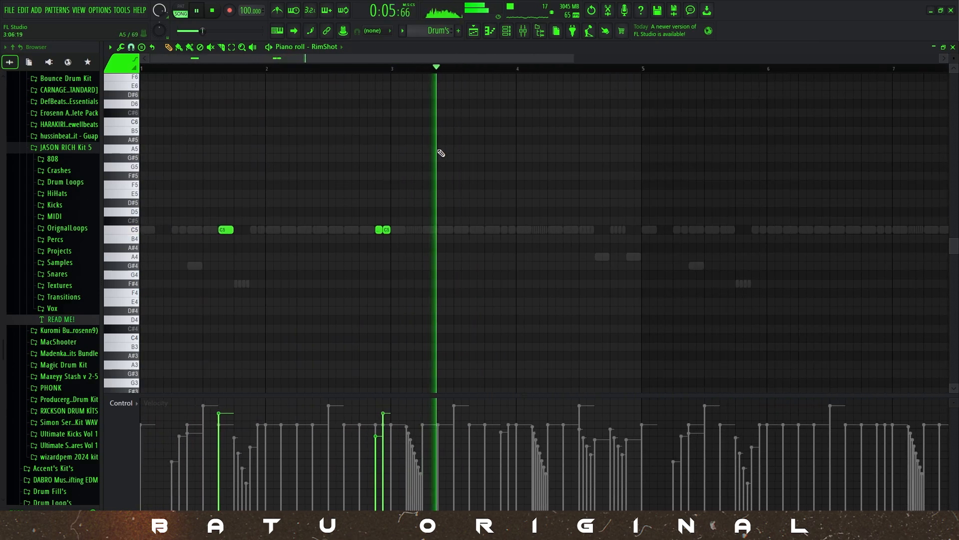
key("space")
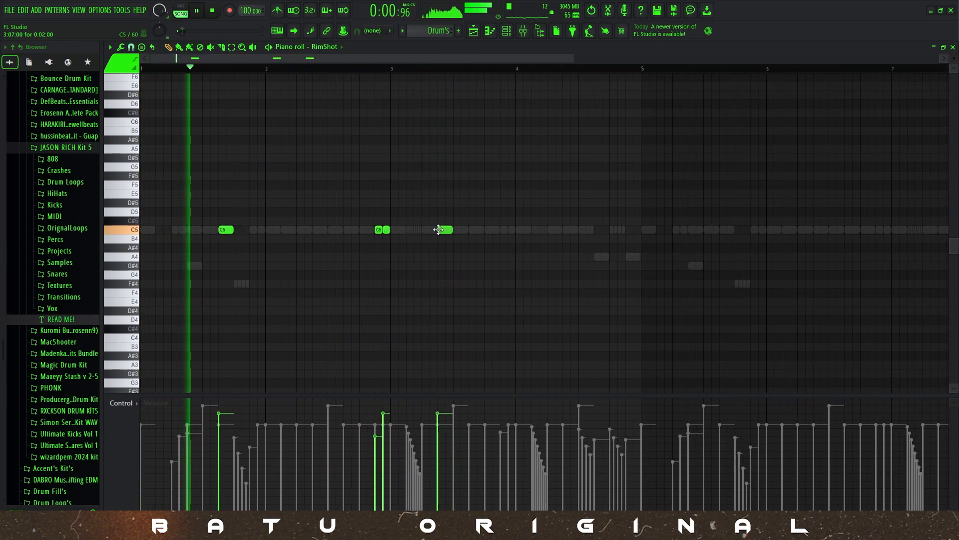
left_click_drag(439, 230, 471, 227)
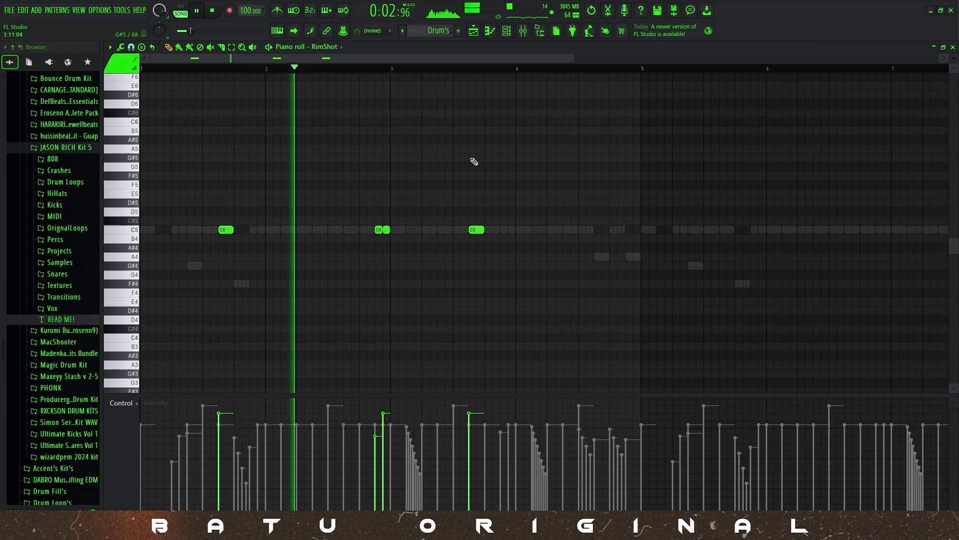
- Add a two-step C5 rimshot at step 15 of bar 4, select bars 1 to 4 and return to the channel rack
scroll(451, 190, "up", 4)
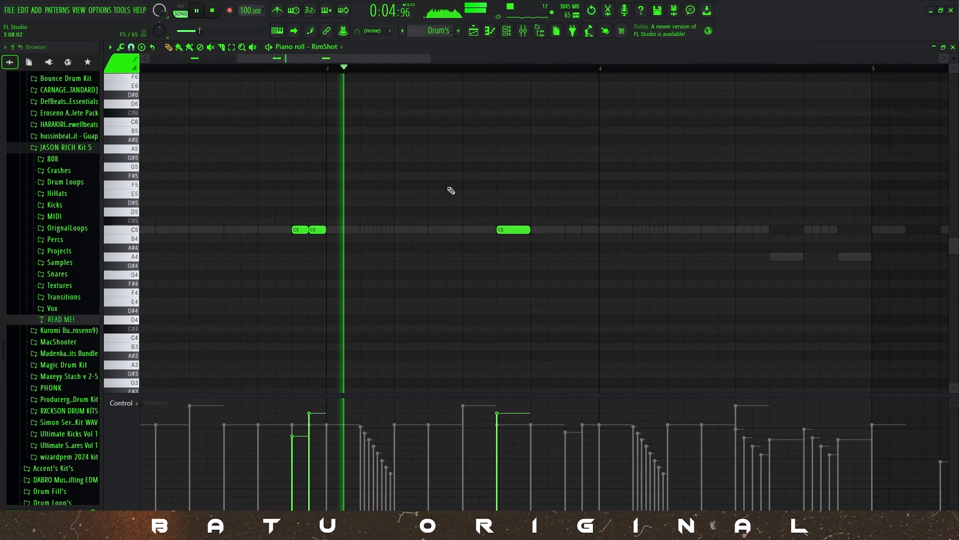
scroll(451, 191, "down", 5)
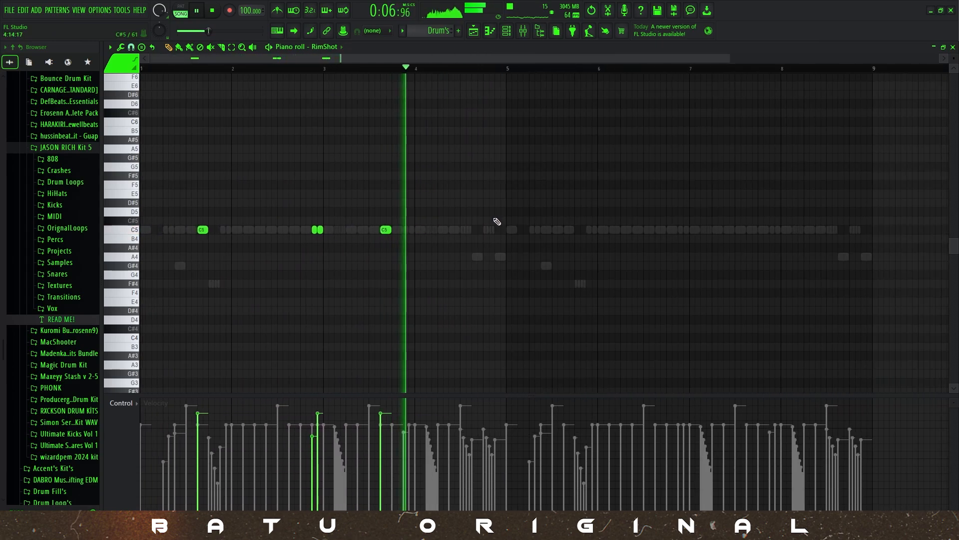
scroll(494, 221, "up", 5)
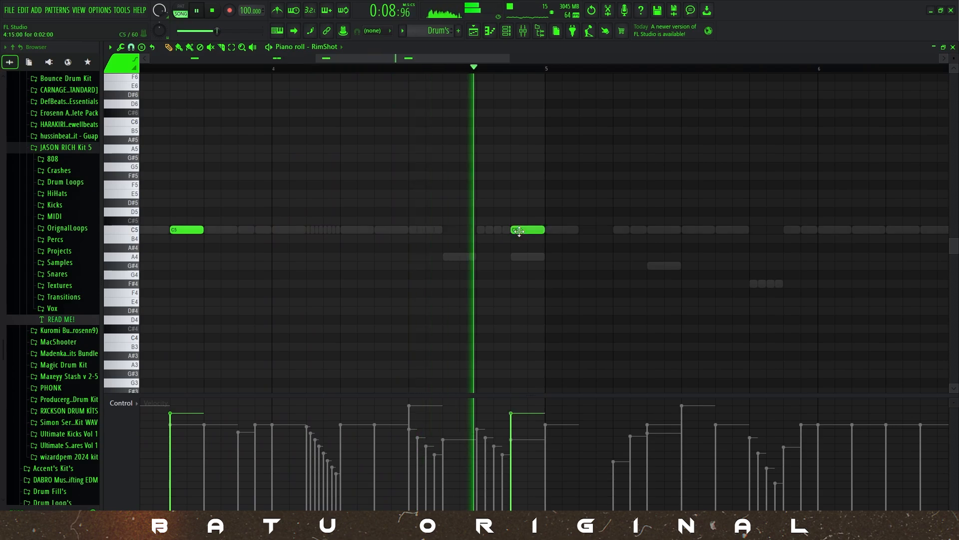
scroll(525, 92, "down", 4)
scroll(538, 71, "down", 4)
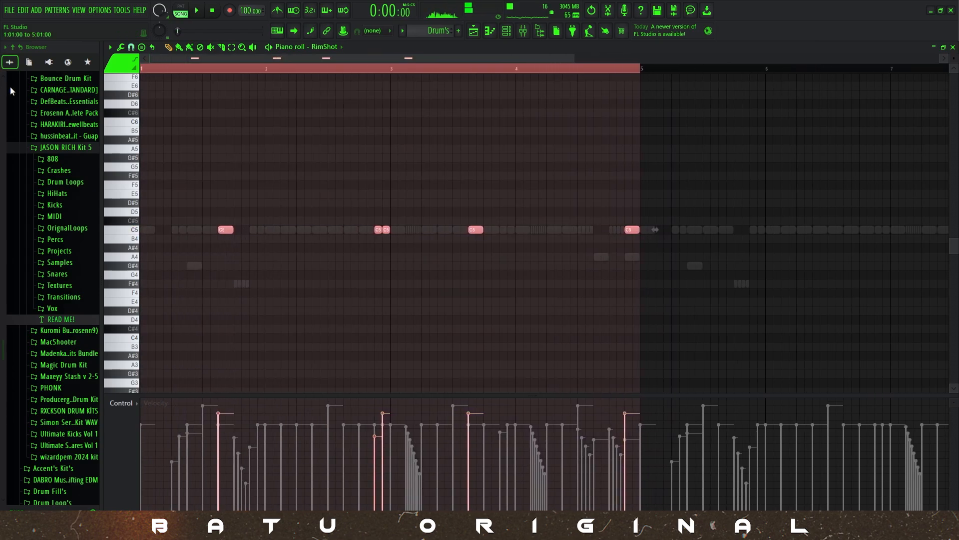
key("Escape")
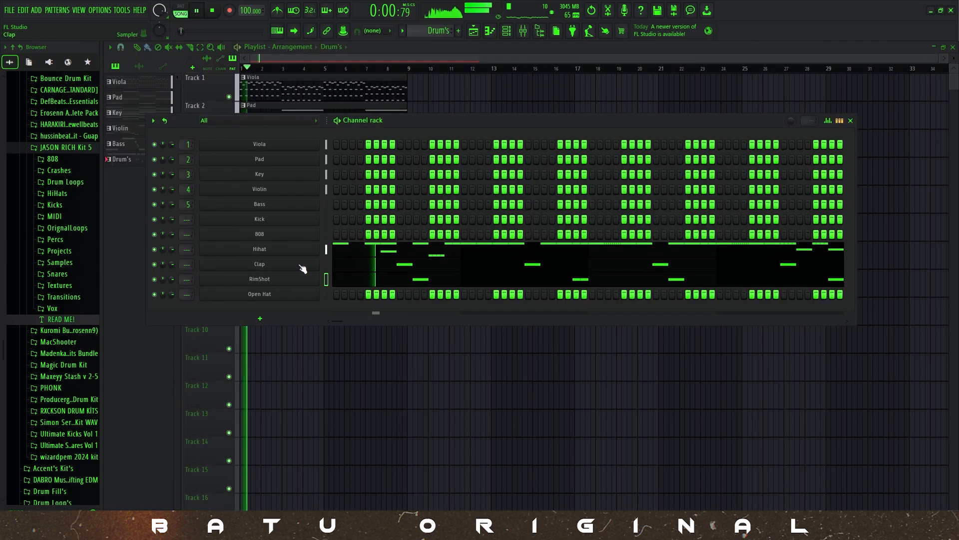
- Open the Open Hat channel's piano roll and place an eight-step C5 note at the start of bar 1
key("space")
right_click(288, 294)
left_click(332, 294)
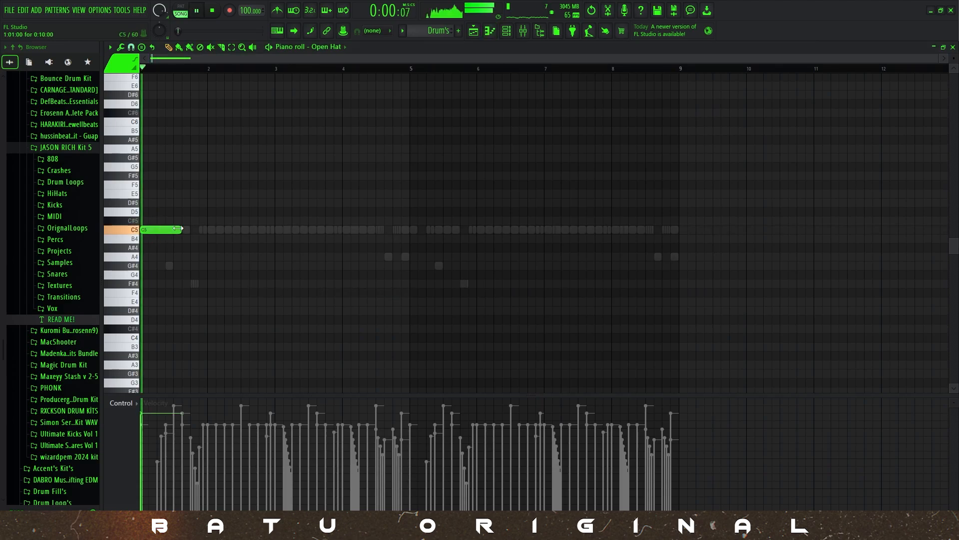
left_click_drag(178, 229, 172, 229)
scroll(161, 285, "up", 4)
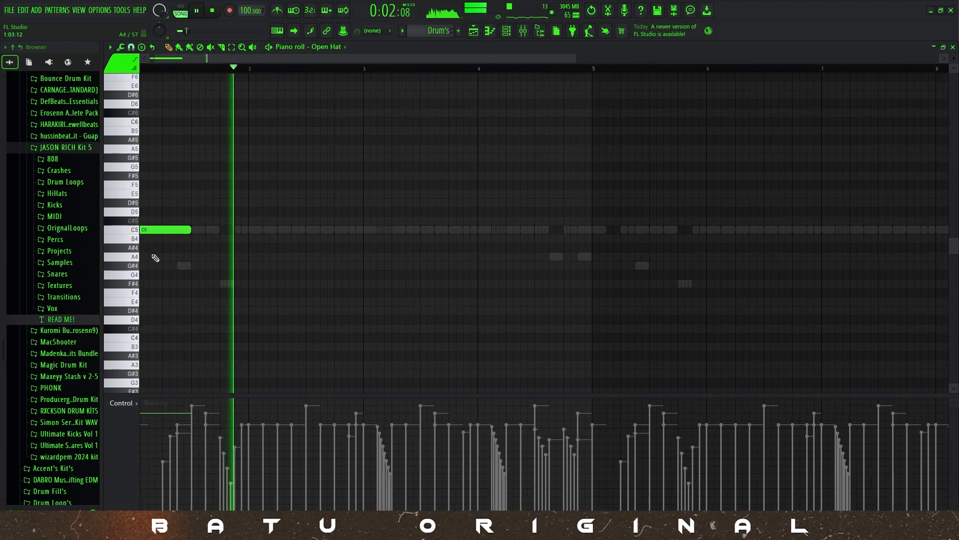
- Place matching eight-step C5 open hats at the start of bars 3, 5 and 7
left_click(393, 232)
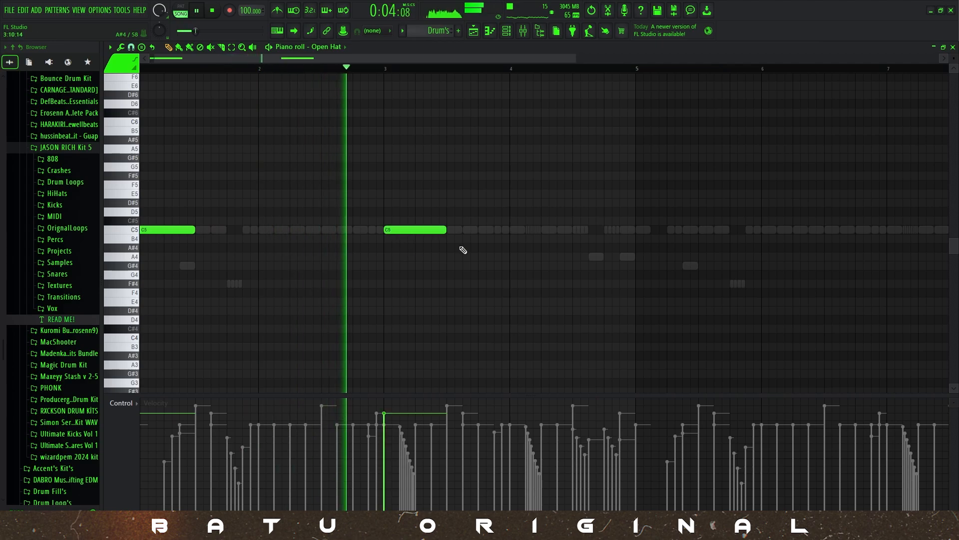
scroll(463, 250, "down", 4)
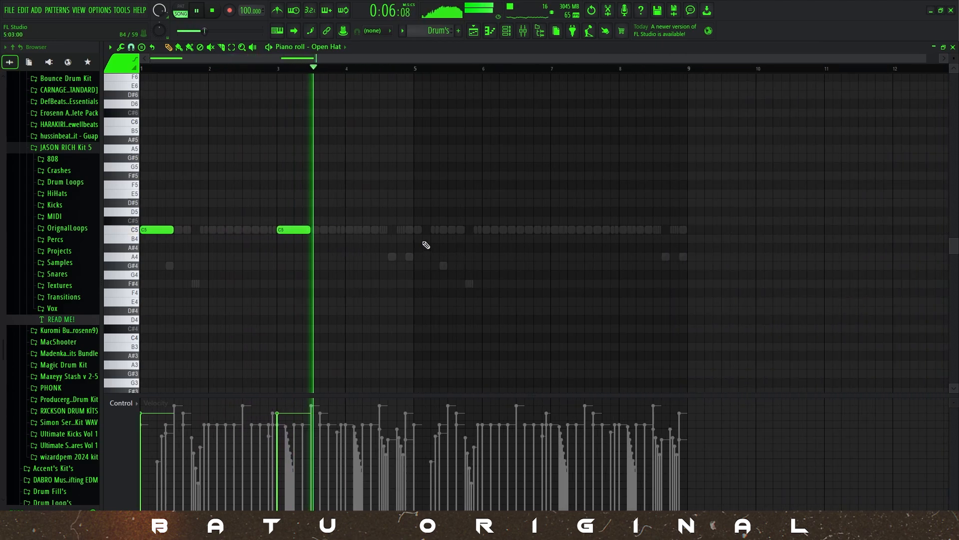
left_click(428, 230)
left_click(554, 231)
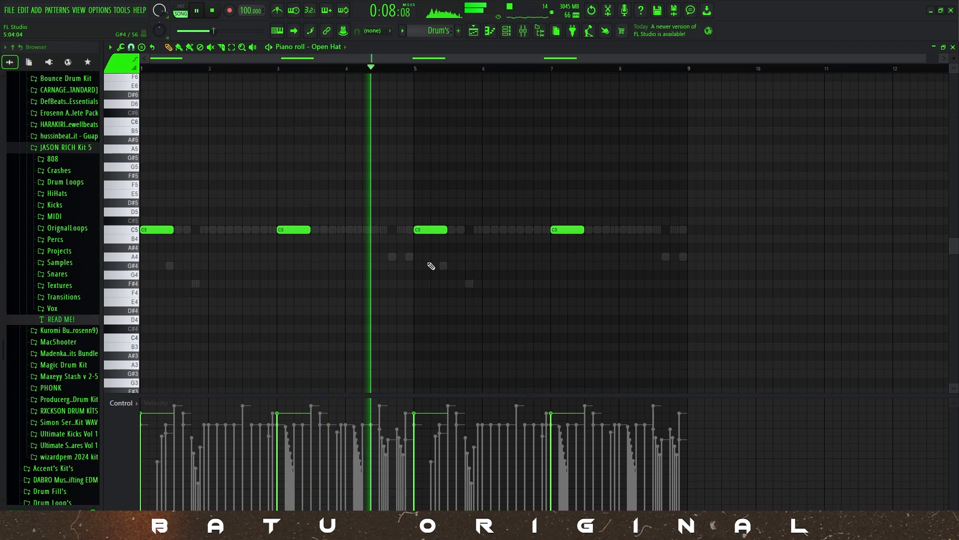
- Add a two-step A4 open hat at step 13 of bar 4 and enable the channel's volume envelope
left_click(406, 258)
left_click_drag(429, 260, 401, 262)
key("space")
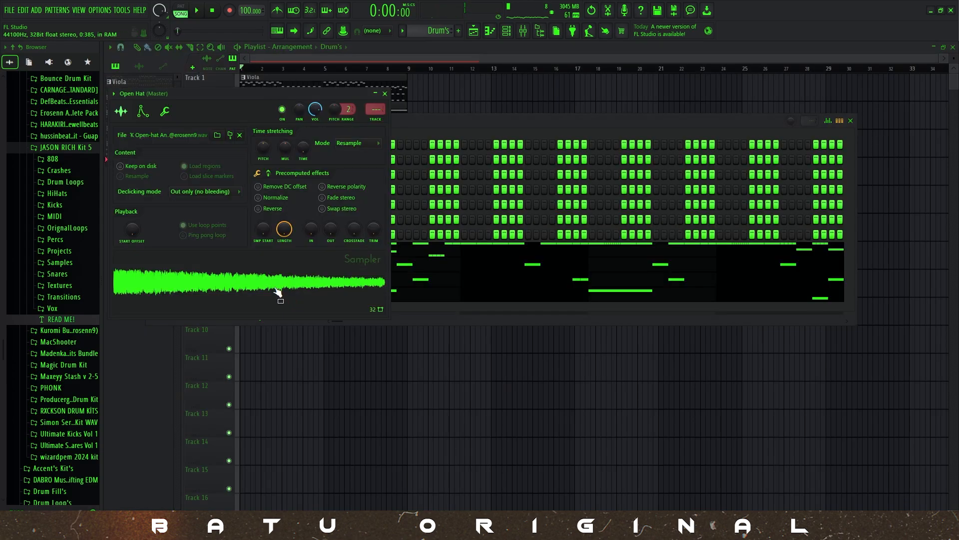
left_click(143, 112)
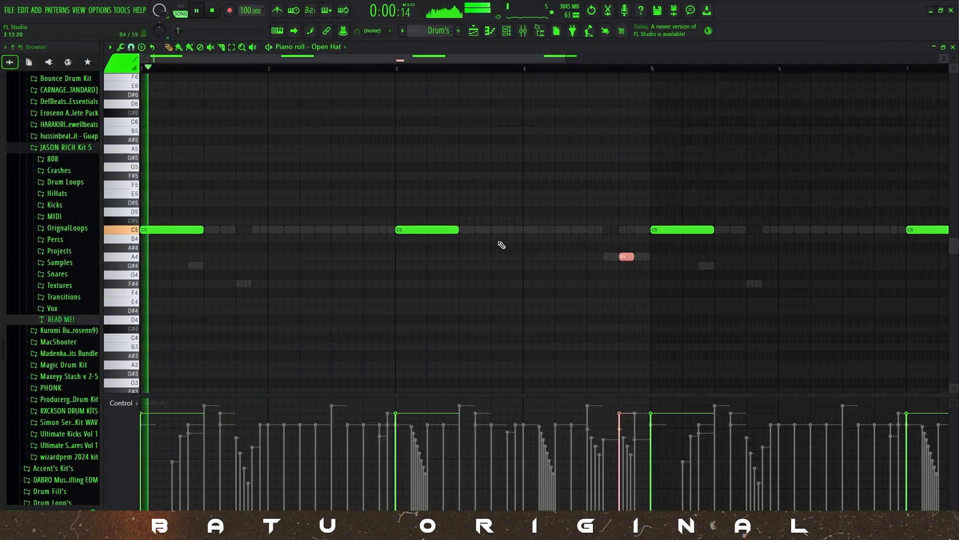
- Place one-step A5 open hats at steps 13 and 15 of bar 1, with reduced velocities and the second one lower
scroll(502, 245, "up", 4)
left_click(317, 148)
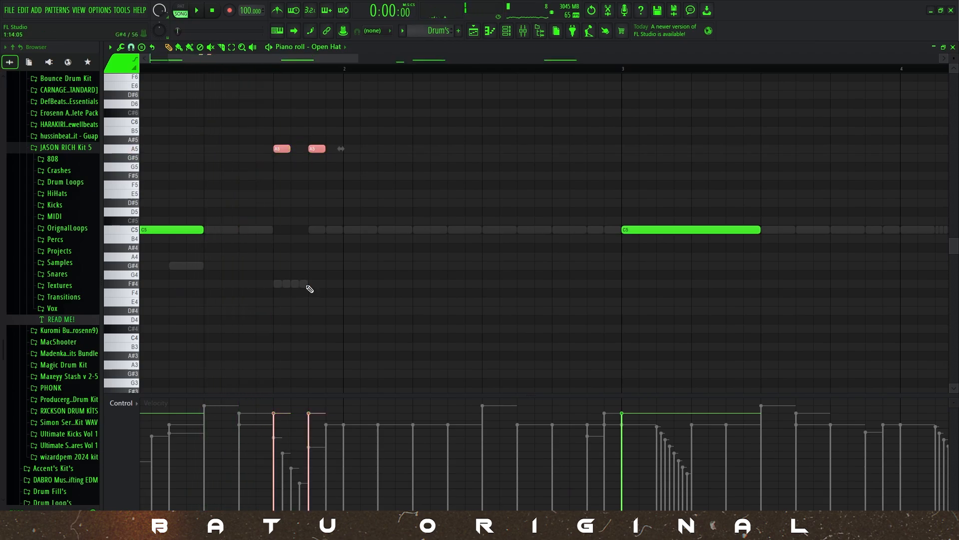
right_click(352, 302)
scroll(291, 287, "up", 3)
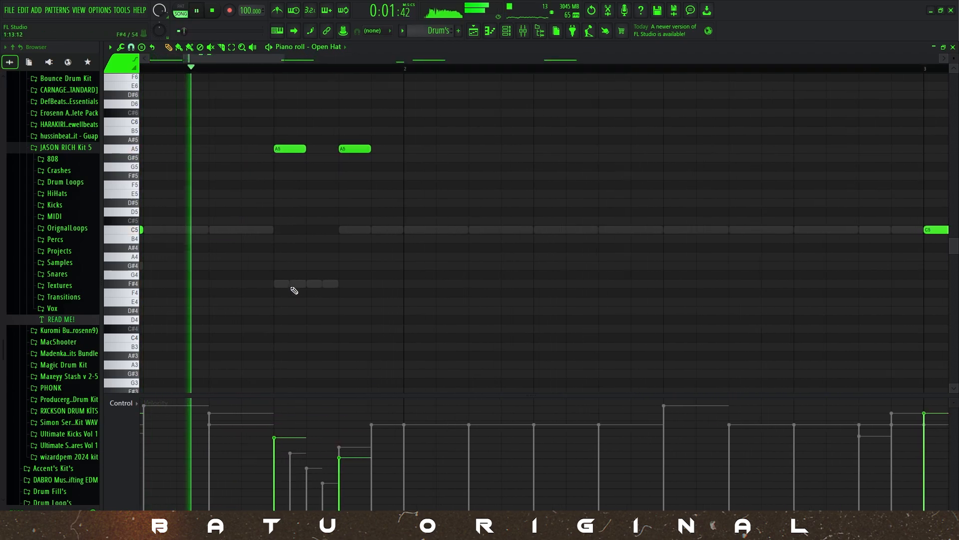
scroll(378, 244, "down", 3)
scroll(515, 226, "up", 3)
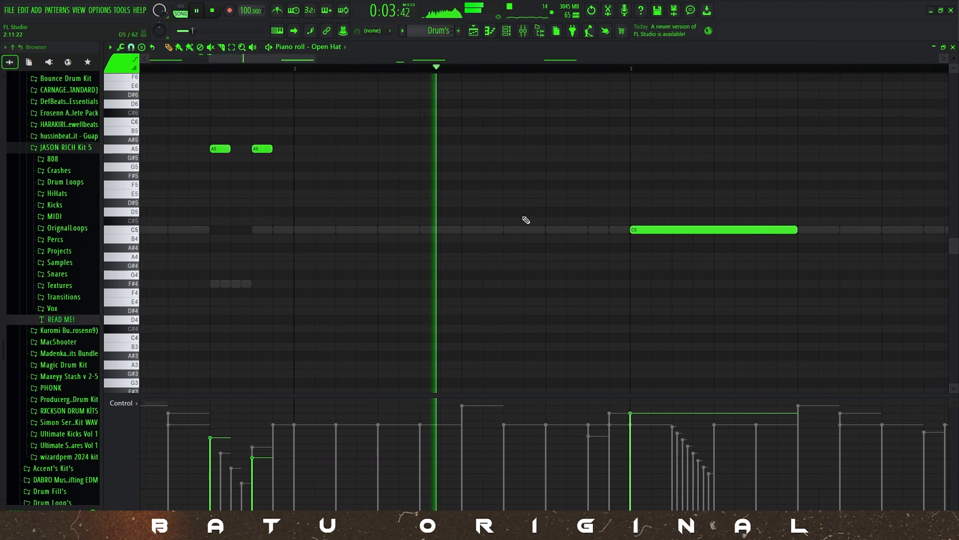
- Place half-step E5 open hats at steps 13 and 14 of bar 2, with a lower velocity on the second
key("space")
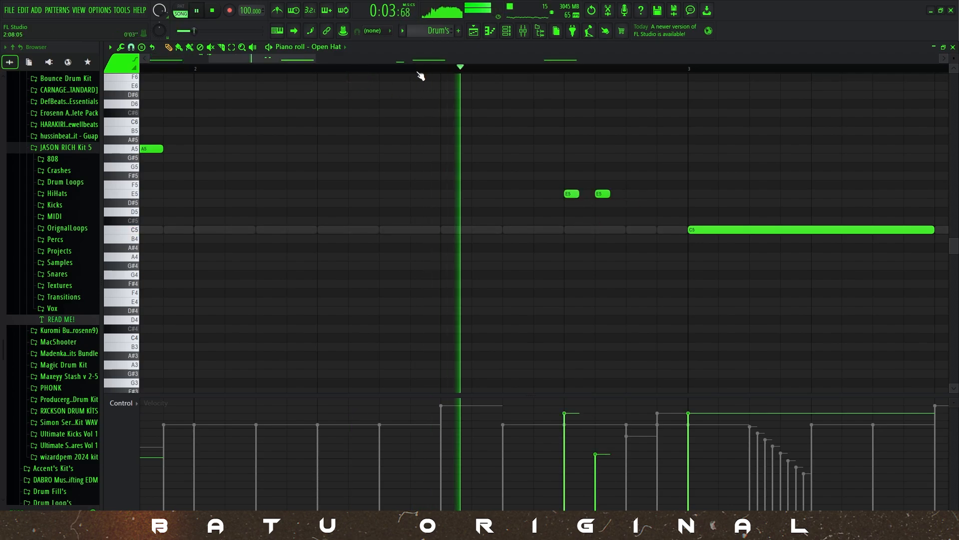
scroll(549, 156, "down", 2)
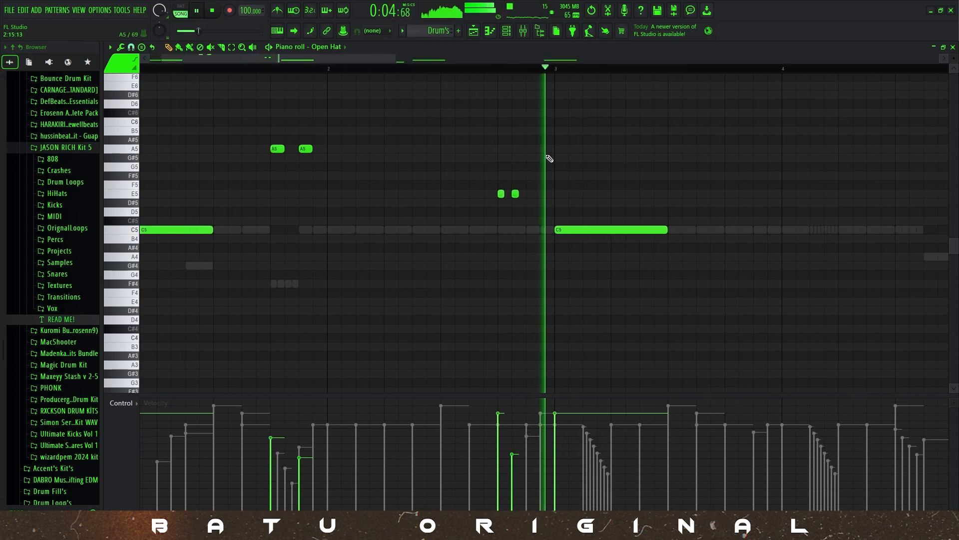
left_click(198, 71)
scroll(273, 175, "up", 3)
scroll(273, 174, "down", 4)
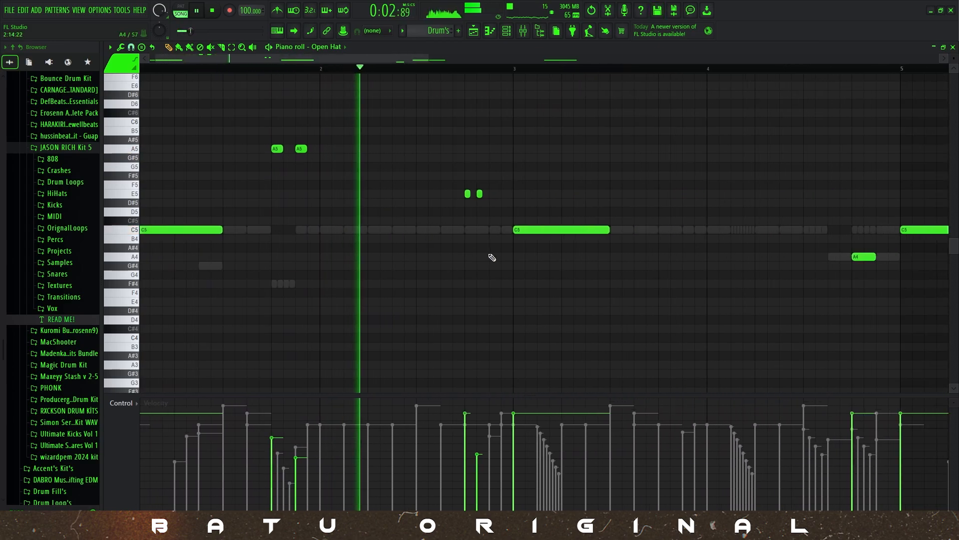
scroll(493, 257, "up", 3)
scroll(492, 258, "down", 3)
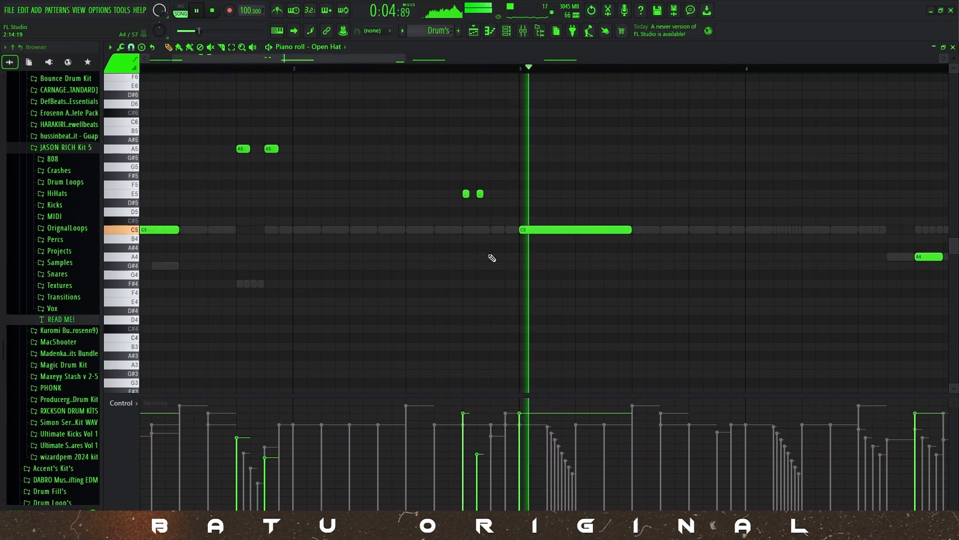
- Change the A4 open hat at step 13 of bar 4 to C5 and delete the long C5 notes in bars 5 and 7
left_click(721, 219)
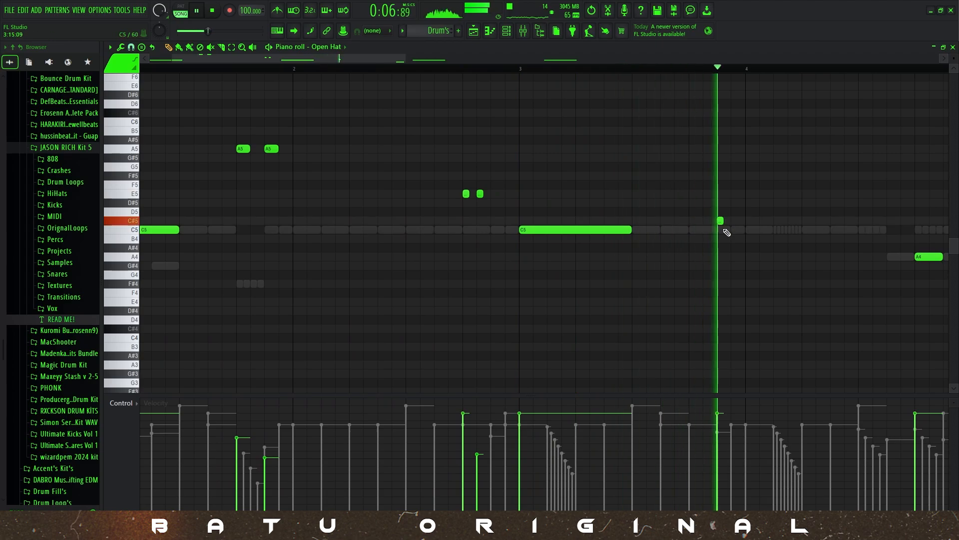
scroll(703, 240, "down", 2)
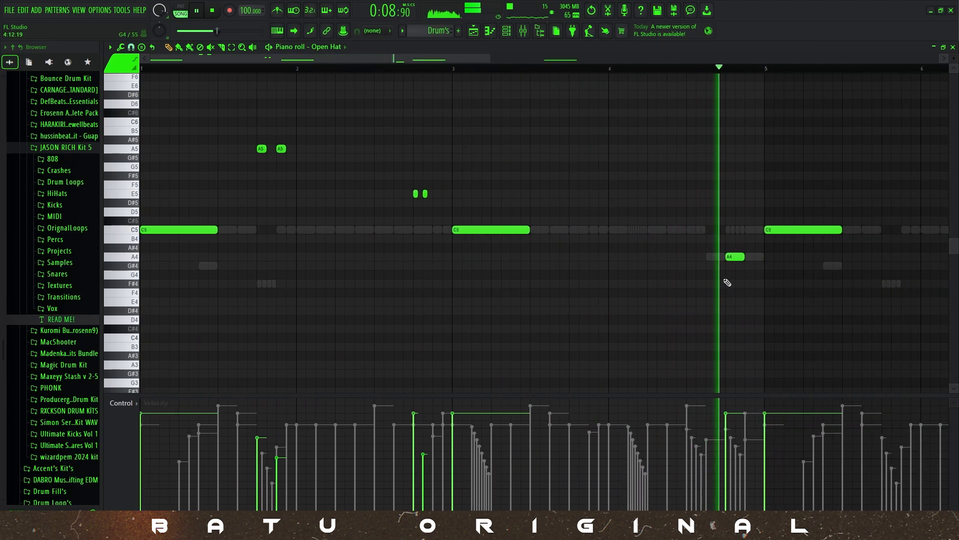
right_click(763, 231)
scroll(749, 225, "down", 3)
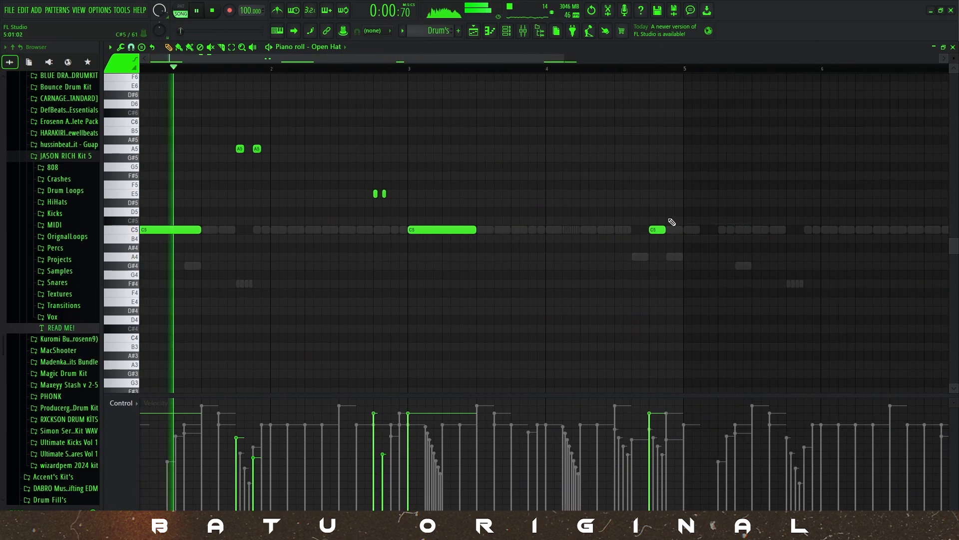
right_click(732, 229)
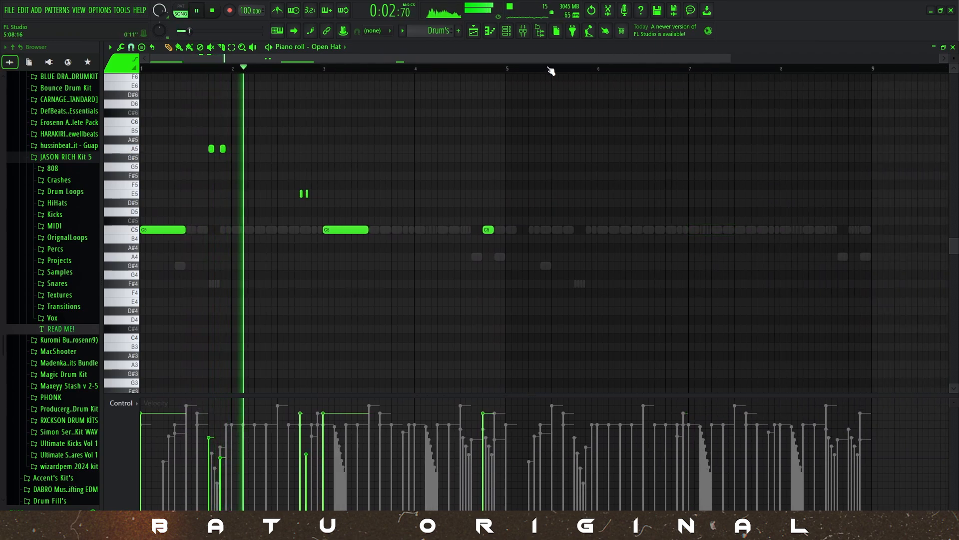
- Duplicate the open hats of bars 1 to 4 into bars 5 to 8, deselect them and close the Open Hat channel settings
key("ctrl+a")
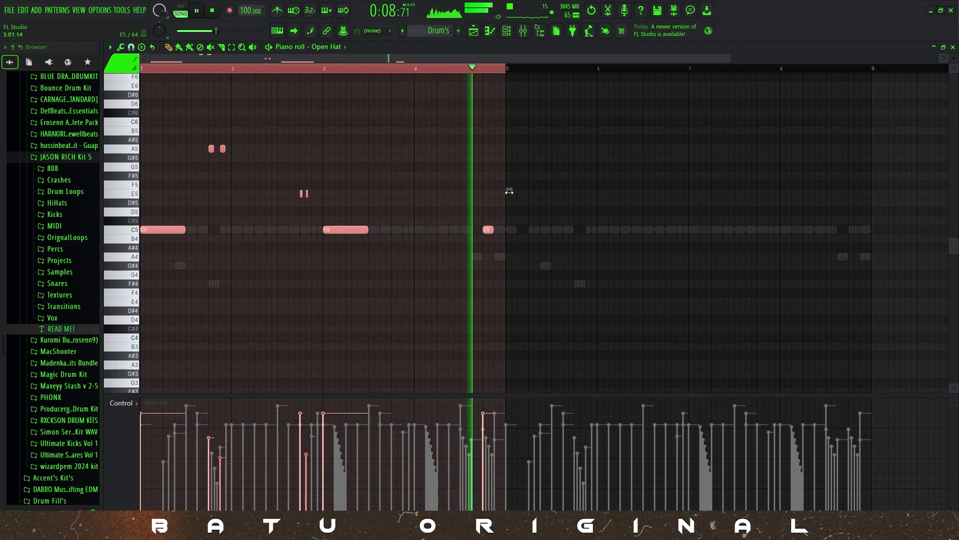
key("ctrl+b")
key("ctrl+d")
key("Escape")
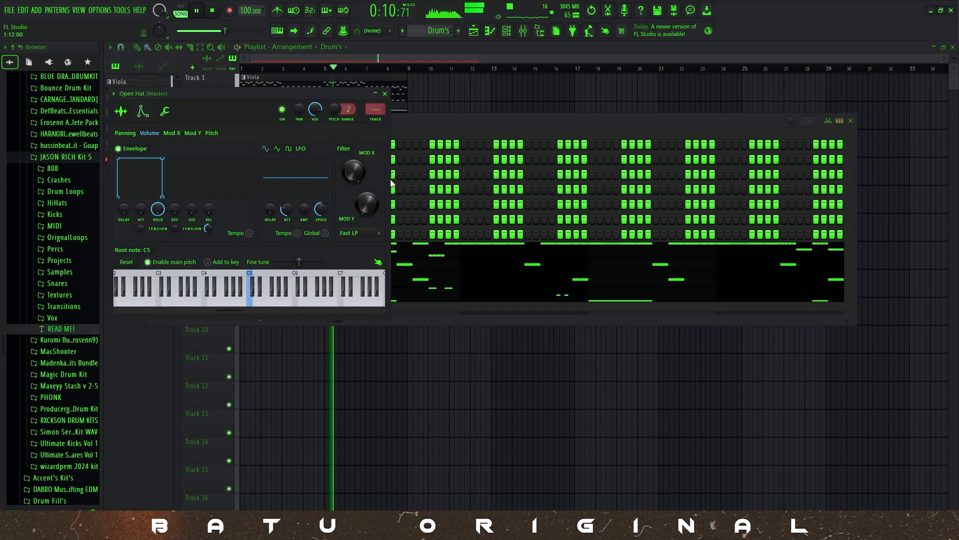
left_click(385, 94)
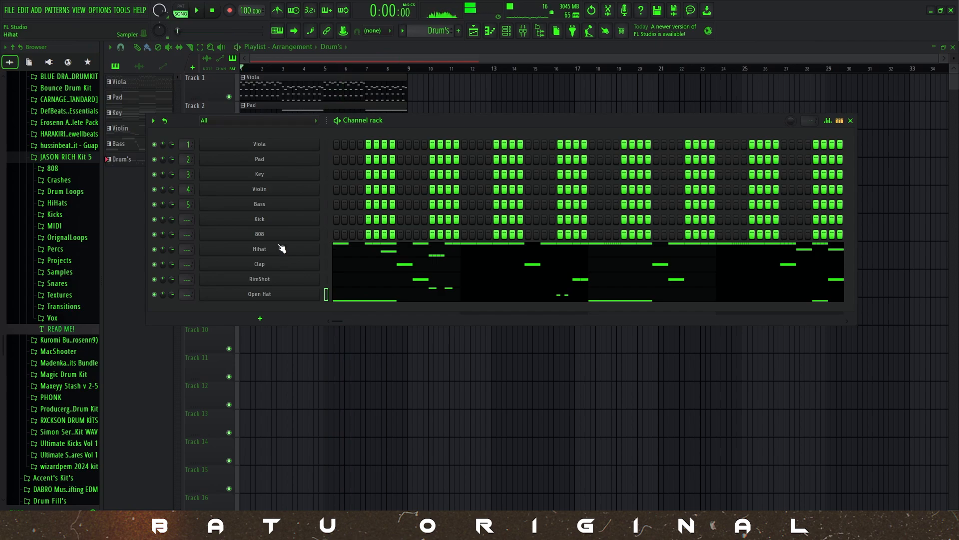
- Place a two-step C#5 note at the start of bar 1 in the 808 channel's piano roll
right_click(318, 233)
left_click(370, 234)
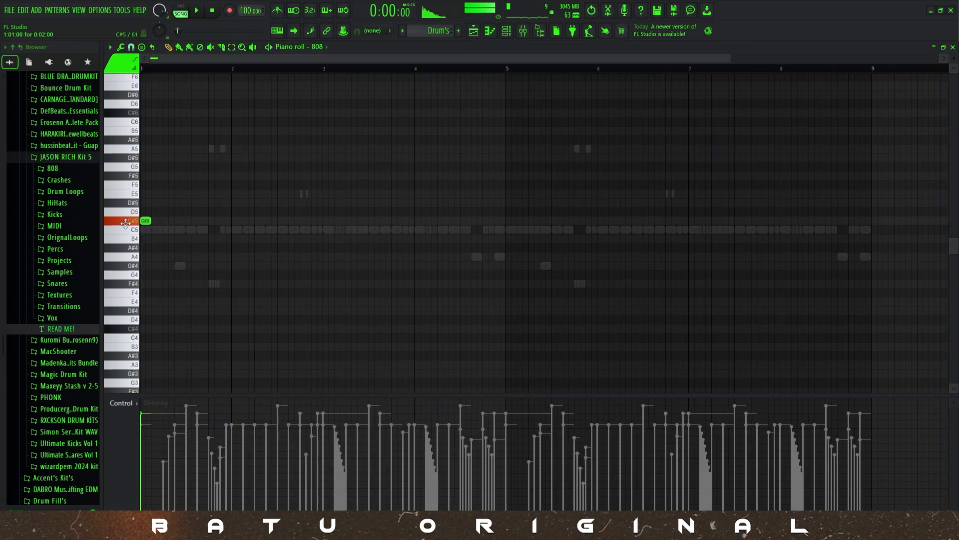
key("Escape")
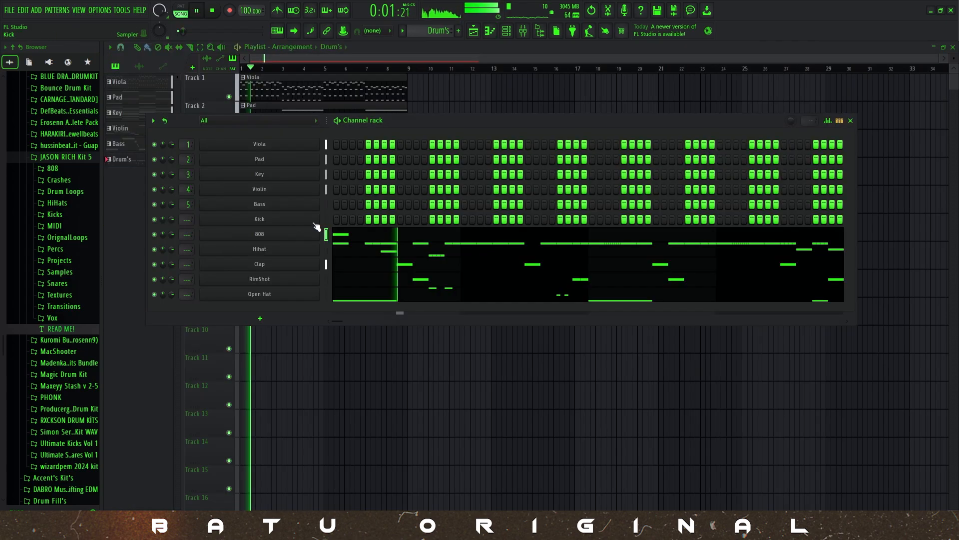
right_click(304, 233)
left_click(326, 298)
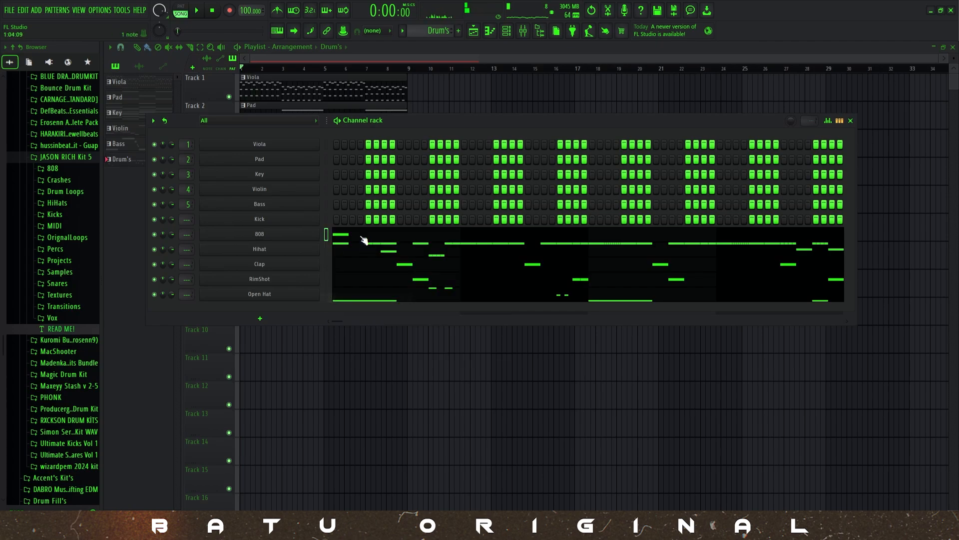
- Add two-step C#5 808 notes at steps 3, 9 and 15 of bar 2
scroll(148, 245, "up", 3)
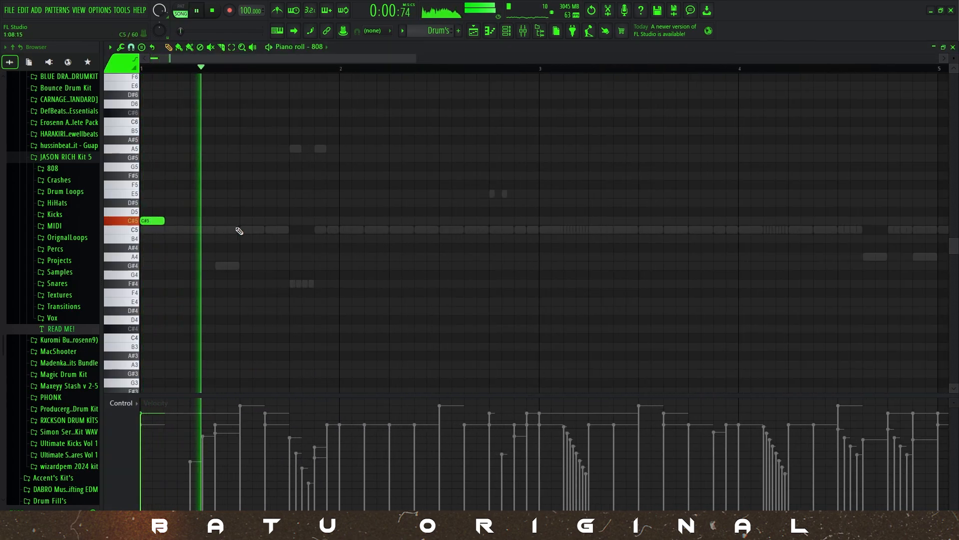
left_click(377, 222)
left_click(452, 221)
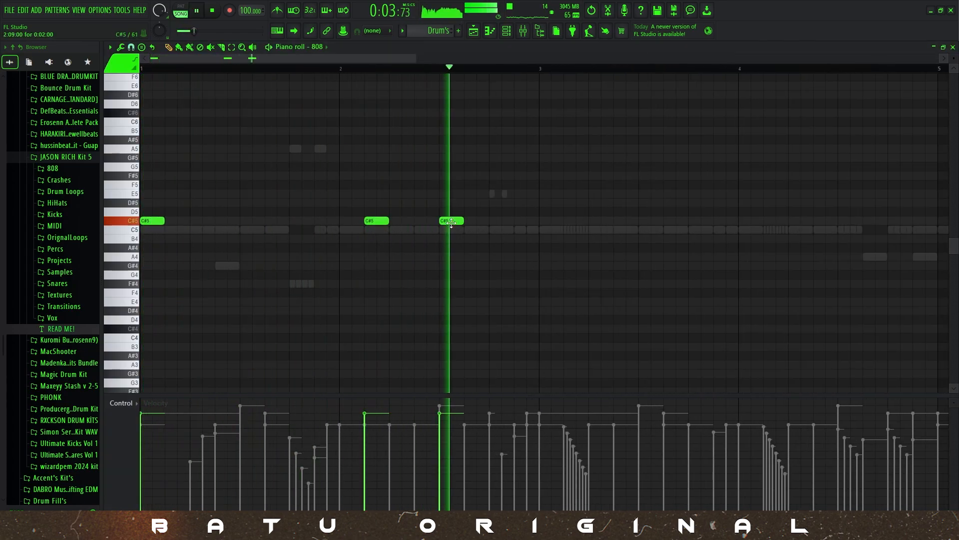
left_click(516, 221)
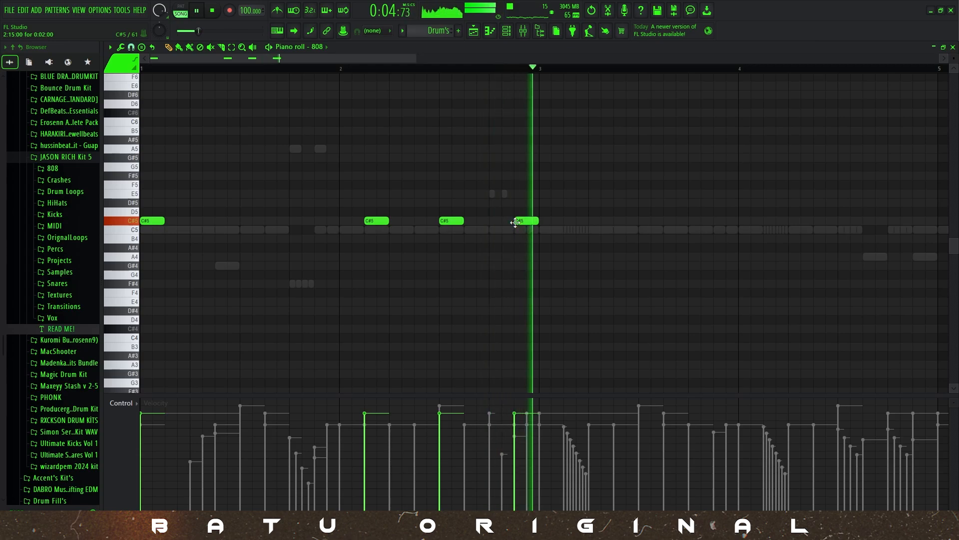
- Move the 808 note at step 3 of bar 2 to step 5 and replace the step 9 note with one at step 11
key("space")
left_click(399, 222)
right_click(452, 221)
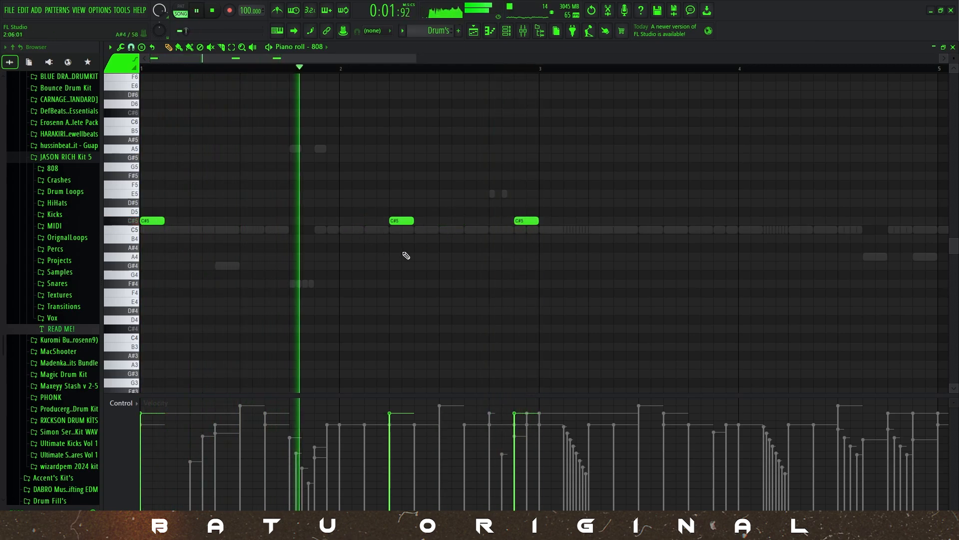
scroll(407, 256, "up", 1, "ctrl")
left_click(489, 221)
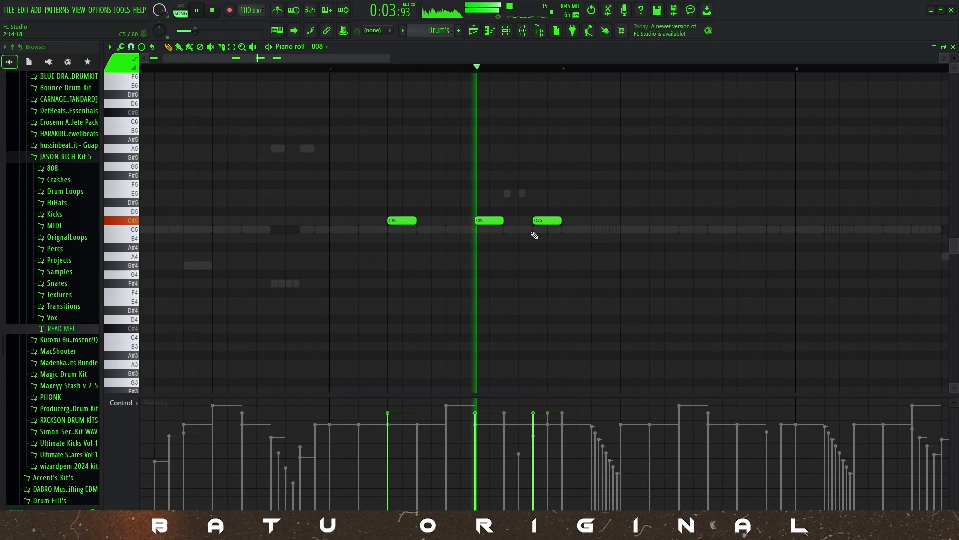
- Raise the 808 note at step 15 of bar 2 by one octave to C#6
left_click(540, 221, "ctrl")
key("ctrl+Up")
key("space")
left_click(451, 62)
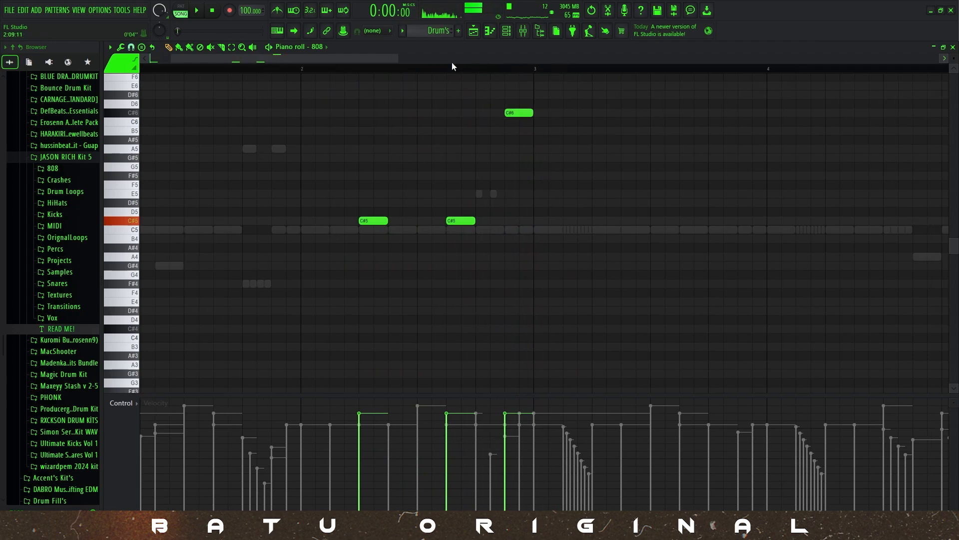
- Place a two-step A5 808 note at the start of bar 3
left_click(451, 68)
key("space")
scroll(454, 109, "down", 2, "ctrl")
key("space")
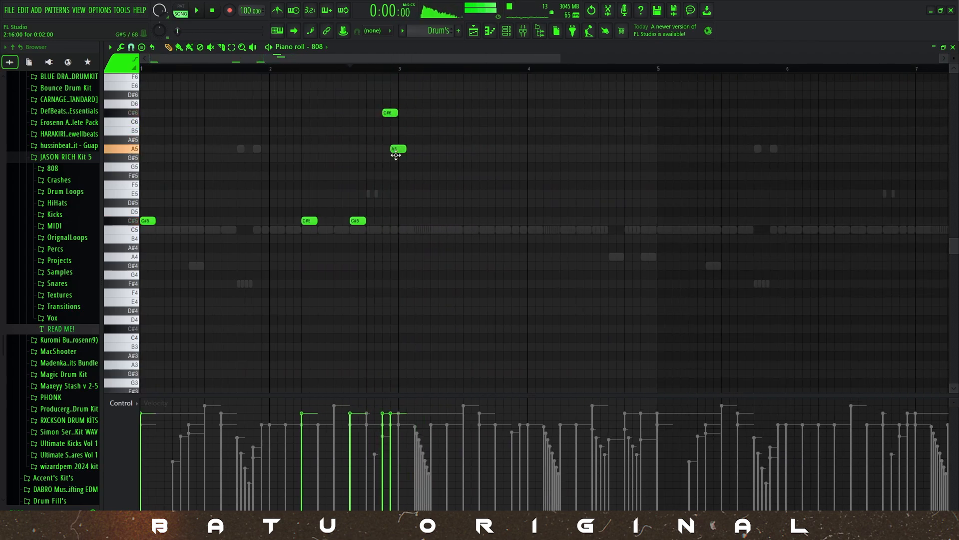
key("space")
scroll(405, 159, "up", 1)
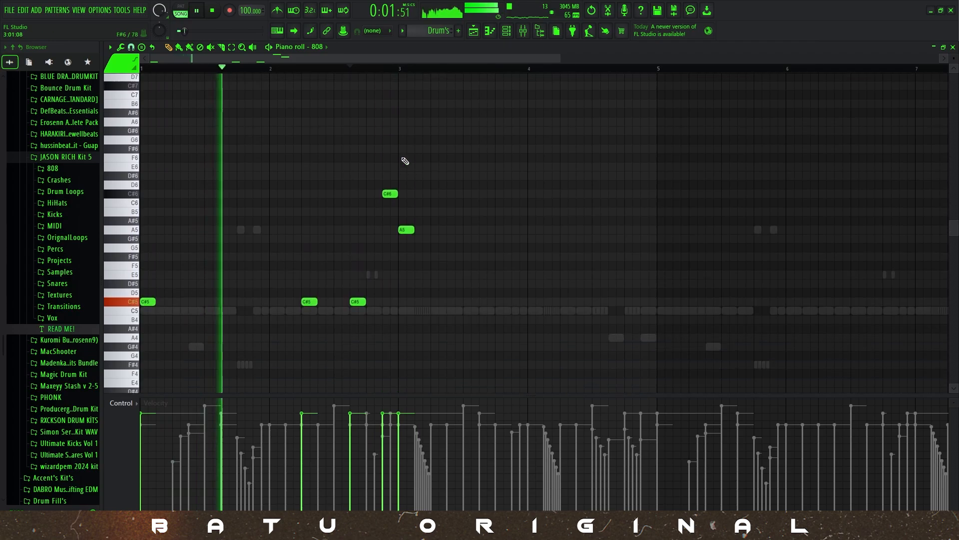
- Change the 808 note at the start of bar 3 to G#5 and the one at step 15 of bar 2 to A5
left_click_drag(404, 175, 403, 320)
key("space")
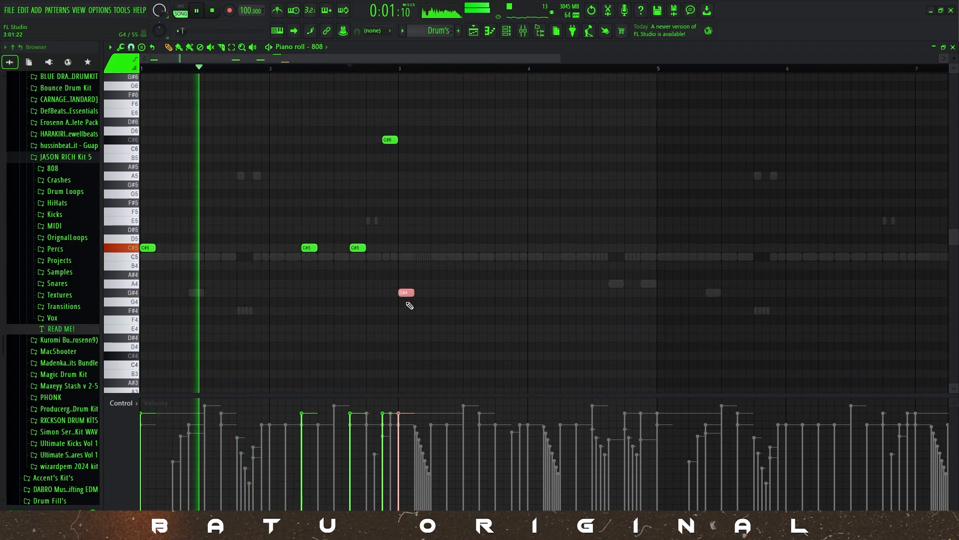
key("ctrl+Up")
key("space")
- Add a two-step G#5 808 note at step 15 of bar 3
scroll(375, 189, "up", 2)
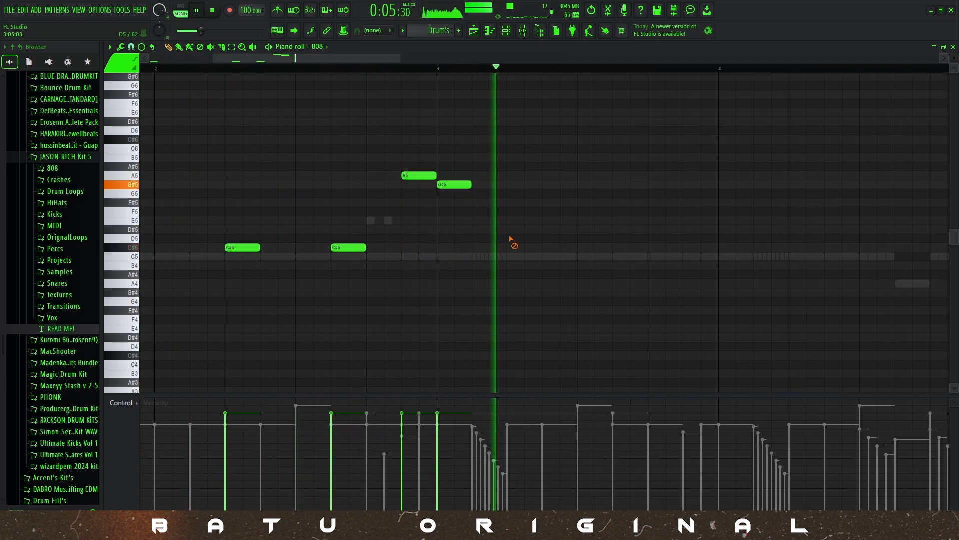
left_click(688, 184)
scroll(739, 205, "down", 1)
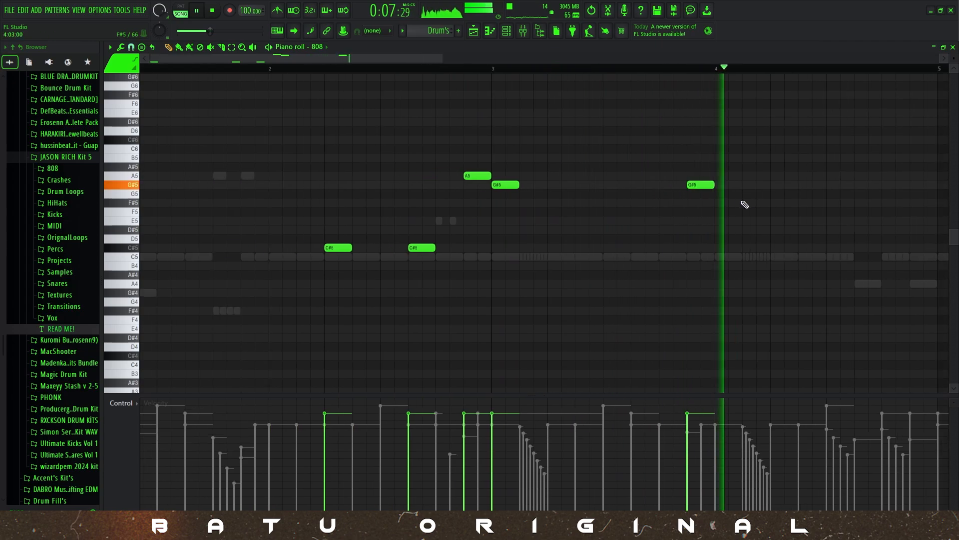
- Add two-step 808 notes in bar 4: G#5 at its start and F#5 at step 15
key("space")
scroll(317, 150, "down", 2)
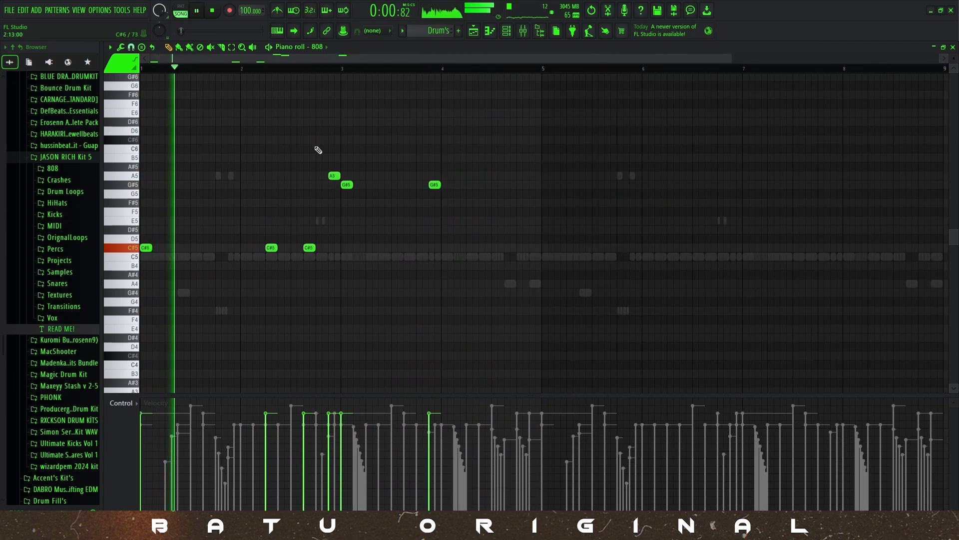
key("ctrl+s")
key("Escape")
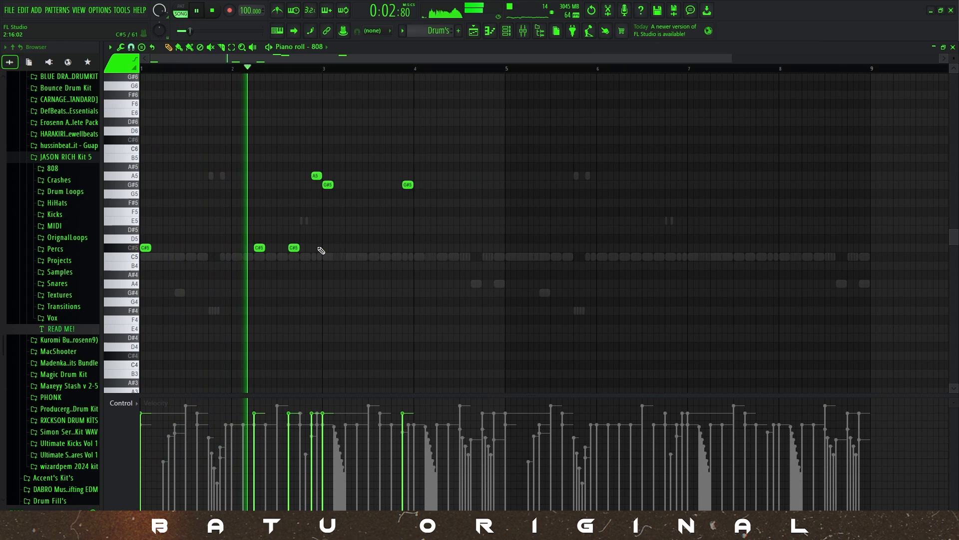
scroll(307, 253, "up", 4)
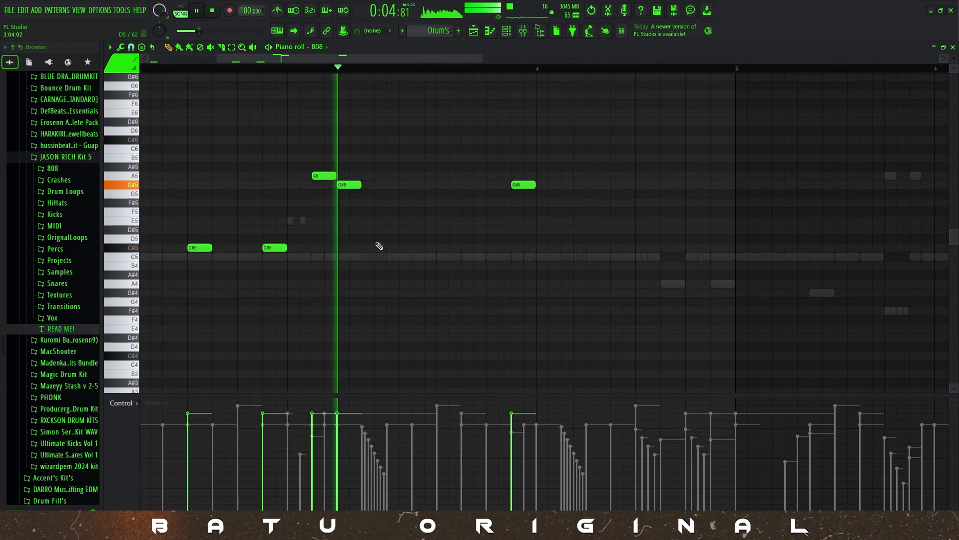
scroll(380, 247, "down", 2)
scroll(565, 231, "up", 1)
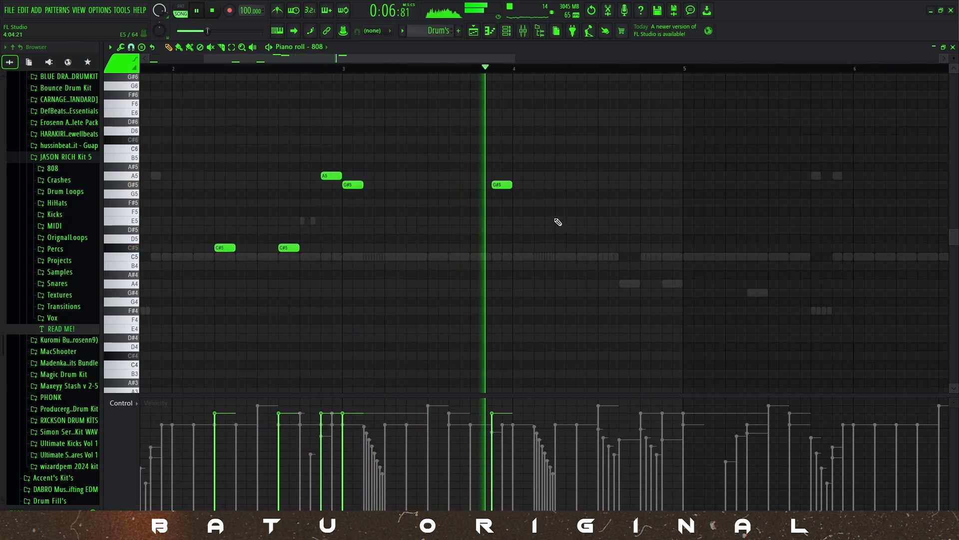
right_click(502, 185)
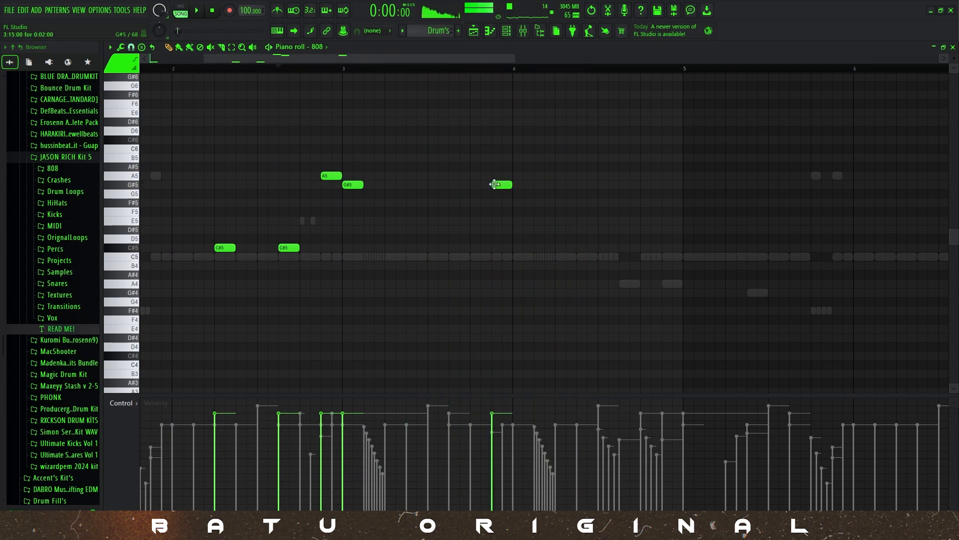
key("space")
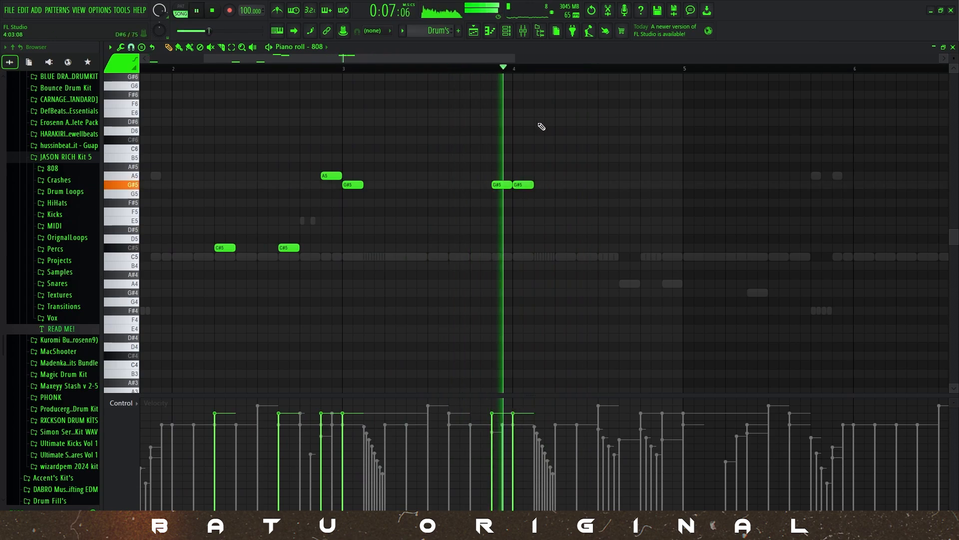
left_click(667, 203)
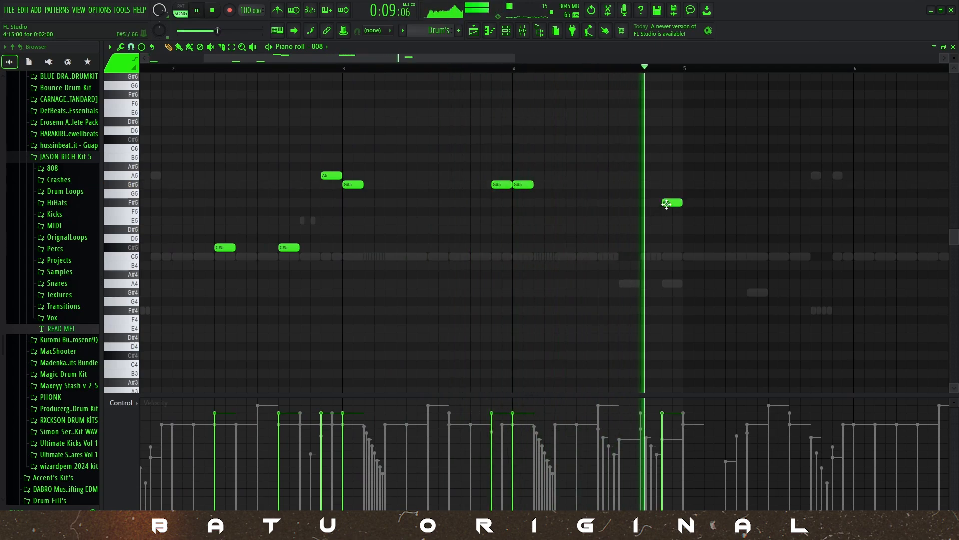
- Duplicate the whole four-bar 808 pattern into bars 5 to 8
scroll(622, 204, "down", 1)
key("space")
key("ctrl+a")
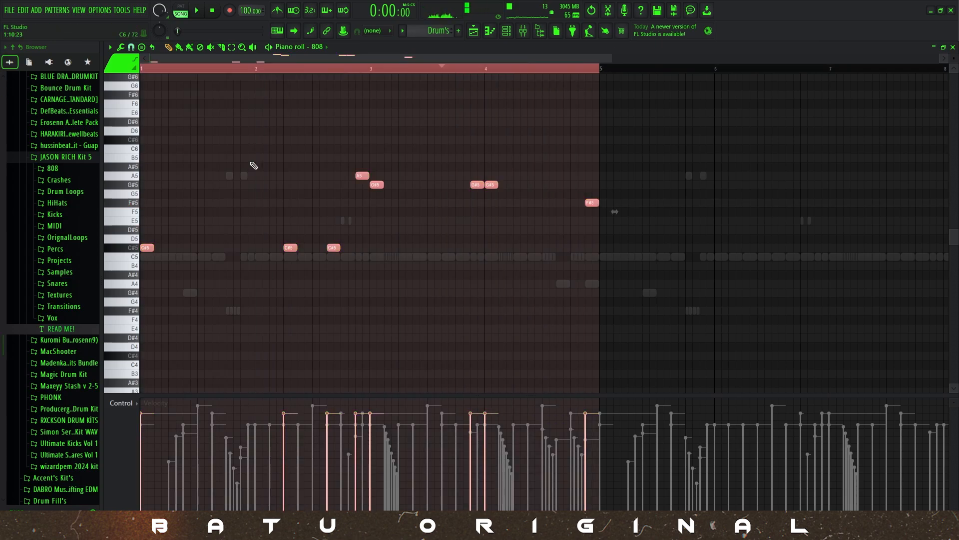
scroll(429, 182, "down", 2)
key("ctrl+b")
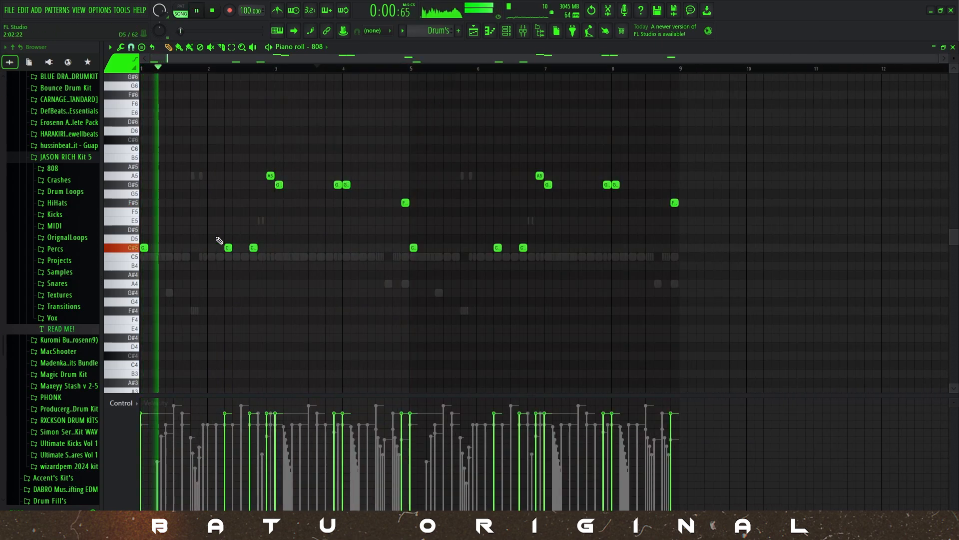
- Lower the 808 note at step 15 of bar 2 to C#5
scroll(219, 241, "up", 3)
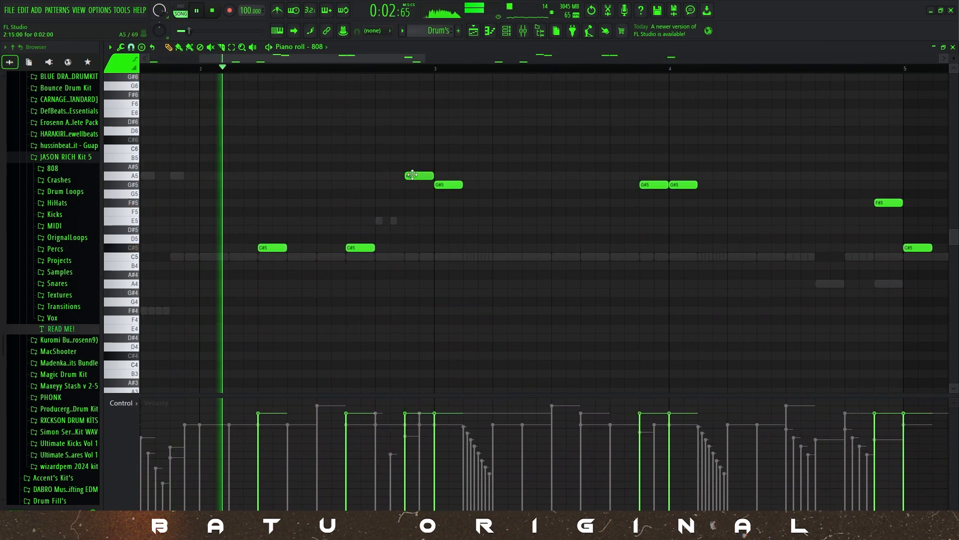
left_click_drag(412, 175, 413, 249)
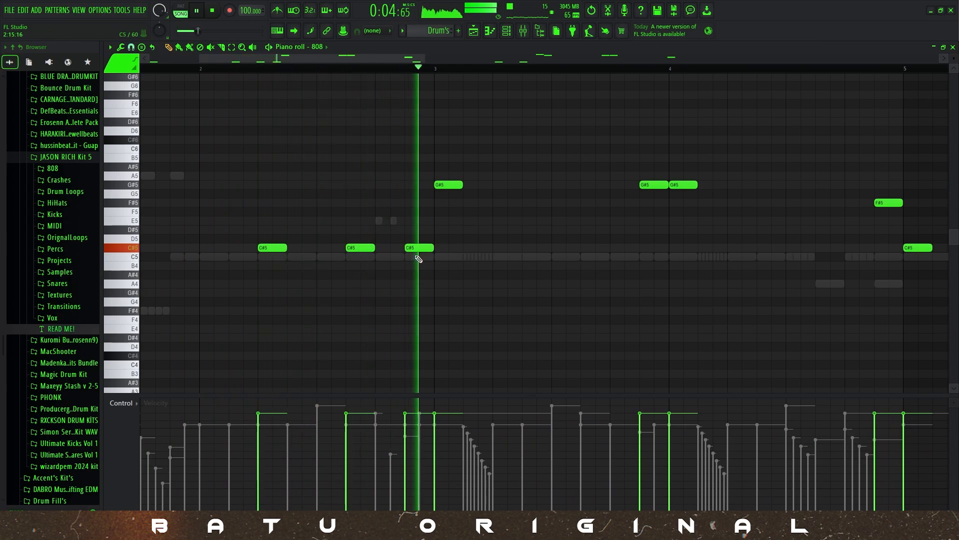
scroll(418, 252, "up", 2)
scroll(421, 250, "down", 3)
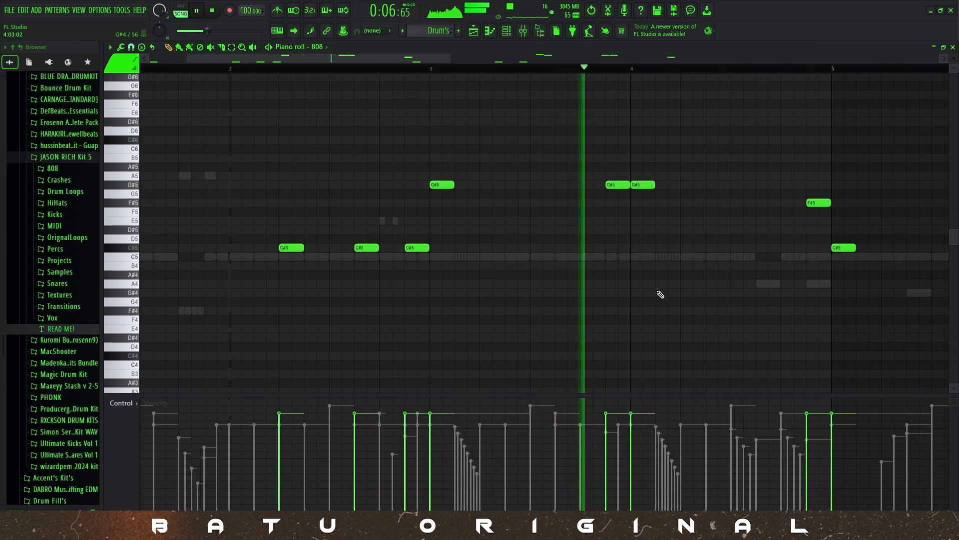
scroll(660, 263, "down", 3)
scroll(618, 216, "up", 3)
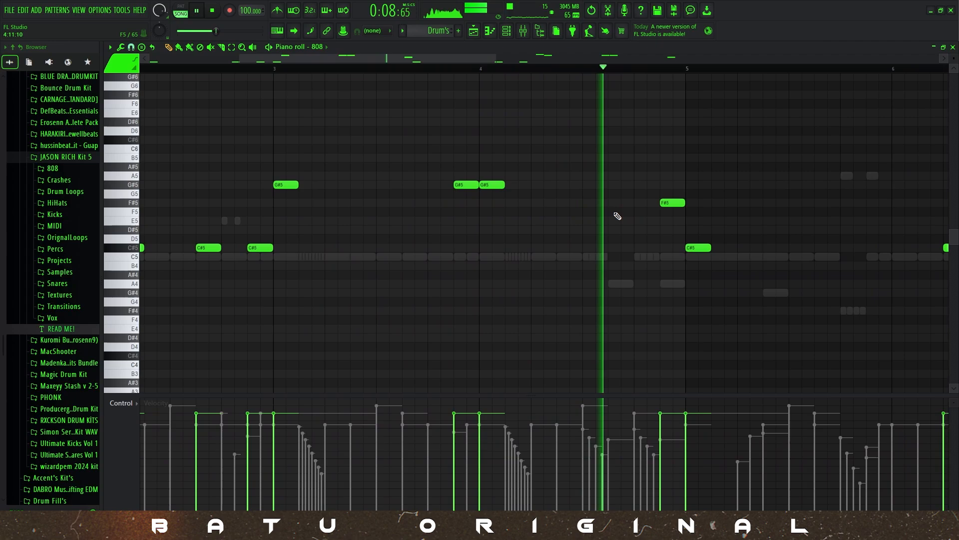
- Change the 808 note at step 15 of bar 4 to E5 and play the pattern
scroll(617, 215, "down", 2)
key("space")
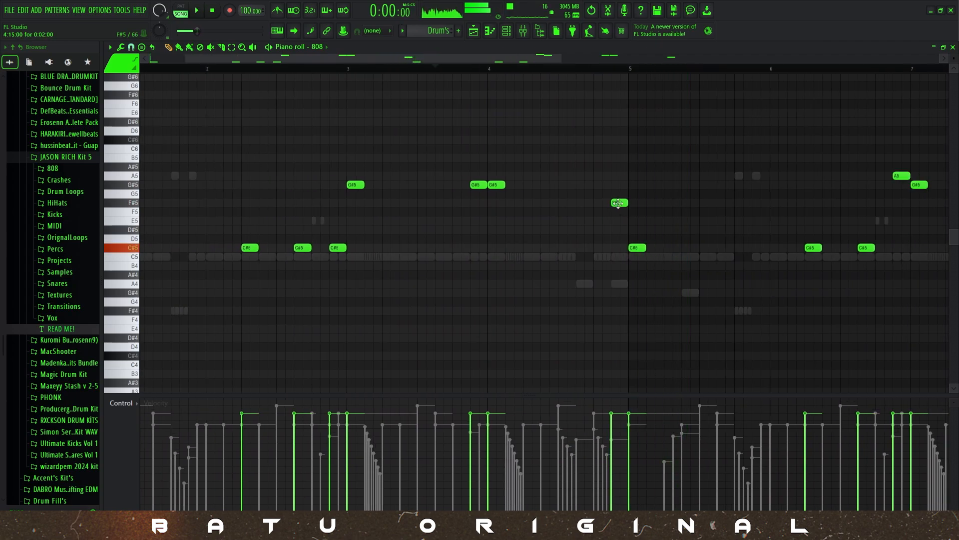
key("space")
scroll(170, 258, "up", 2)
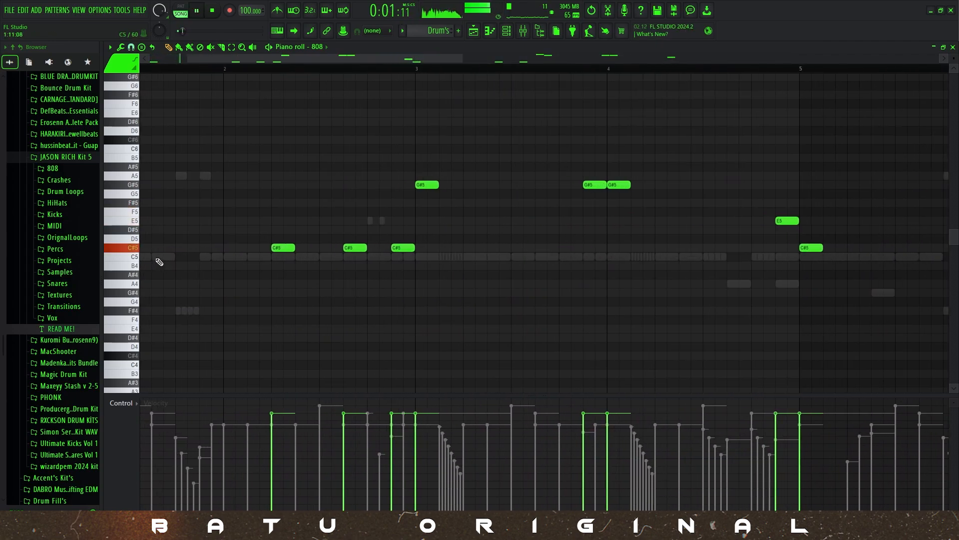
scroll(188, 251, "down", 3)
scroll(186, 251, "up", 2)
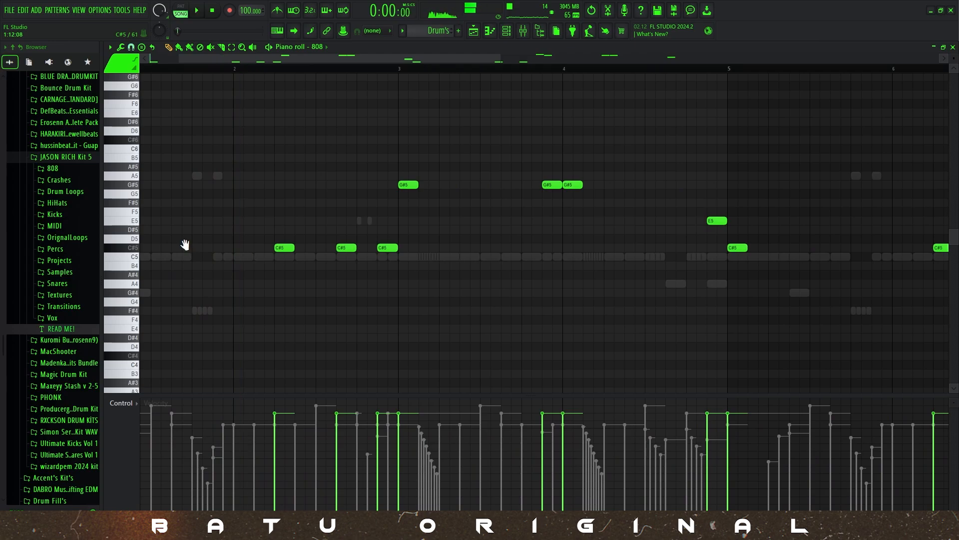
- Add a four-step G#5 808 note at the start of bar 2 and a short C#5 slide note at step 3
key("space")
left_click(289, 182)
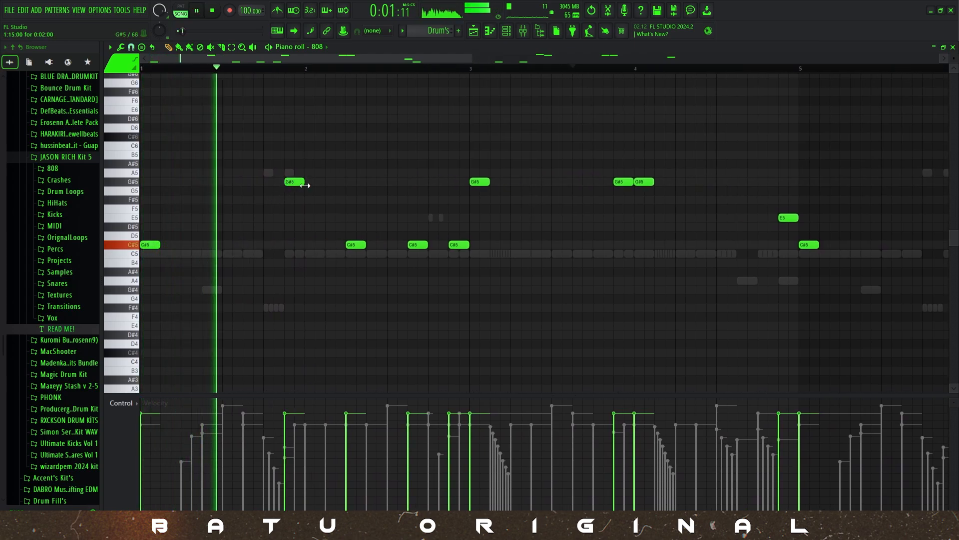
left_click_drag(302, 182, 383, 182)
scroll(288, 186, "up", 2)
key("space")
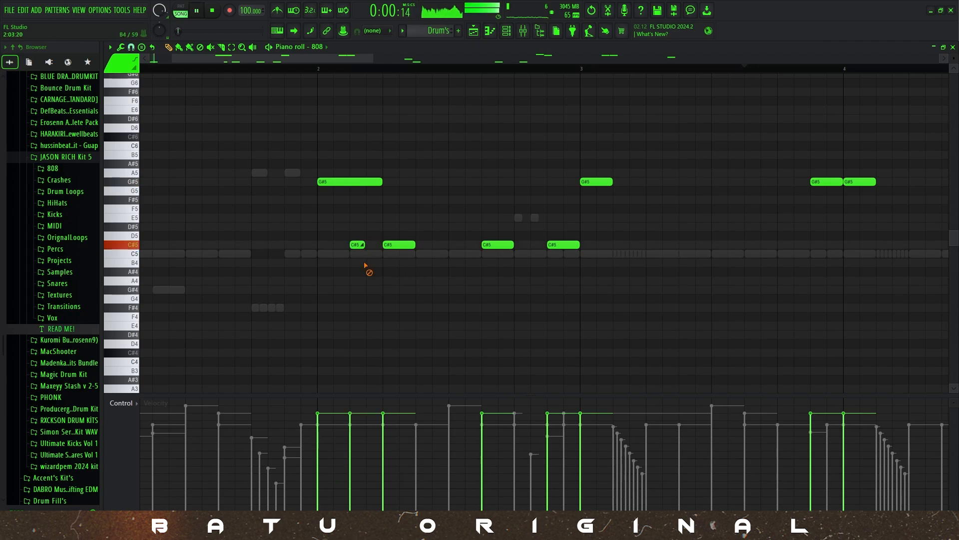
- Shorten the C#5 slide note at step 3 of bar 2 to about a fifth of a step and play the slide
scroll(365, 265, "up", 6, "ctrl")
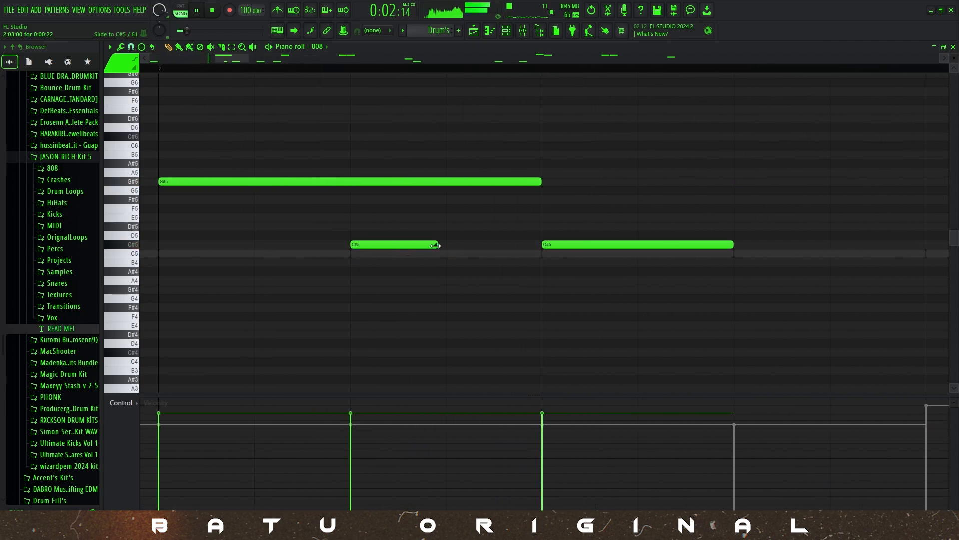
left_click_drag(435, 246, 444, 247)
scroll(440, 259, "down", 3, "ctrl")
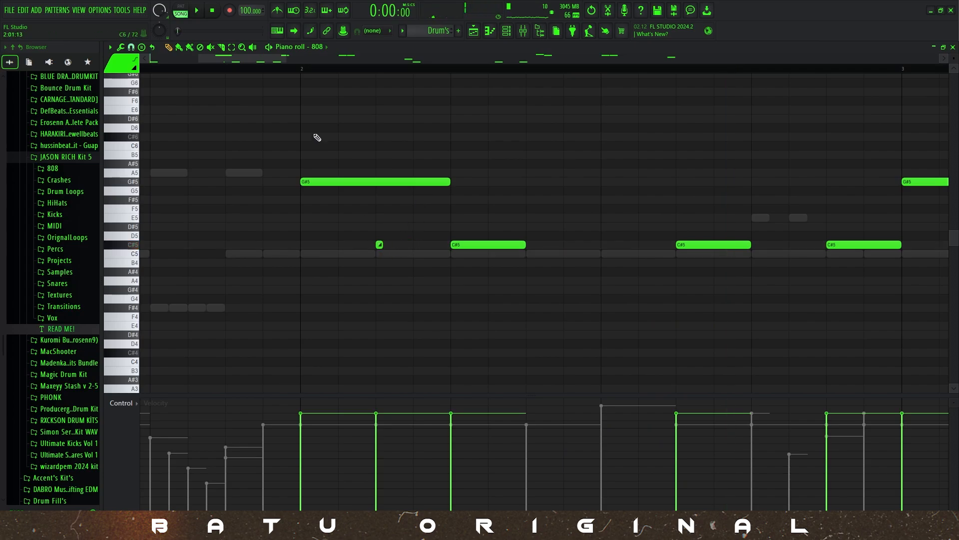
key("space")
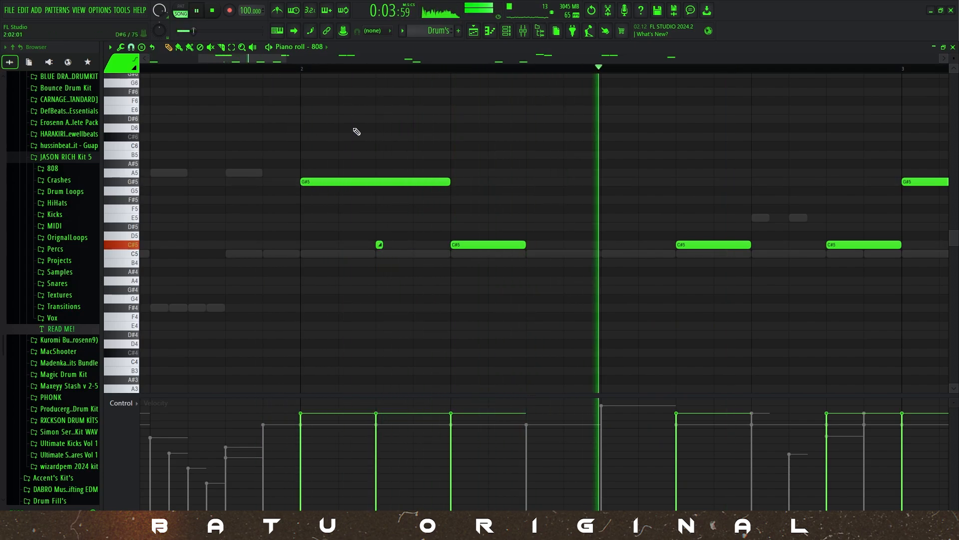
key("space")
scroll(473, 245, "down", 2, "ctrl")
key("space")
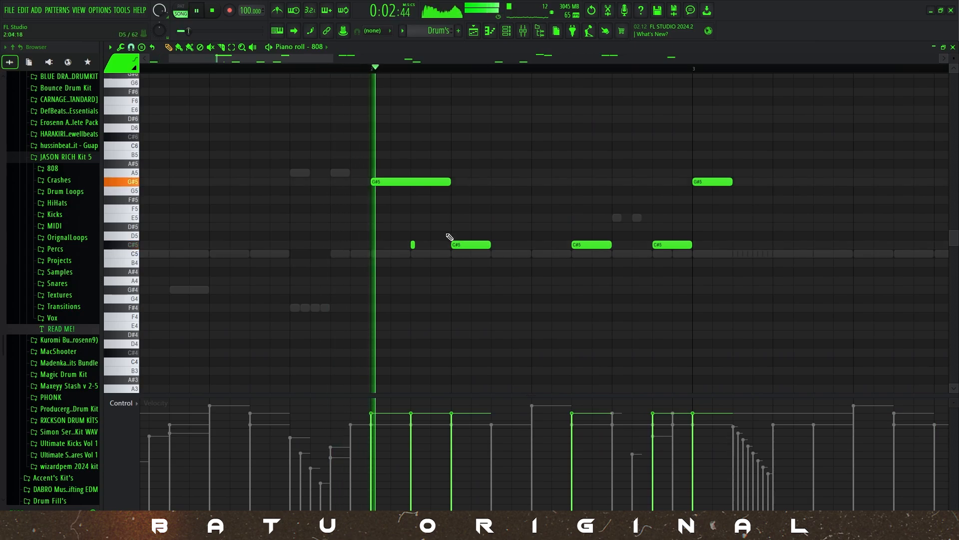
- In bar 2, move the C#5 808 note at step 5 to step 7 and delete the one at step 11
right_click(467, 244)
left_click(534, 244)
key("space")
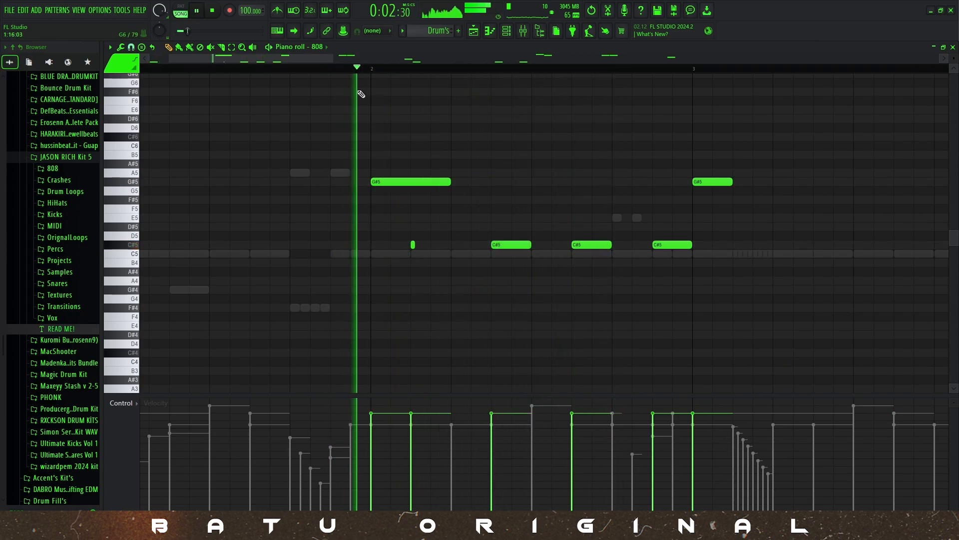
right_click(602, 245)
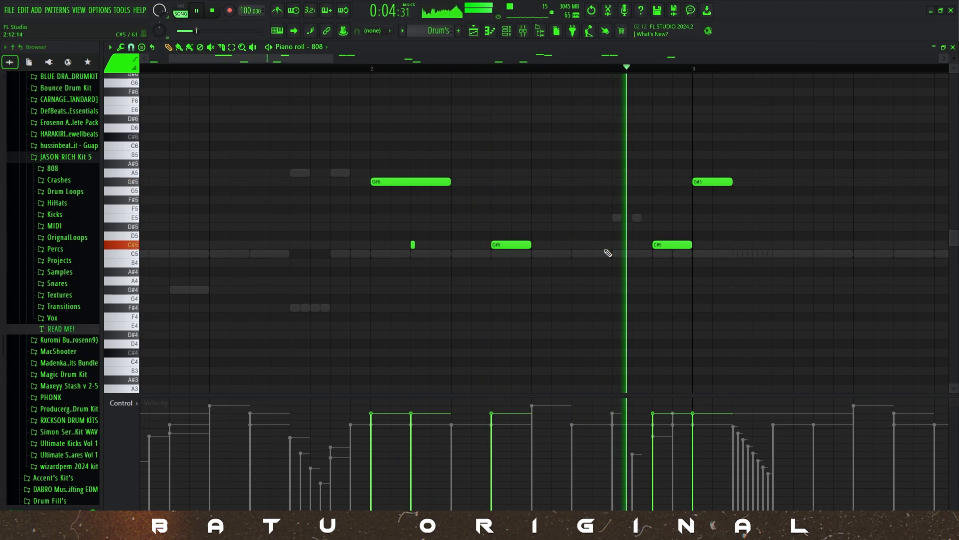
scroll(604, 250, "down", 3, "ctrl")
scroll(482, 243, "up", 4, "ctrl")
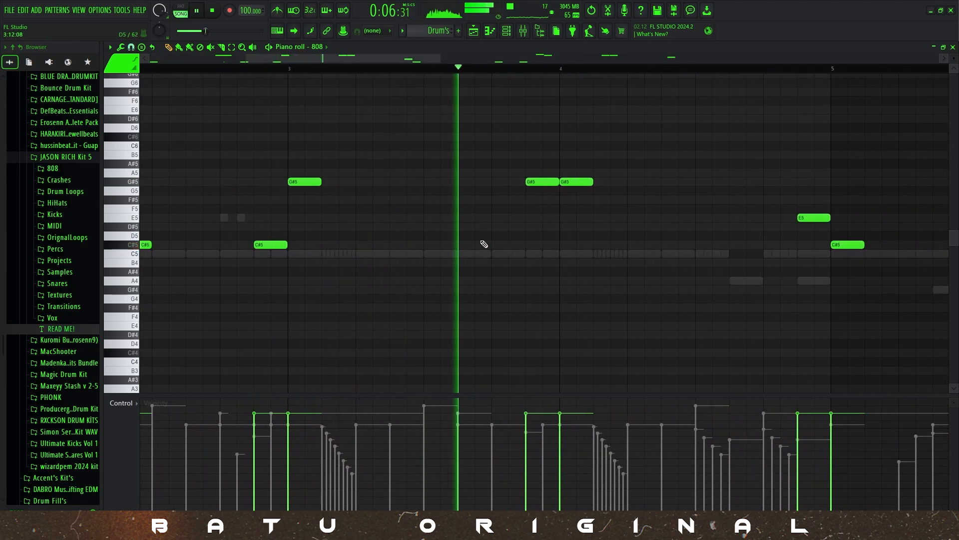
scroll(797, 232, "down", 3, "ctrl")
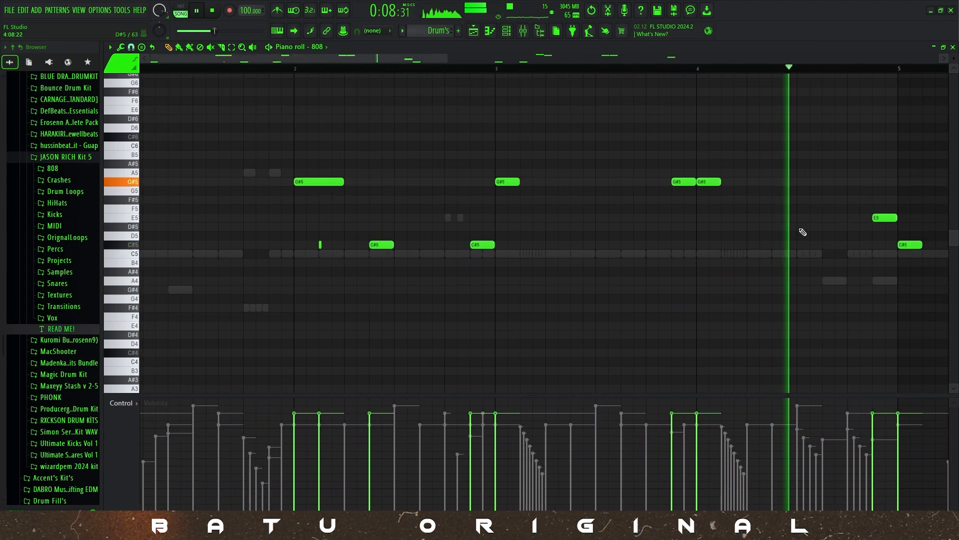
- Replace the 808 notes in bars 5 to 8 with a duplicate of the first four bars
scroll(803, 232, "down", 3, "ctrl")
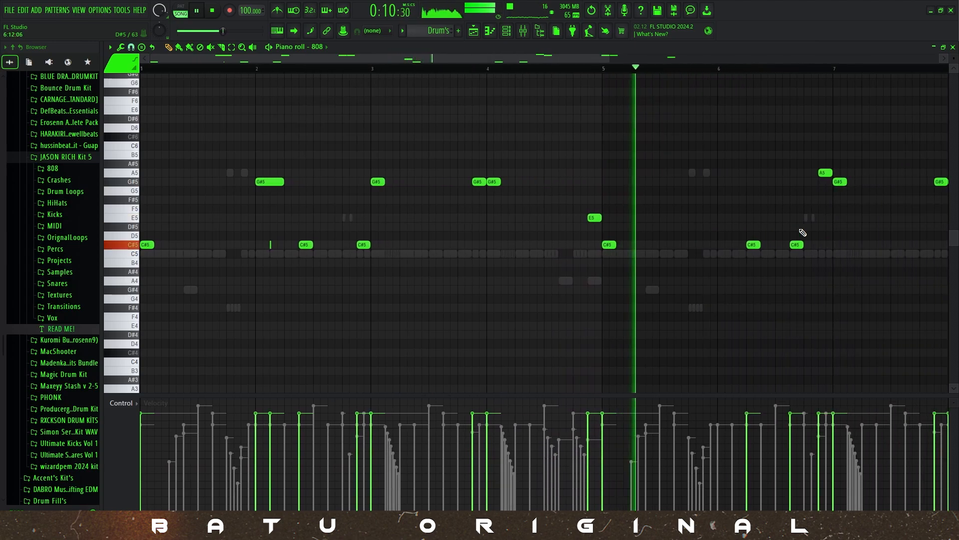
scroll(803, 245, "down", 1, "ctrl")
left_click_drag(851, 264, 471, 121, "ctrl")
key("Delete")
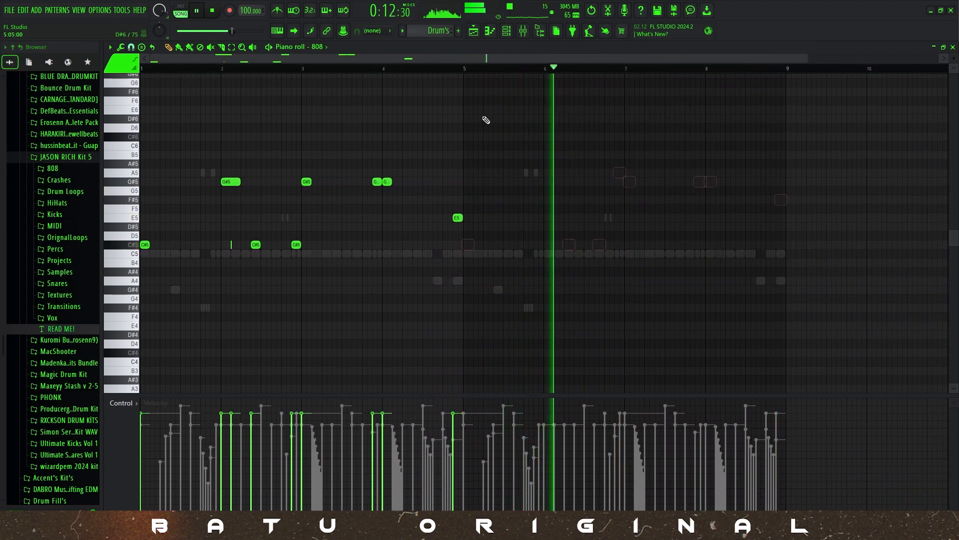
key("ctrl+b")
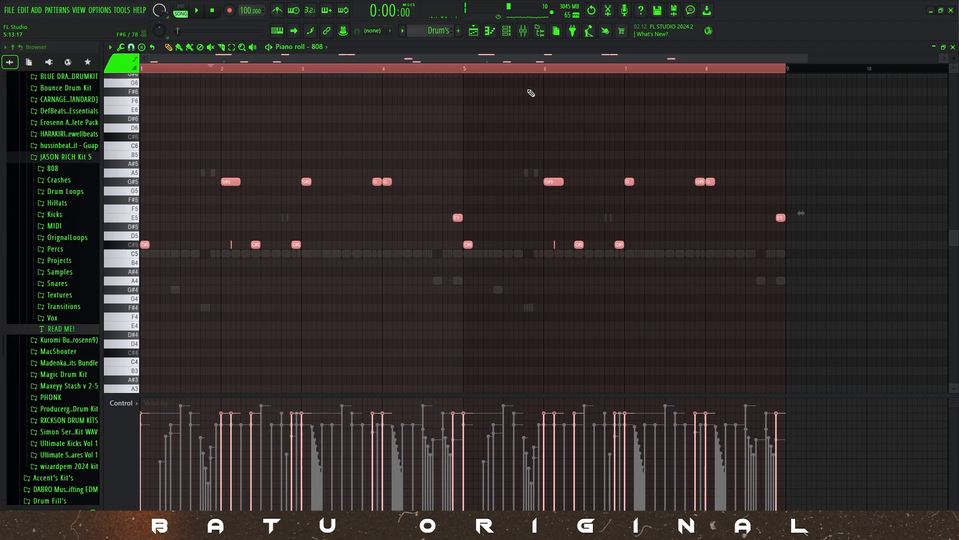
- Apply legato to all 808 notes and shorten the G#5 note at the start of bar 4 to ten steps
key("ctrl+l")
key("ctrl+d")
scroll(413, 170, "up", 3, "ctrl")
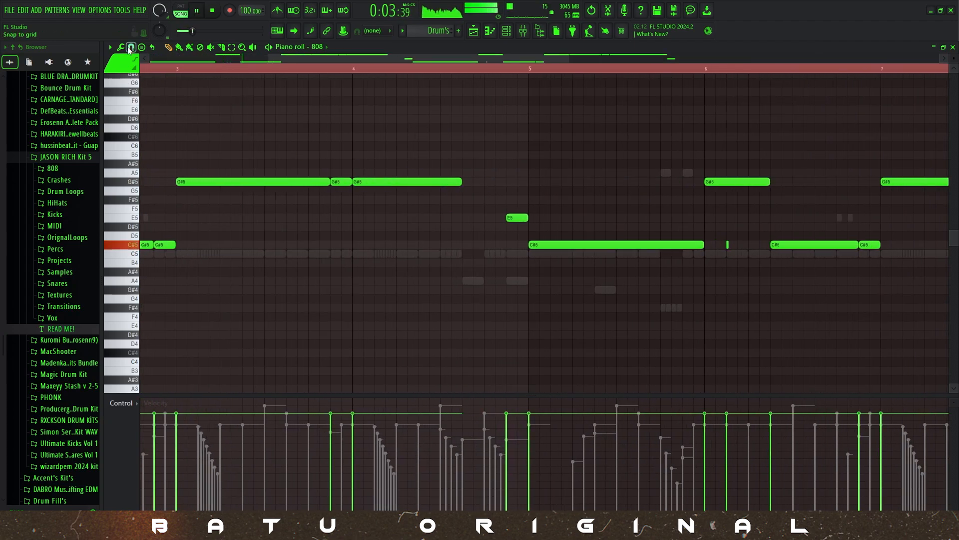
- Use a finer snap to add a roll of three G#5 808 notes, each 0:00:16 long, from step 11 of bar 4
left_click(144, 133)
scroll(467, 199, "up", 3, "ctrl")
left_click(445, 182)
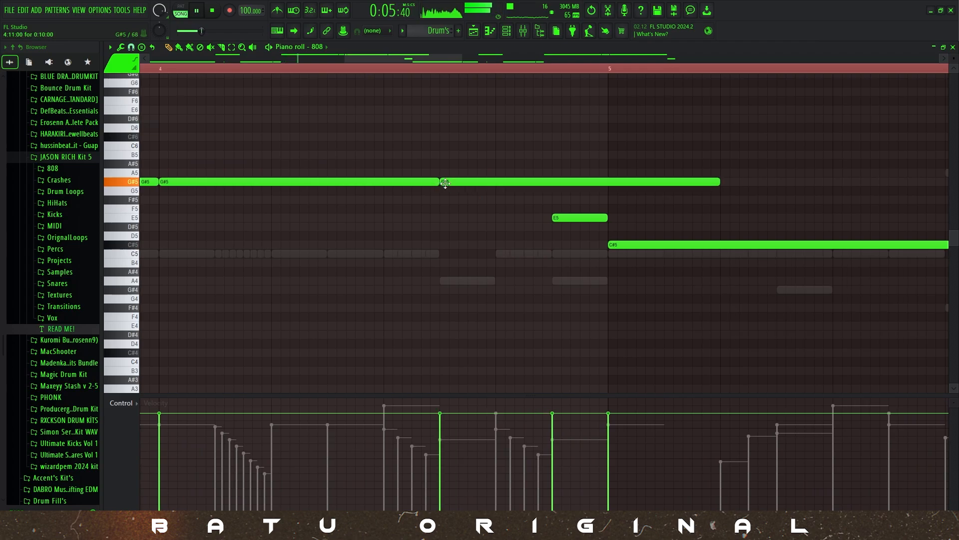
left_click_drag(449, 183, 456, 185)
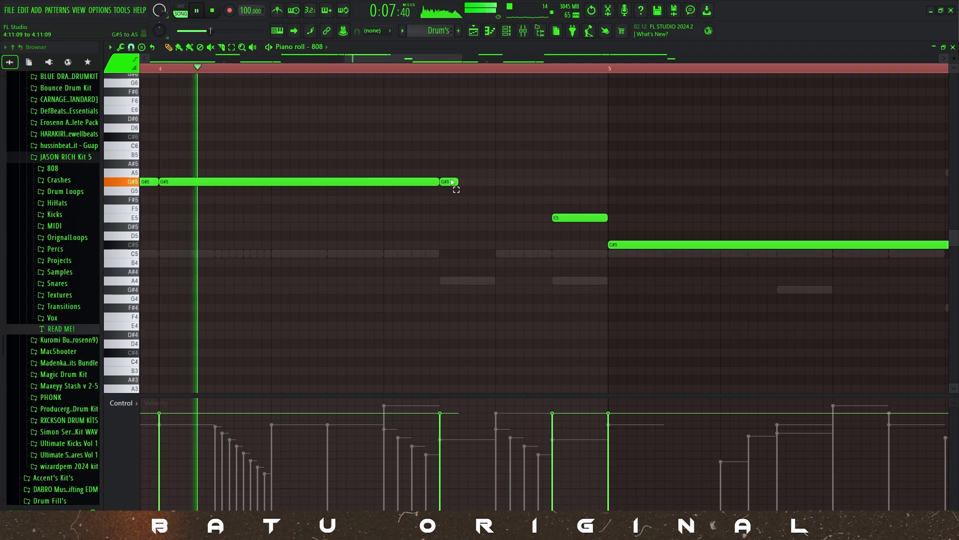
key("ctrl+b")
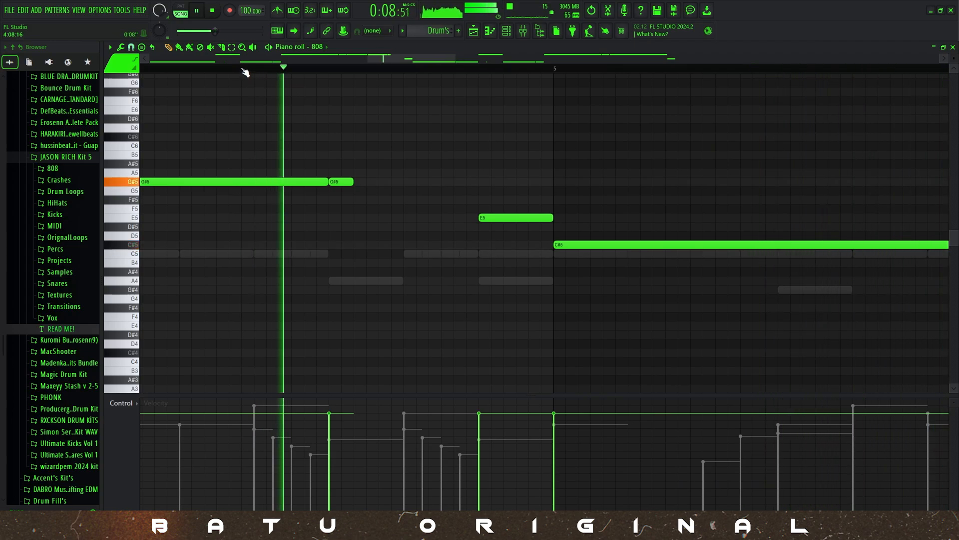
key("space")
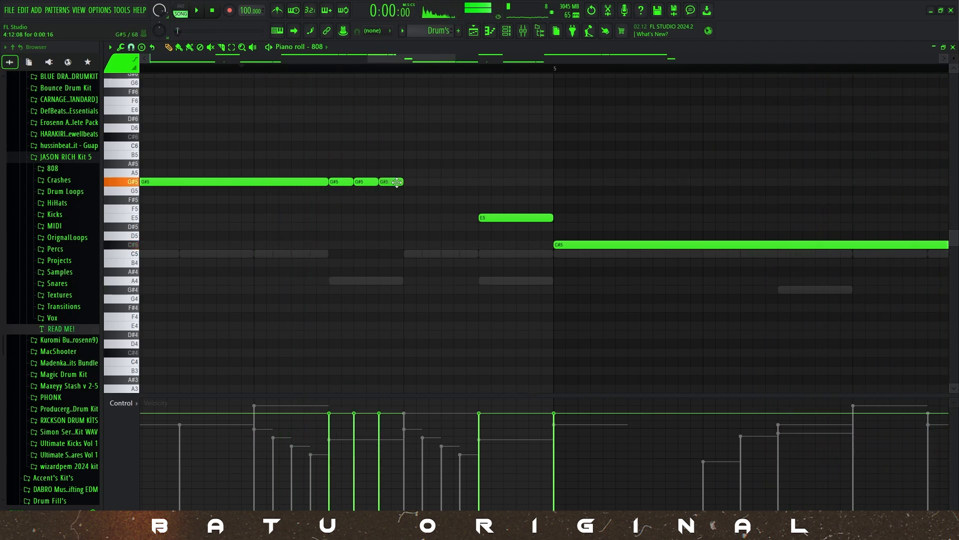
left_click(231, 70)
- Move the roll of three G#5 808 notes in bar 4 from step 11 to step 13
left_click_drag(400, 195, 340, 181)
key("space")
scroll(318, 333, "down", 8)
scroll(235, 116, "up", 3)
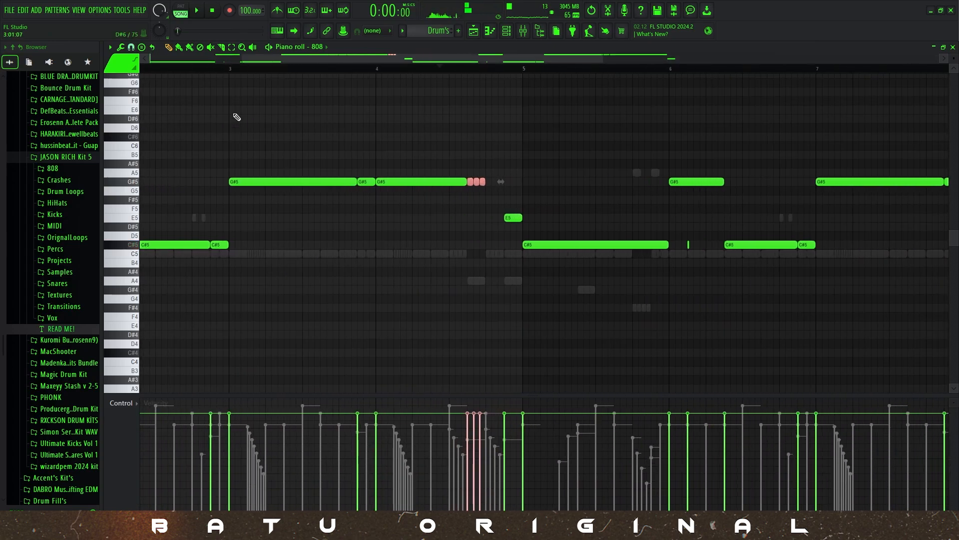
left_click(231, 71)
key("space")
scroll(465, 250, "up", 4)
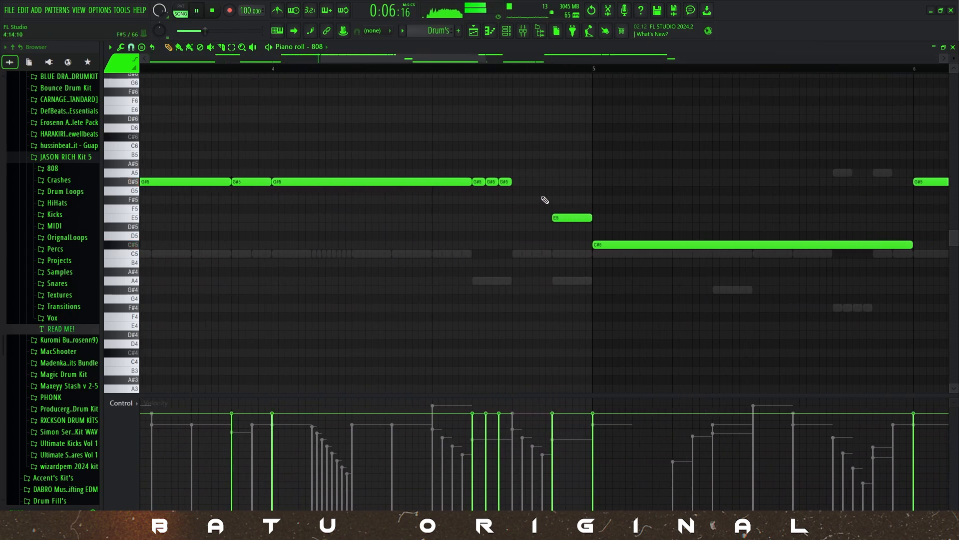
left_click_drag(543, 195, 519, 184)
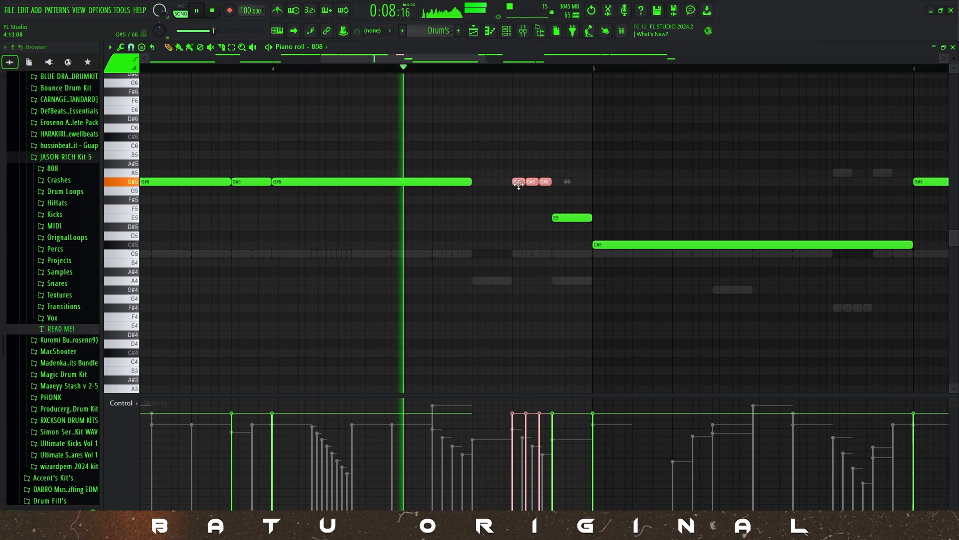
left_click(526, 219, "ctrl")
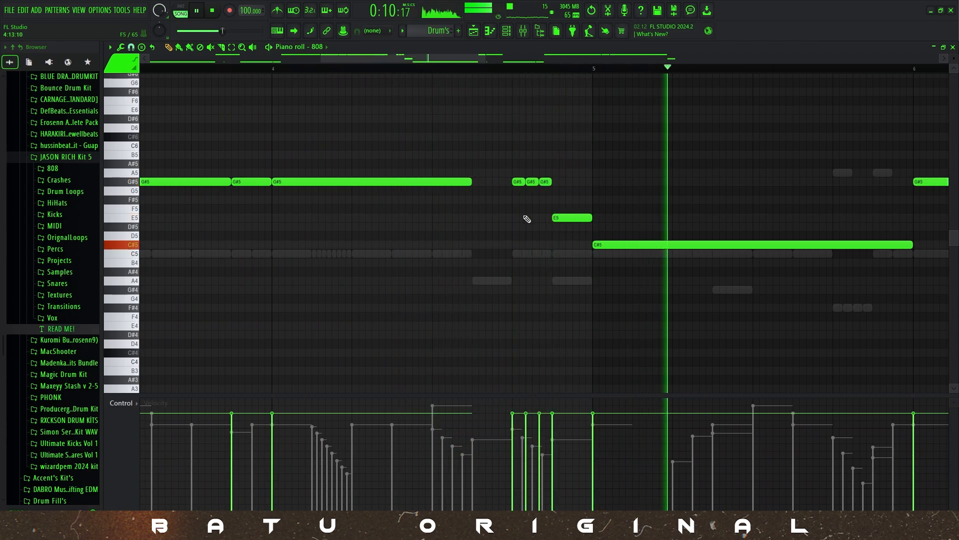
- In bar 4, add a two-step G#5 808 note at step 11 and replace the E5 note at step 15 with a three-note E5 roll
scroll(527, 218, "up", 3)
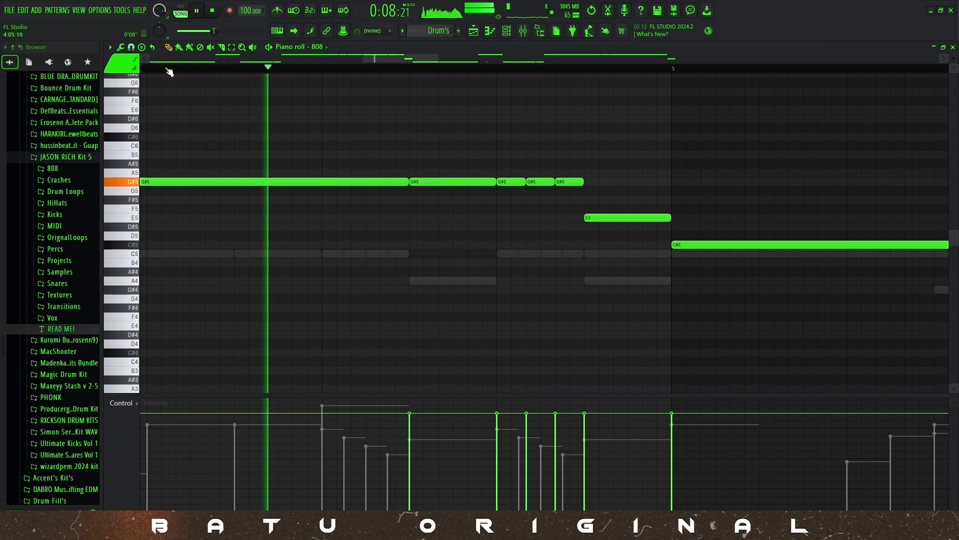
scroll(376, 202, "down", 4)
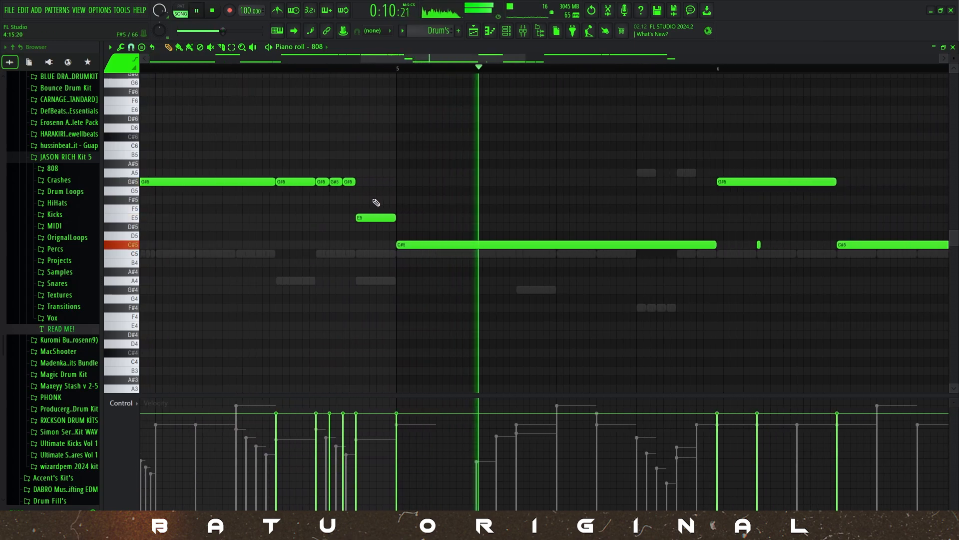
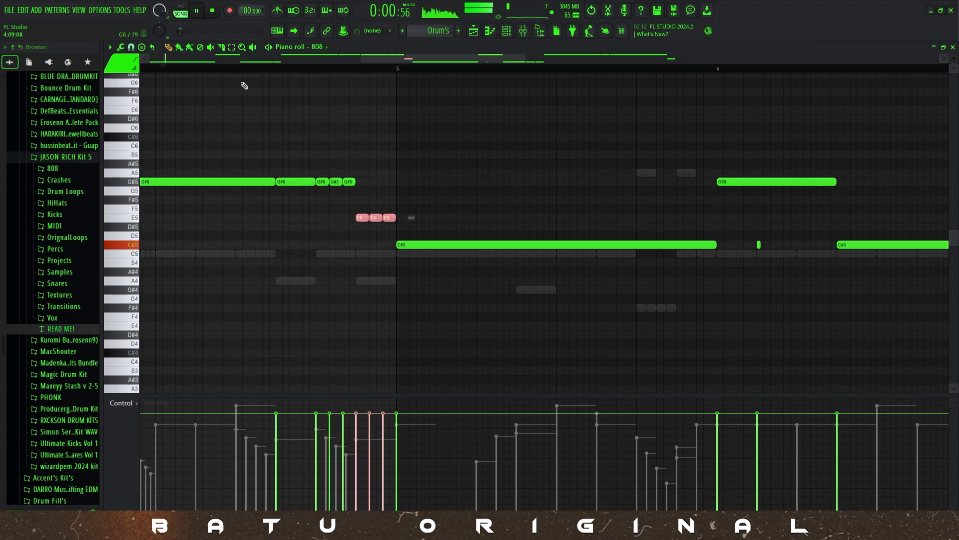
left_click(510, 178, "ctrl")
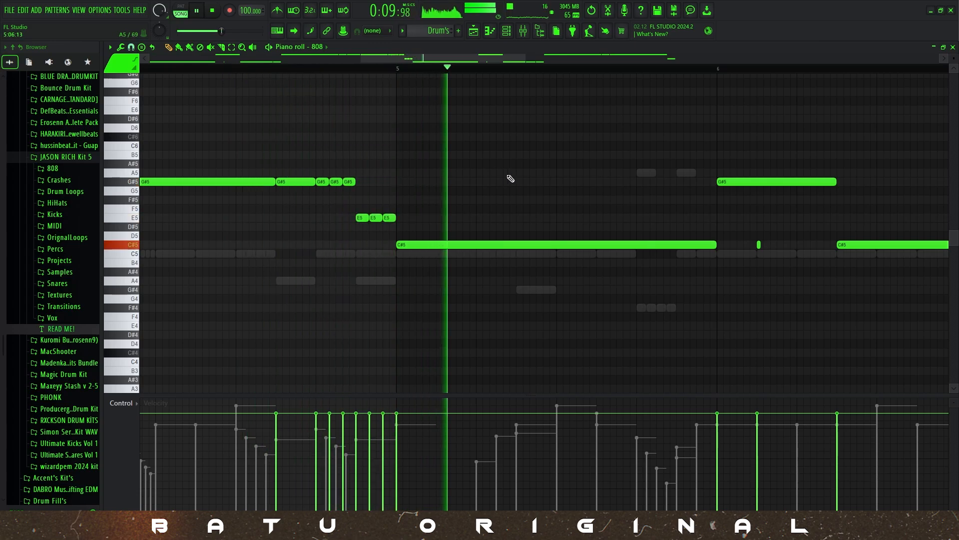
- In bar 4, shorten the first G#5 note to eight steps, remove the G#5 filler note, and move the G#5 roll to step 9 and the E5 roll to step 13
key("space")
scroll(321, 185, "up", 2)
scroll(273, 186, "down", 2)
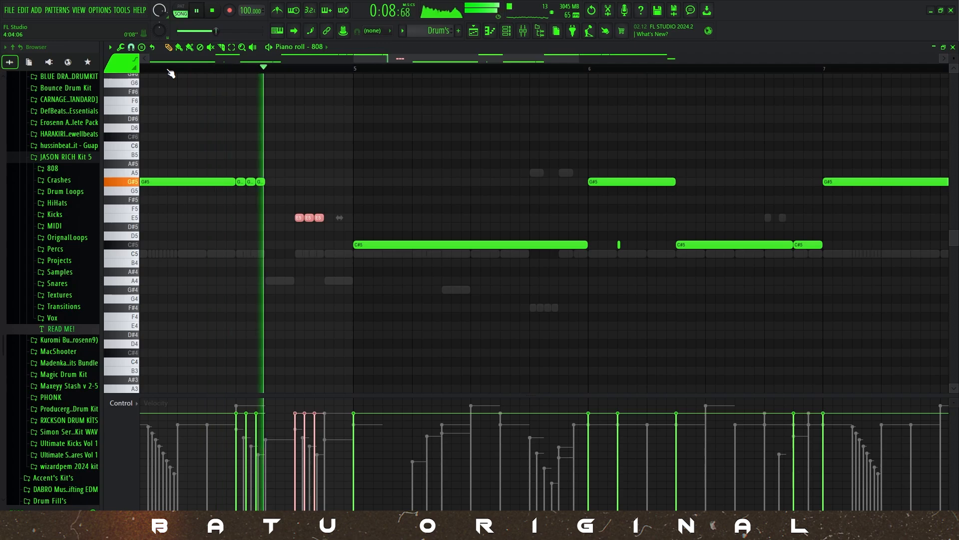
scroll(217, 171, "down", 3)
scroll(218, 170, "down", 1)
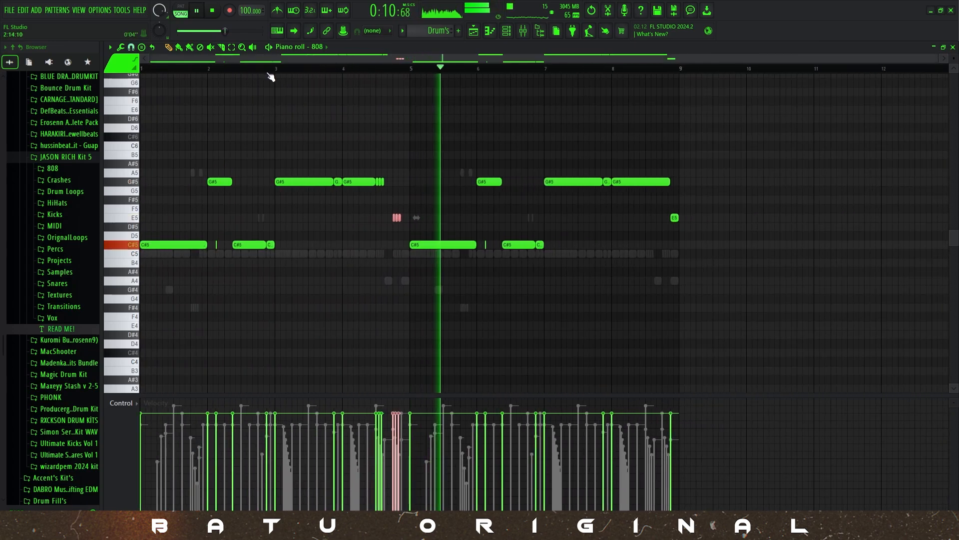
left_click(271, 69)
scroll(326, 157, "up", 5)
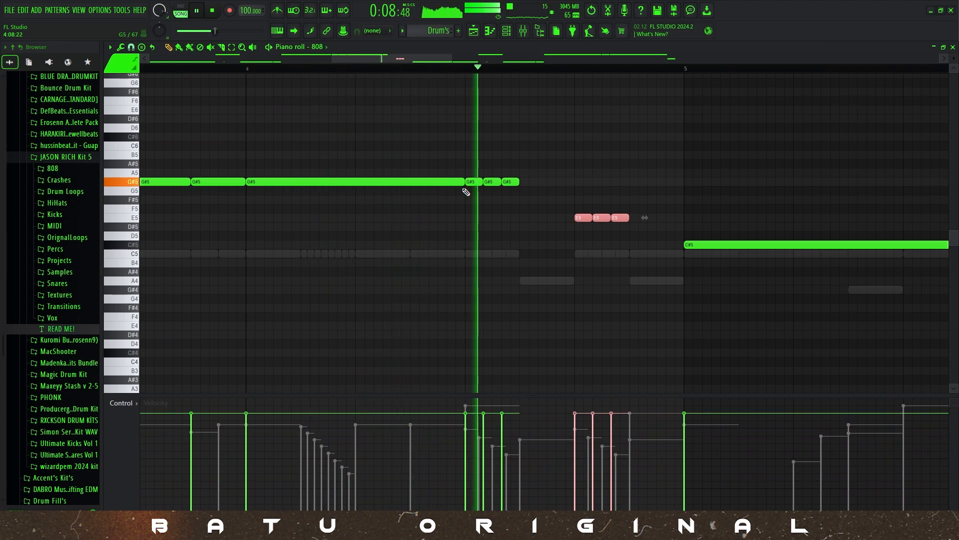
scroll(465, 192, "down", 2)
scroll(470, 193, "down", 3)
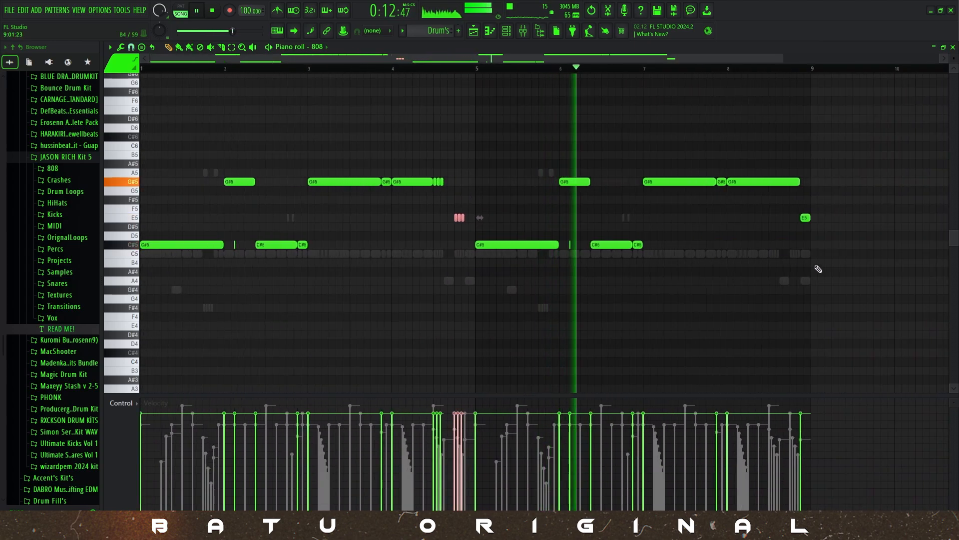
- Delete the 808 notes in bars 5 to 8 and duplicate the revised first four bars in their place
left_click_drag(830, 266, 506, 154)
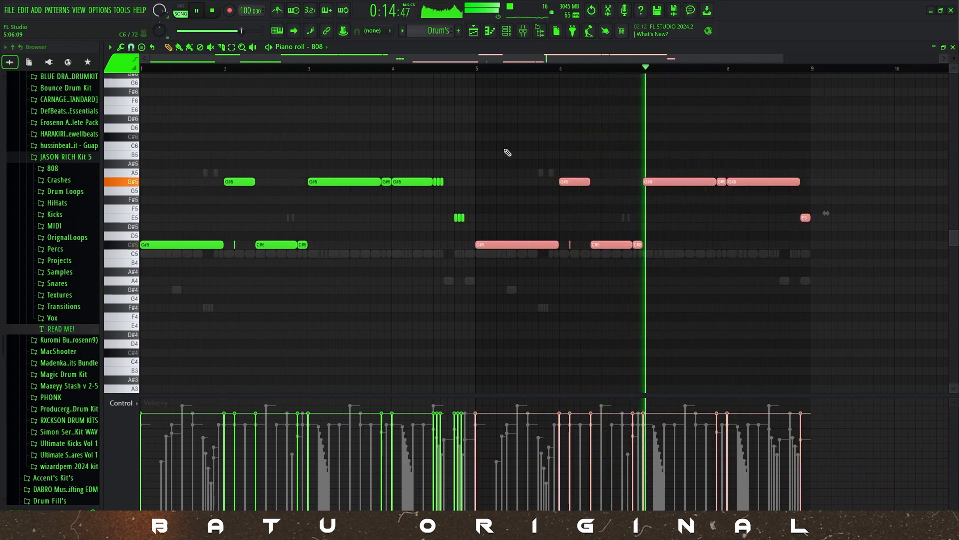
key("Delete")
left_click_drag(478, 74, 7, 80)
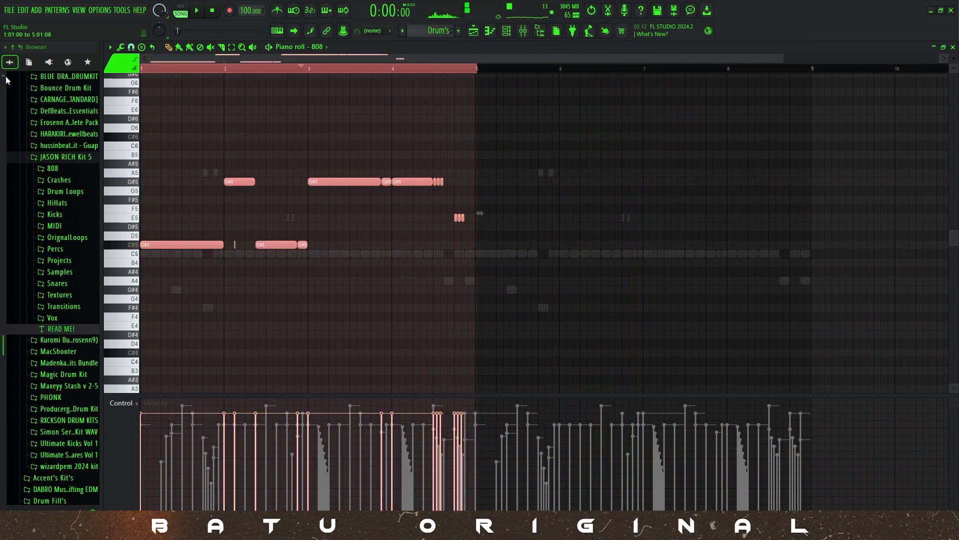
left_click(131, 48)
left_click(145, 81)
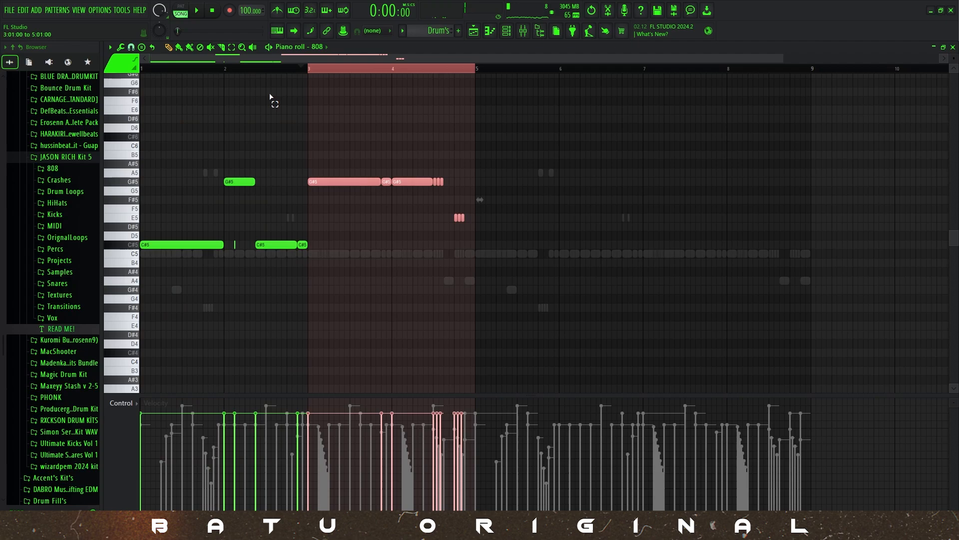
left_click_drag(270, 95, 150, 95)
key("ctrl+b")
left_click(520, 74, "ctrl")
- Select all 808 notes, raise their velocity to the maximum and clear the note selection
key("ctrl+a")
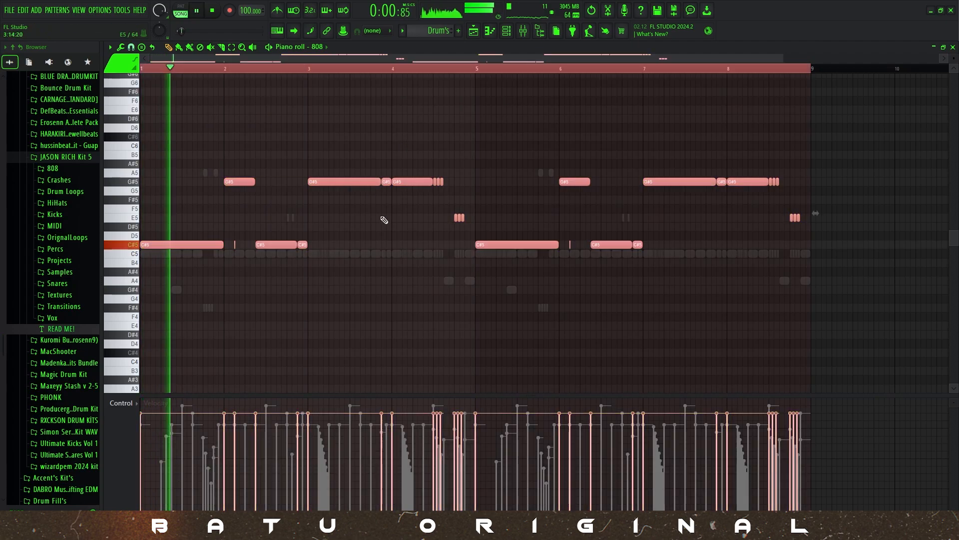
scroll(384, 219, "up", 4)
left_click(379, 243, "ctrl")
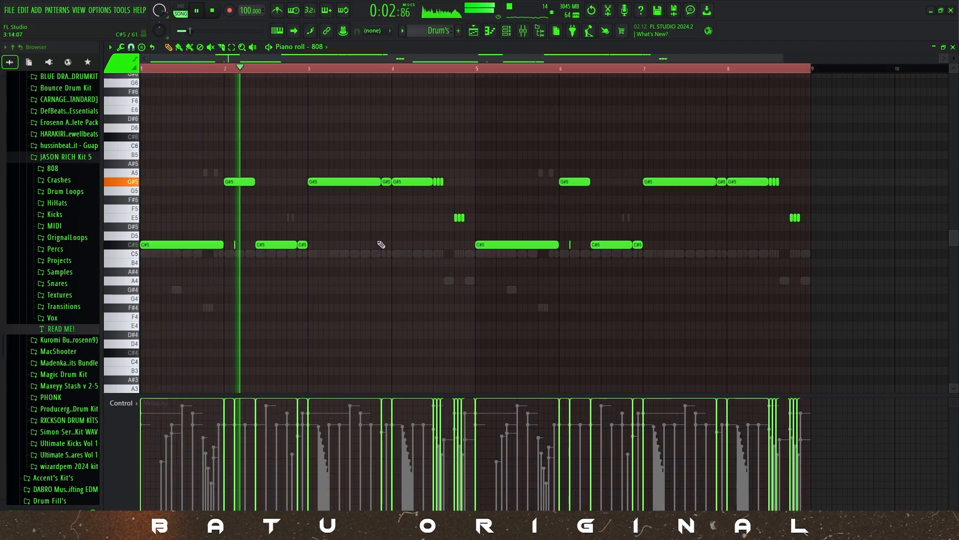
- Clear the time selection and play through the 808 line from bar 3 to bar 8 to check the rolls and repeated phrase
scroll(381, 244, "up", 1)
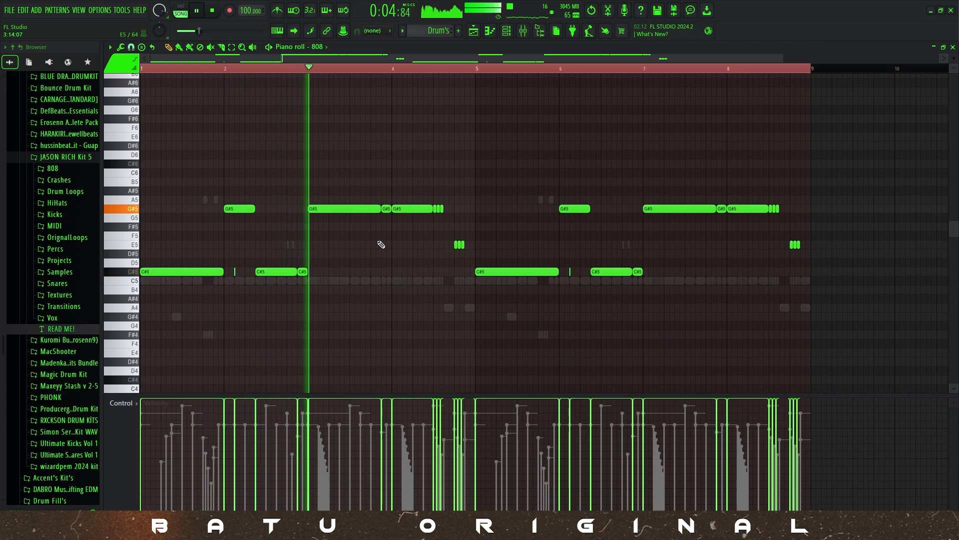
right_click(411, 69)
scroll(436, 216, "up", 4)
scroll(449, 242, "up", 5)
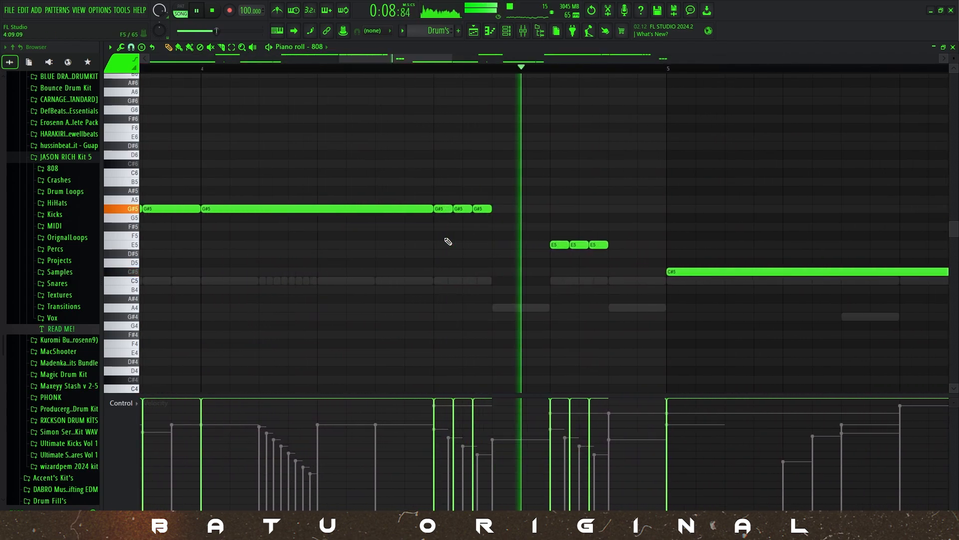
scroll(449, 241, "down", 5)
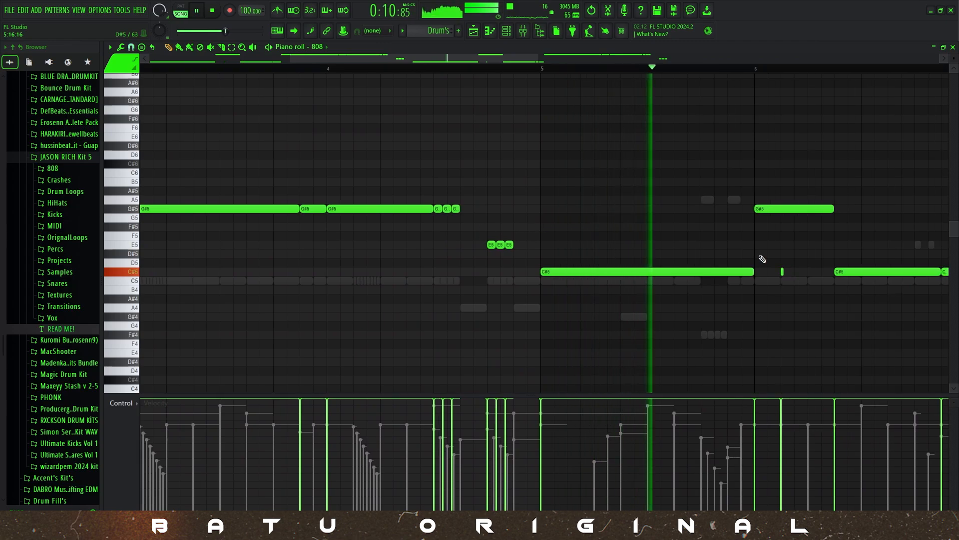
scroll(844, 282, "down", 3)
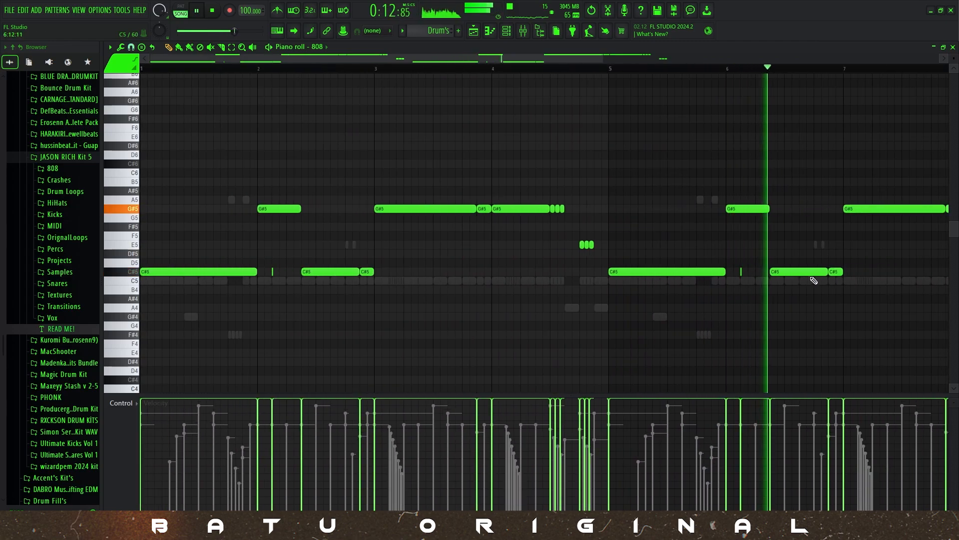
scroll(825, 282, "down", 3)
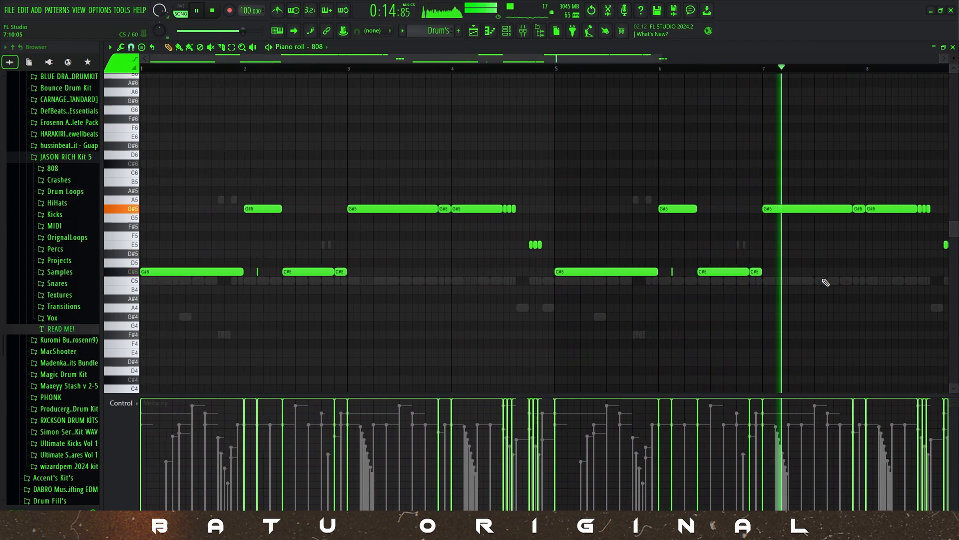
scroll(799, 282, "up", 3)
scroll(573, 281, "up", 2)
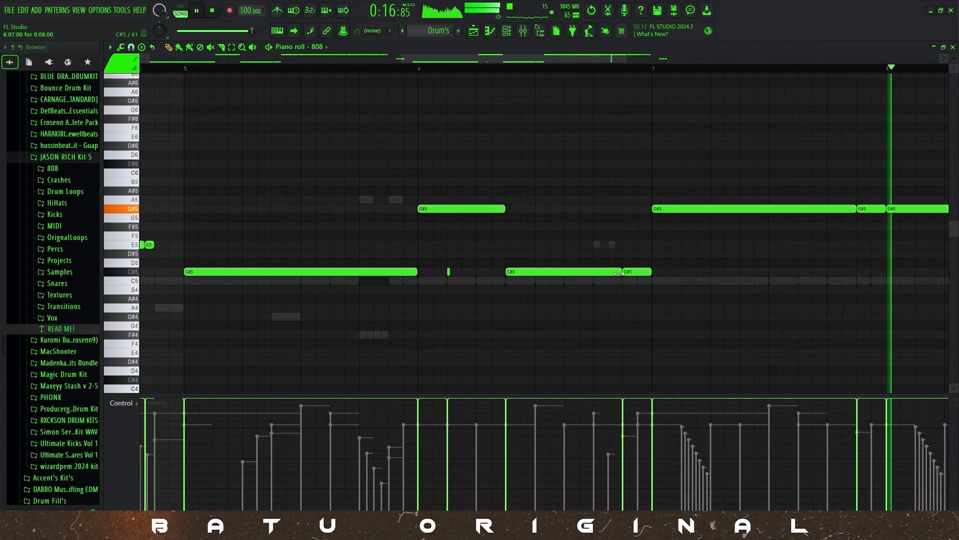
- In bar 6, shorten the C#5 808 note at step 7 to six steps and add a two-step C#5 note at step 13
left_click(441, 70)
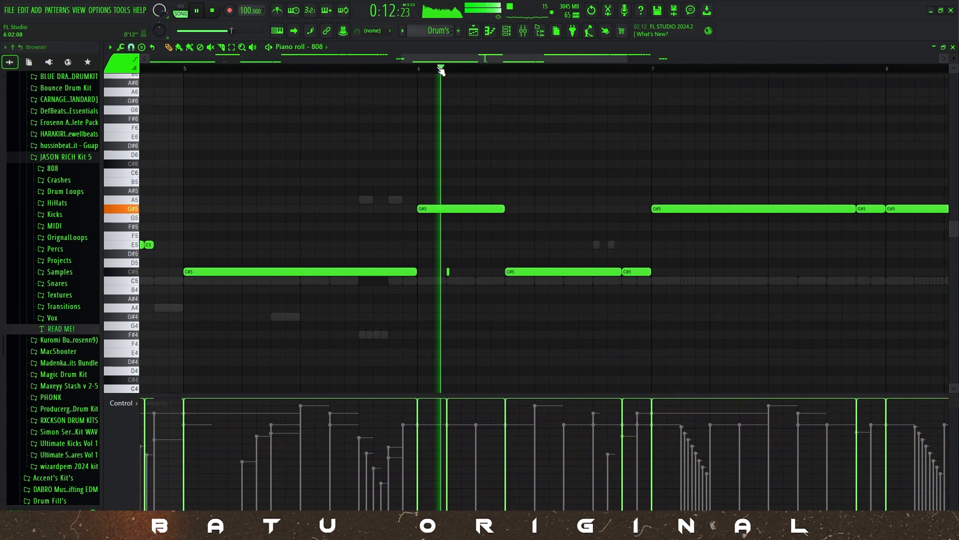
left_click(608, 275)
left_click_drag(686, 275, 637, 279)
scroll(820, 278, "down", 2)
scroll(820, 278, "up", 4)
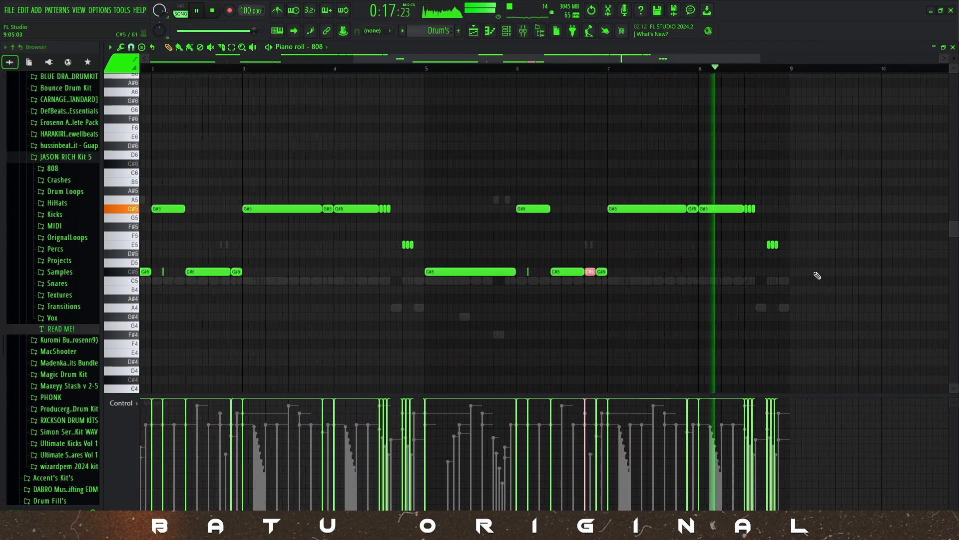
- In bar 8, add a two-step F#5 808 note at step 11 and a two-step D#5 note at step 15, removing the stray high note
left_click(681, 200)
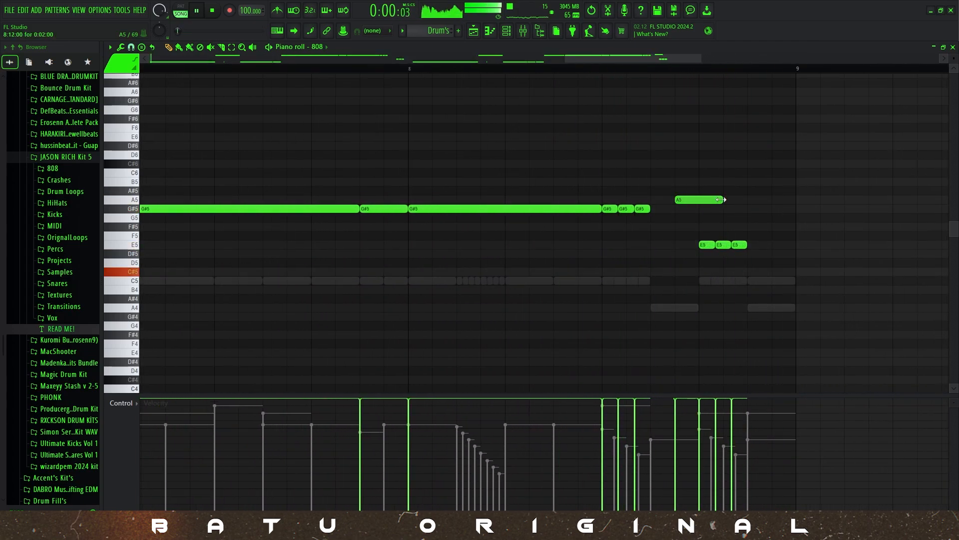
mouse_move(682, 199)
left_mouse_down()
mouse_move(662, 202)
mouse_move(690, 202)
left_mouse_up()
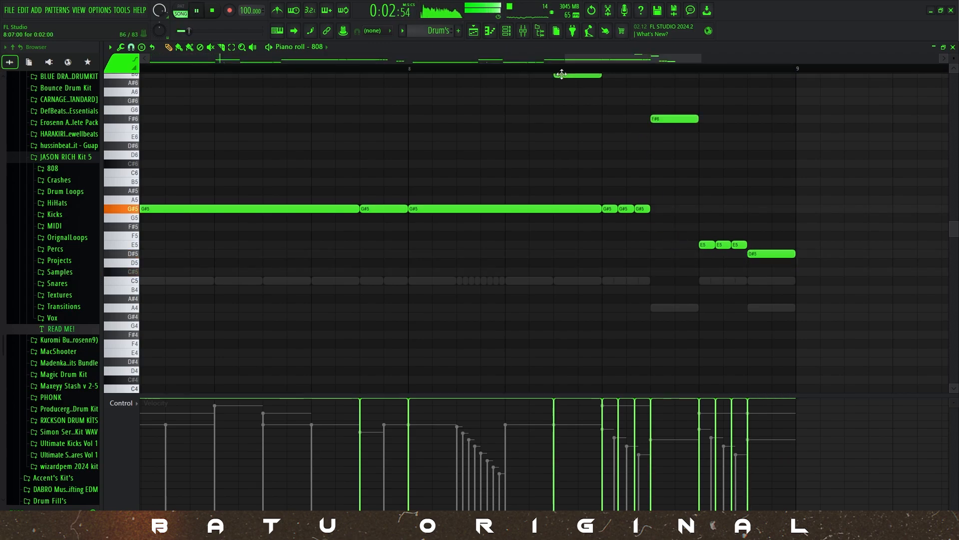
right_click(563, 76)
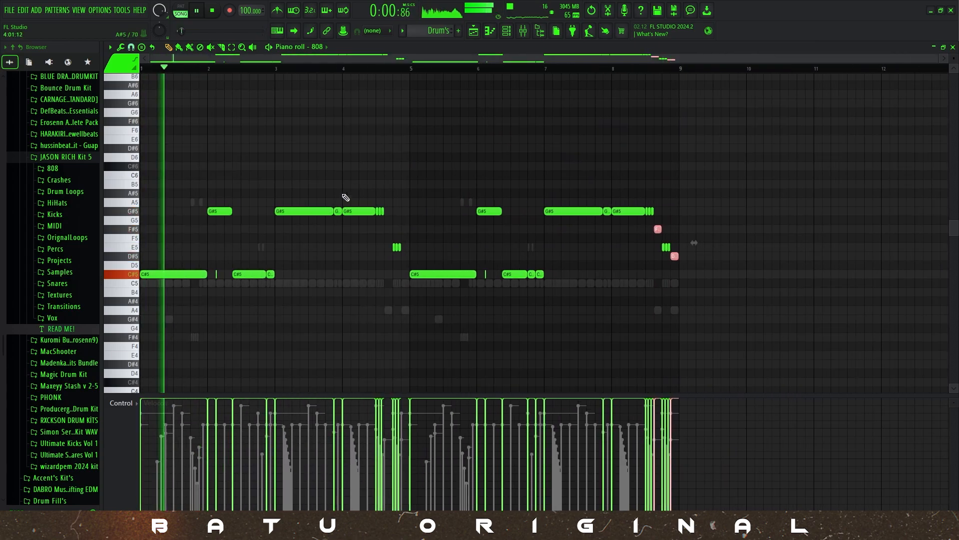
scroll(346, 198, "up", 2)
key("ctrl+s")
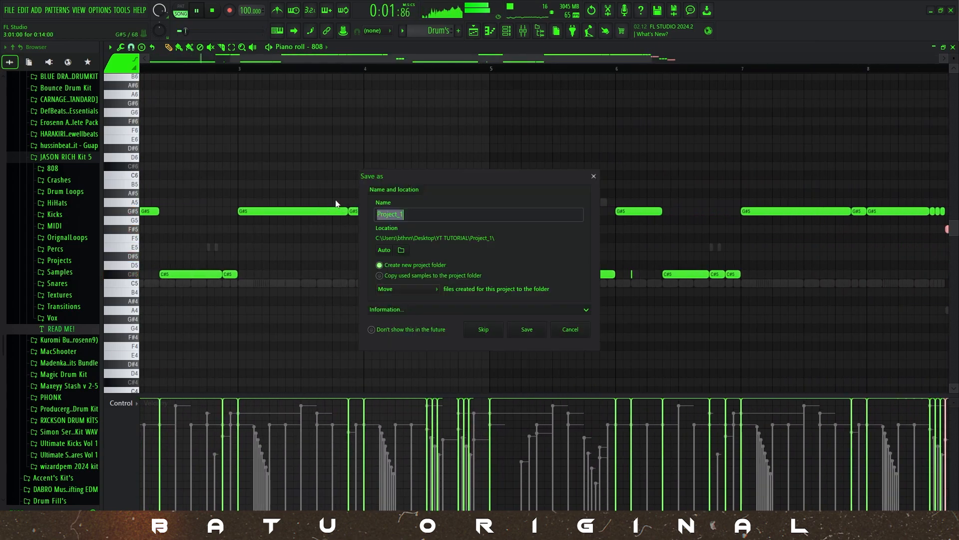
key("Escape")
scroll(371, 186, "down", 4)
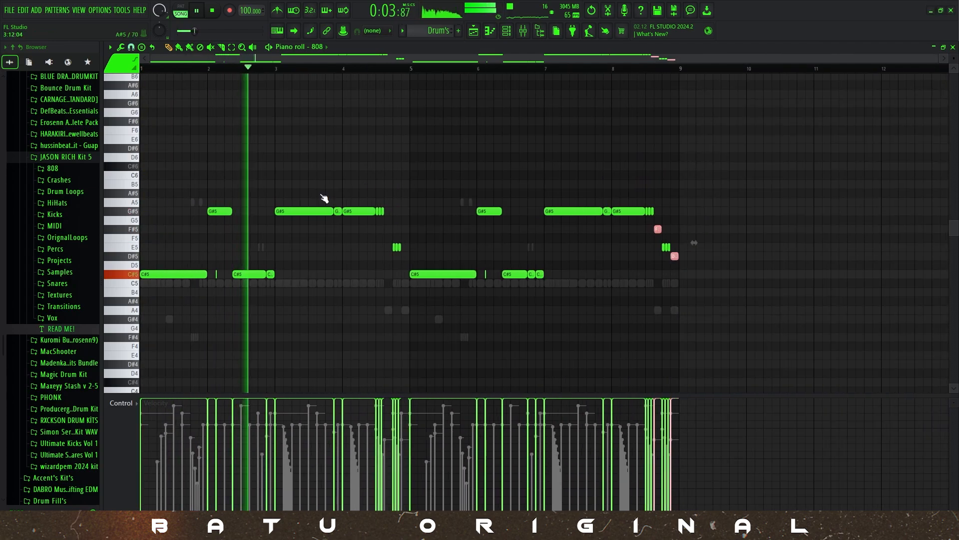
- Open the Kick channel's piano roll, place a two-step C5 note at the start of bar 1 and start playback
key("Escape")
right_click(316, 219)
left_click(340, 218)
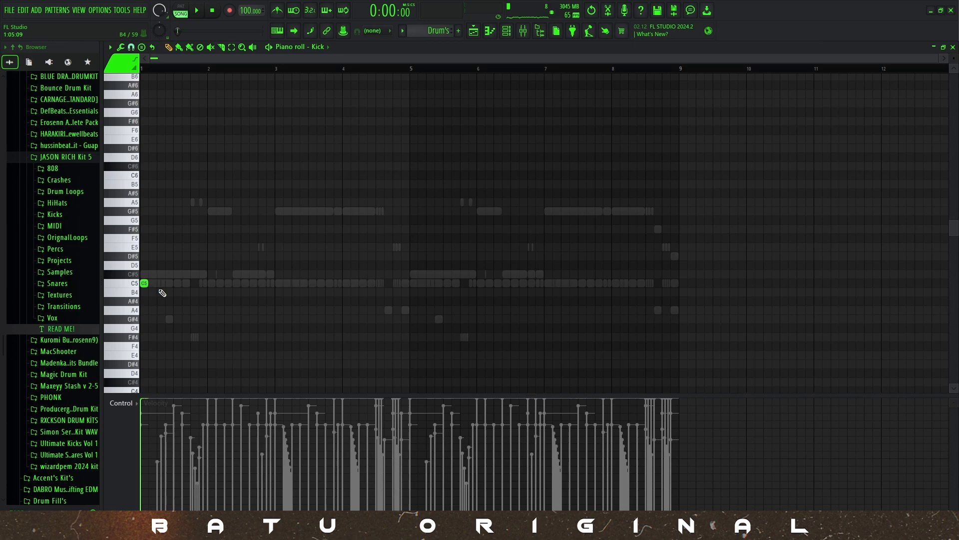
key("Escape")
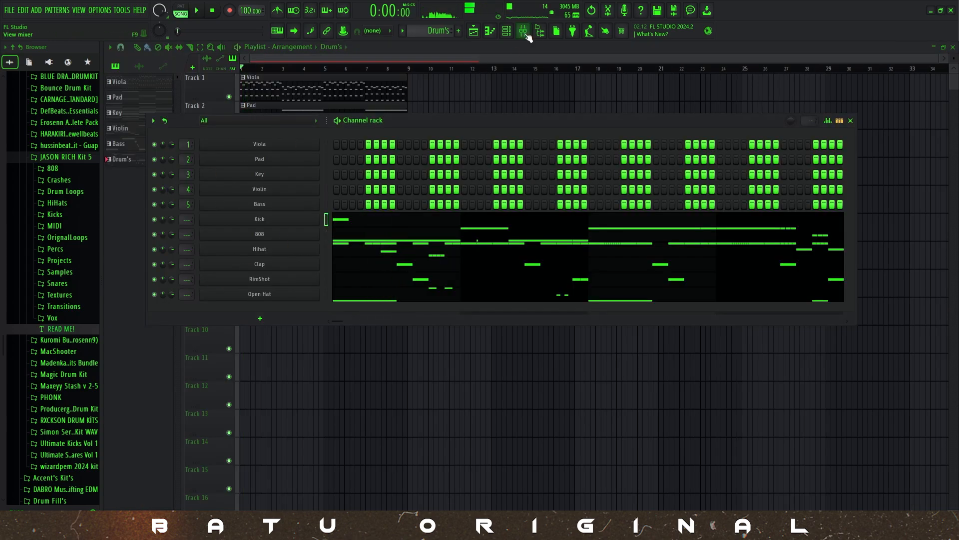
key("F7")
key("space")
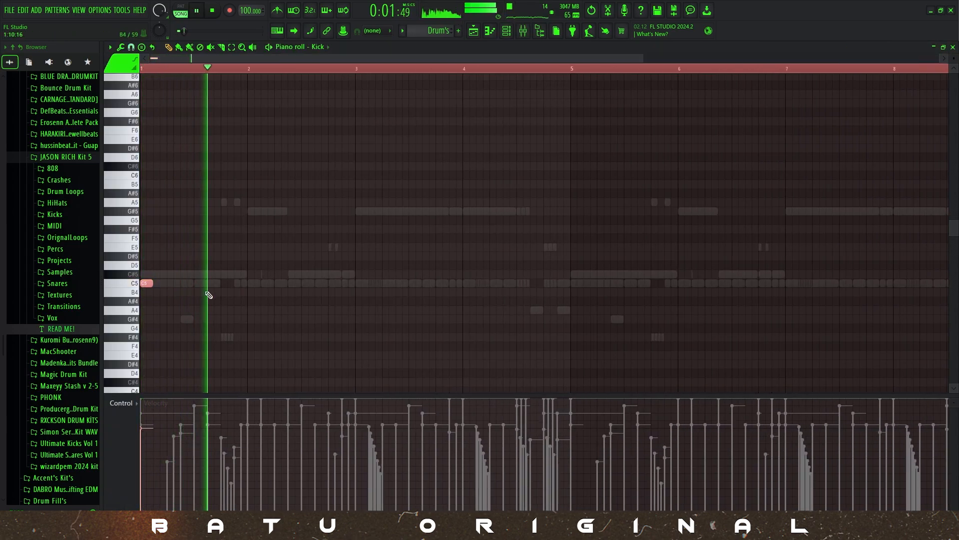
- Add two-step C5 kick notes at steps 1, 3 and 7 of bar 2
scroll(222, 299, "up", 2)
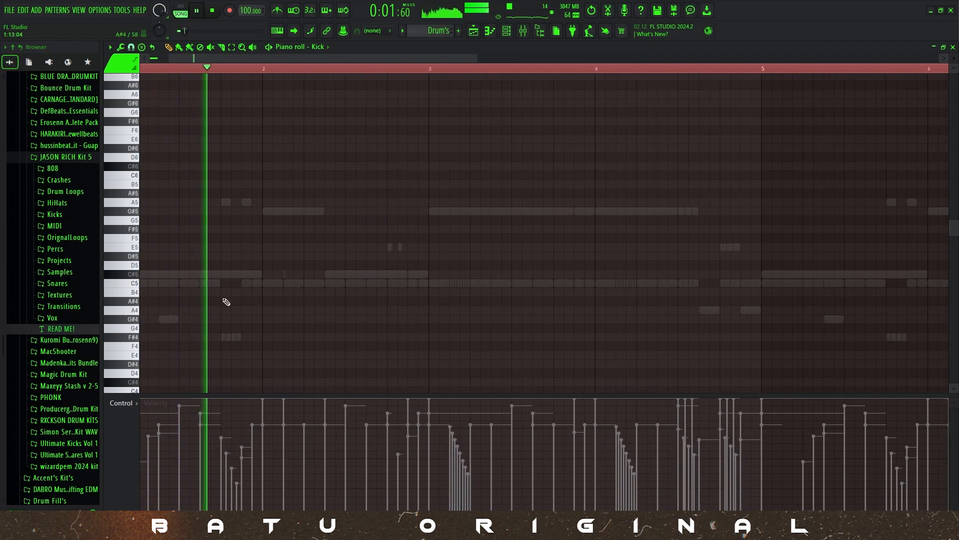
left_click(336, 283)
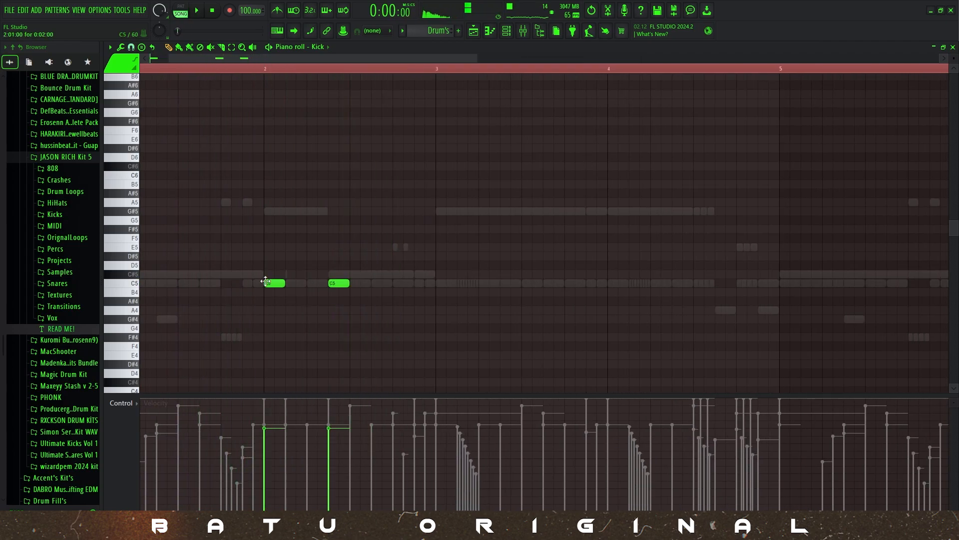
scroll(289, 315, "up", 3)
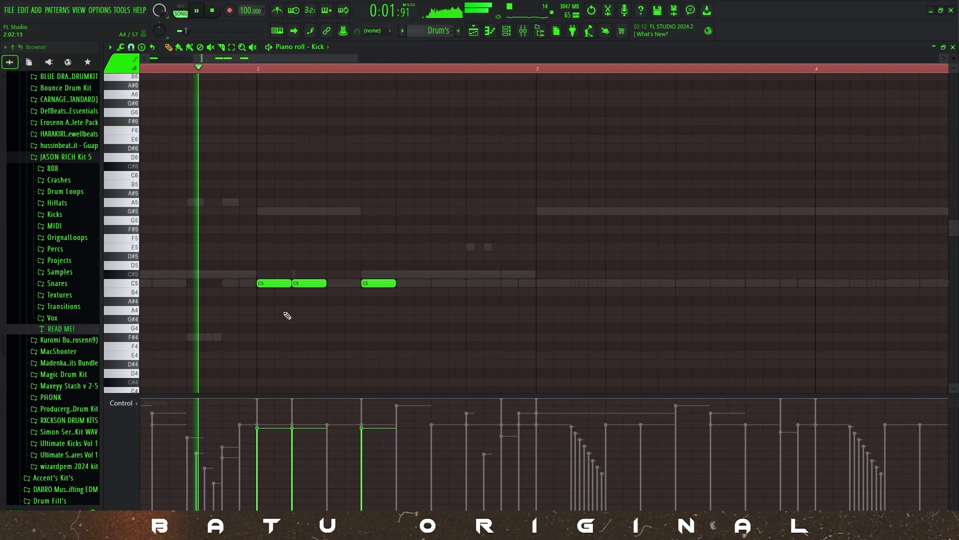
scroll(311, 315, "down", 3)
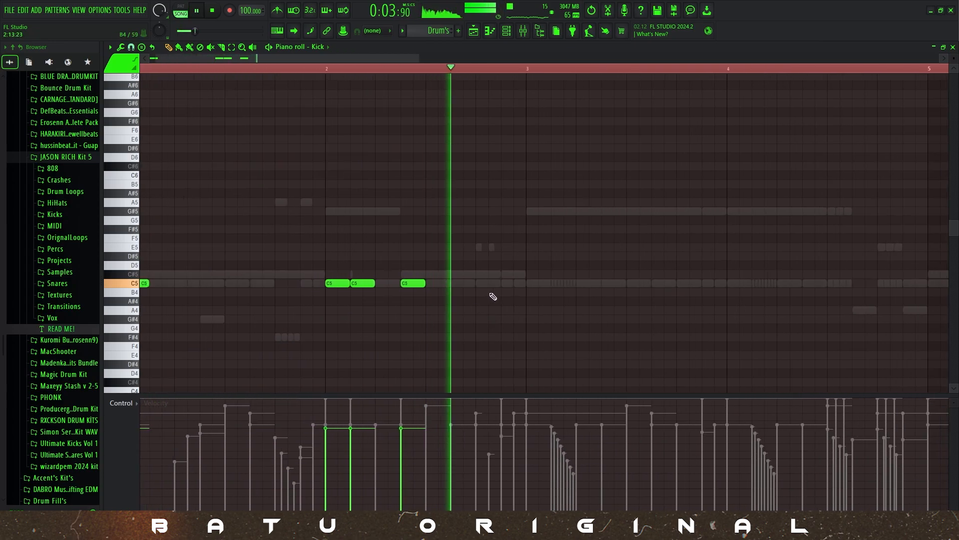
- Add two-step C5 kick notes at step 15 of bars 2 and 3 and at step 1 of bars 3 and 4
left_click(512, 283)
left_click(533, 283)
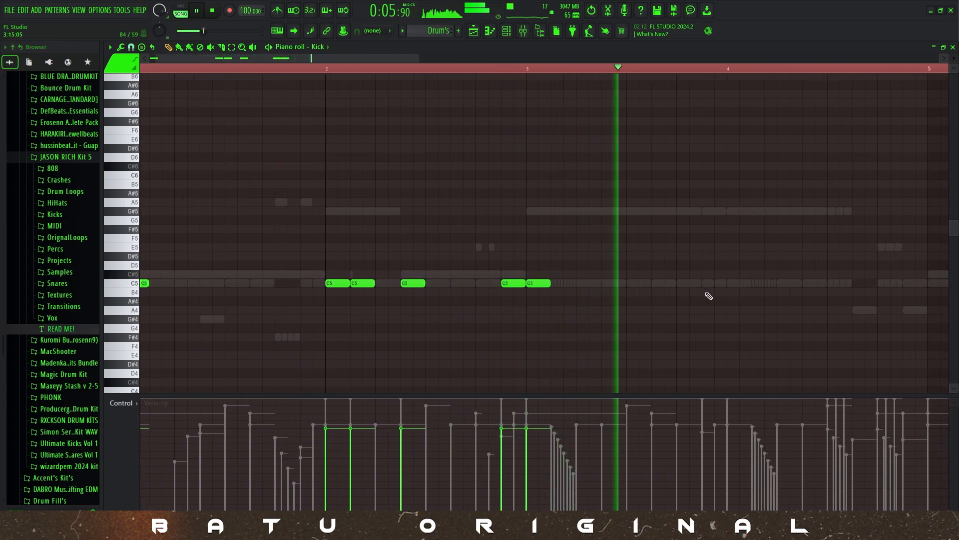
left_click(712, 284)
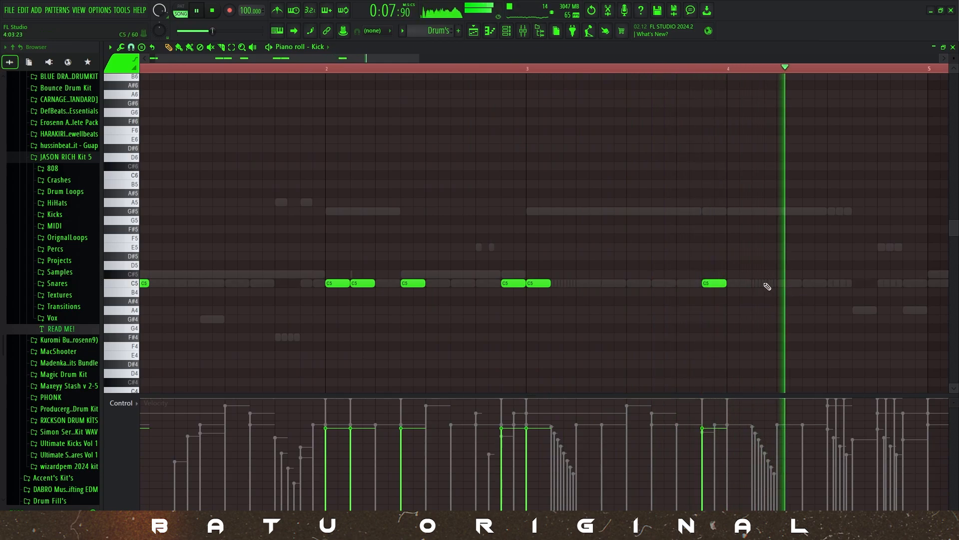
- Lower the velocity of all kick notes slightly, clear the selection and listen through to bar 4
key("ctrl+a")
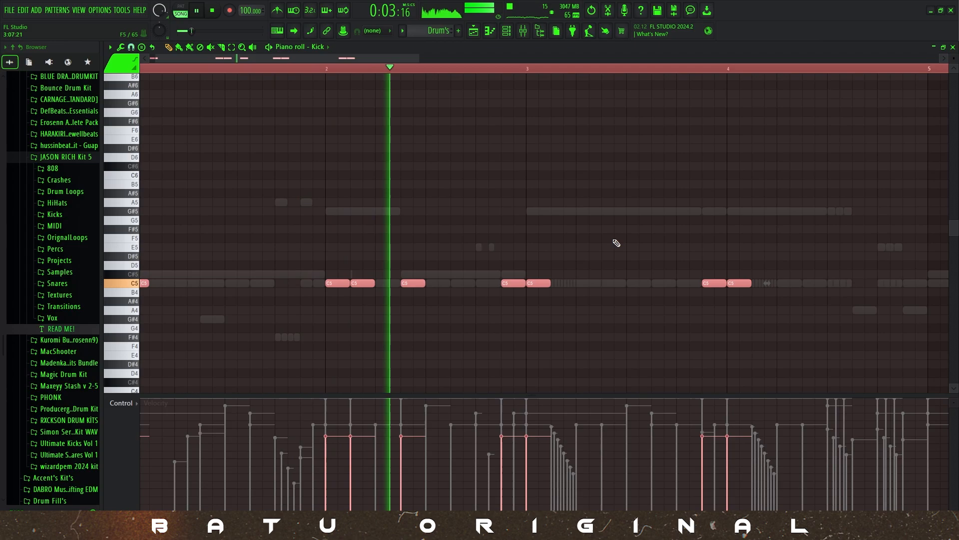
key("ctrl+d")
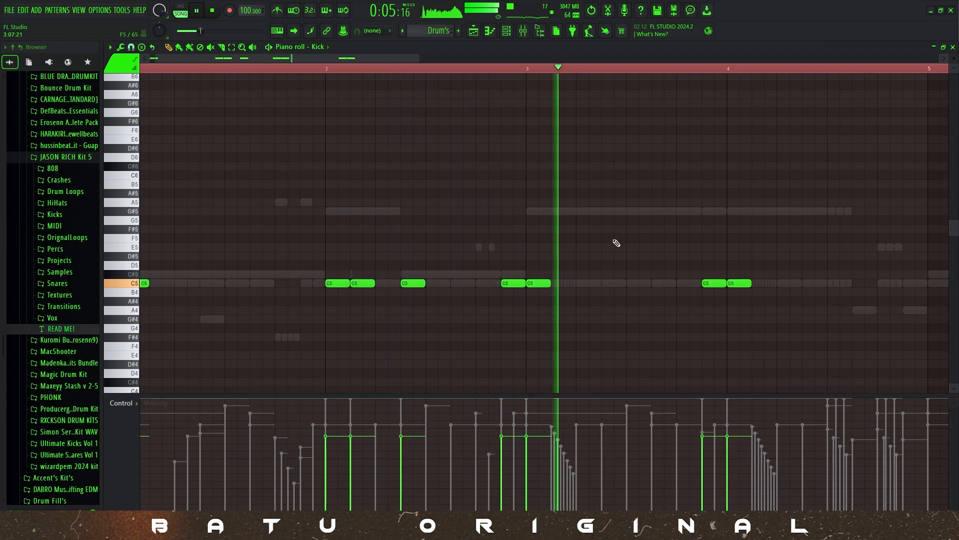
scroll(702, 240, "down", 1)
scroll(675, 251, "up", 3)
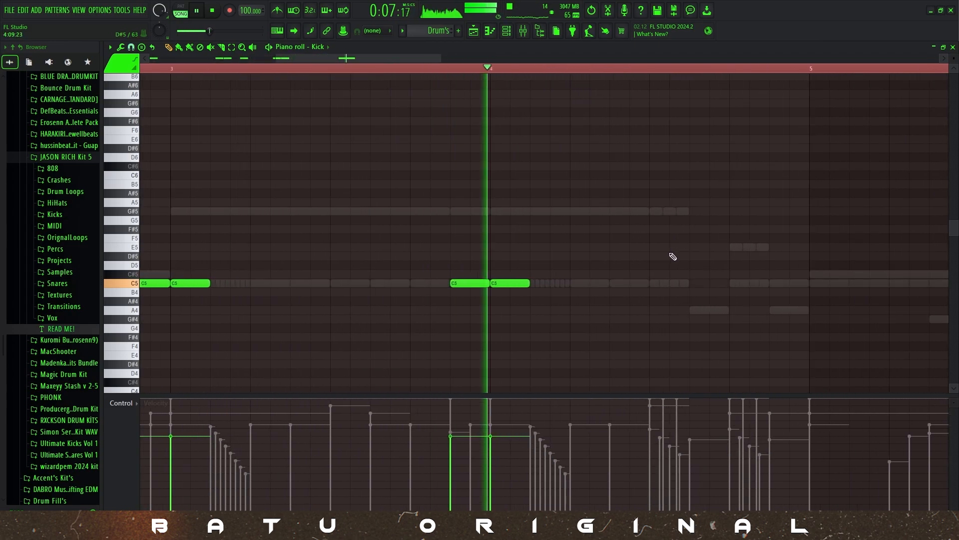
scroll(663, 291, "down", 2)
scroll(663, 289, "up", 2)
scroll(663, 288, "down", 4)
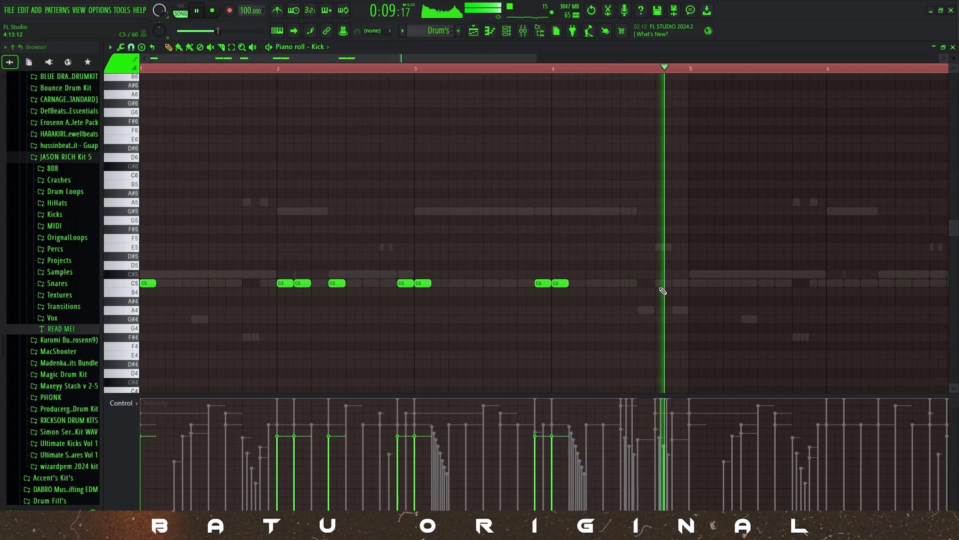
- Stop playback and duplicate the whole four-bar kick pattern into bars 5 to 8
key("space")
key("ctrl+a")
key("ctrl+b")
scroll(590, 75, "down", 3)
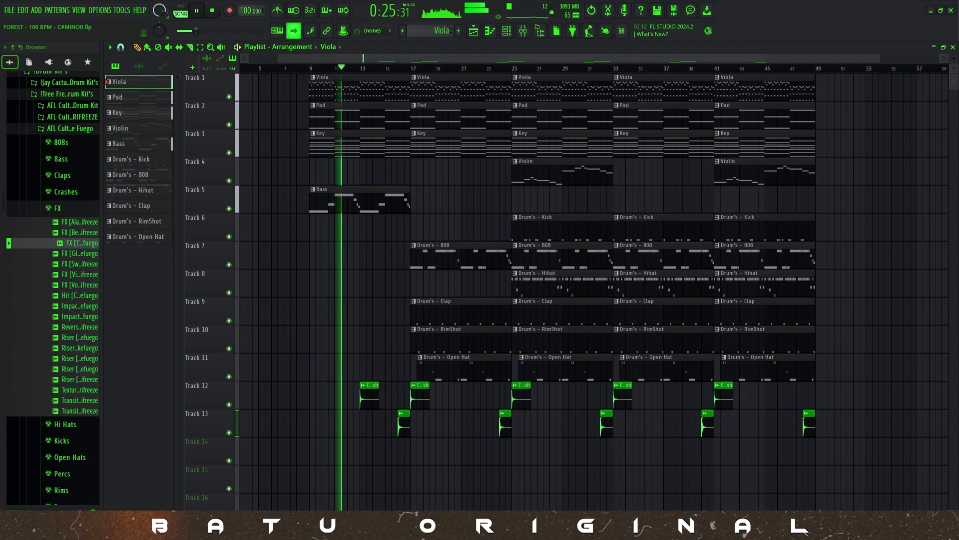
- Turn off playback auto-scrolling and trim the starts of the Hihat and Kick clips at bar 33 so they begin at bar 37
left_click(296, 31)
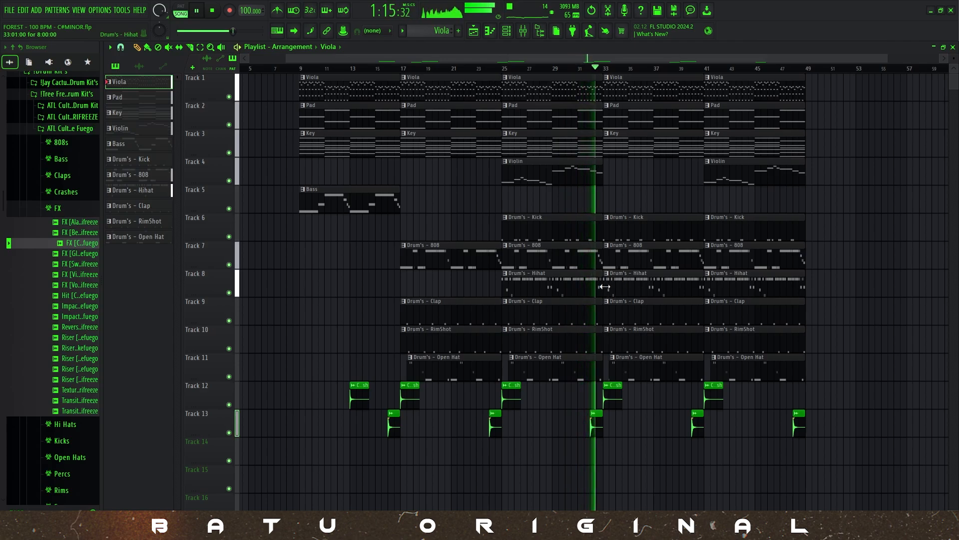
left_click_drag(605, 286, 656, 283)
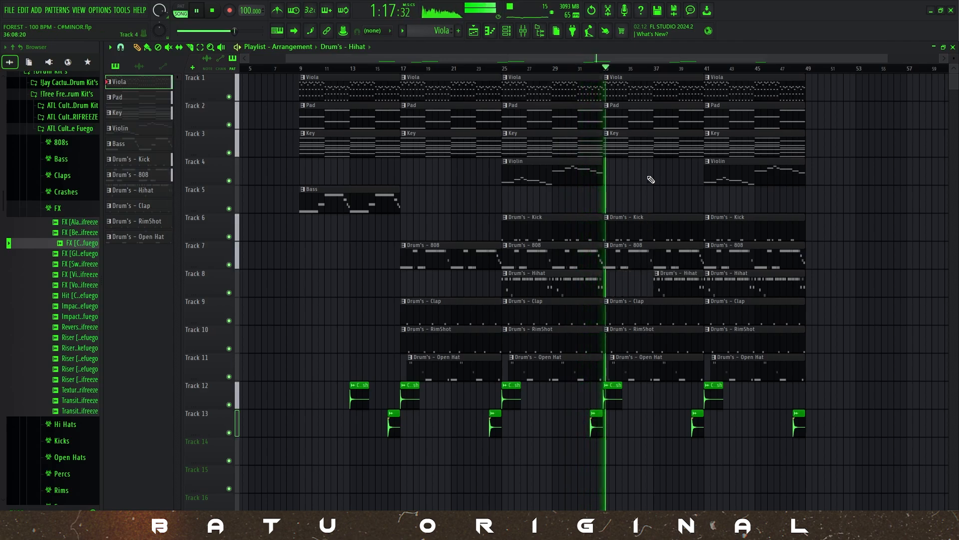
left_click_drag(605, 230, 658, 230)
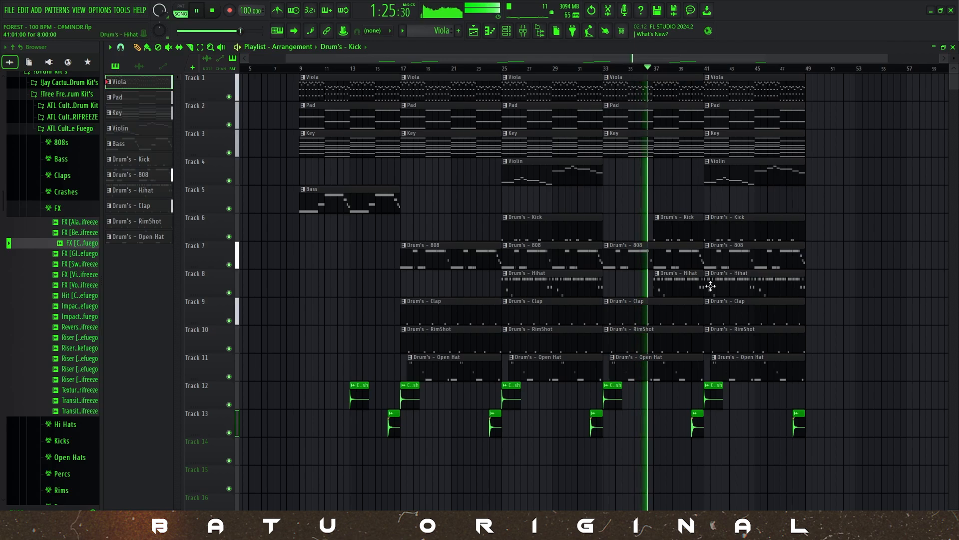
- Cut the Kick, 808 and Hihat clips at bar 40 and remove their parts between bars 40 and 41
left_click_drag(703, 290, 697, 294)
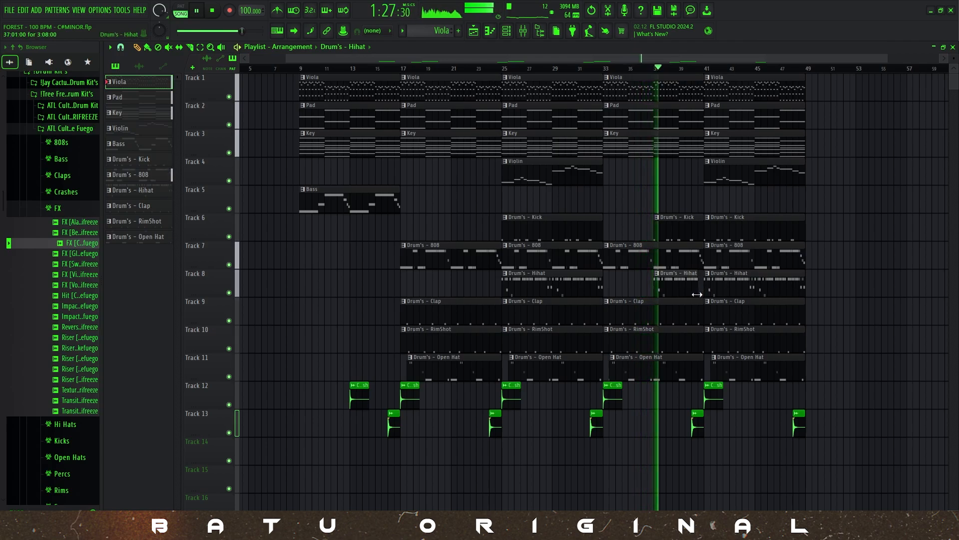
scroll(705, 282, "up", 3)
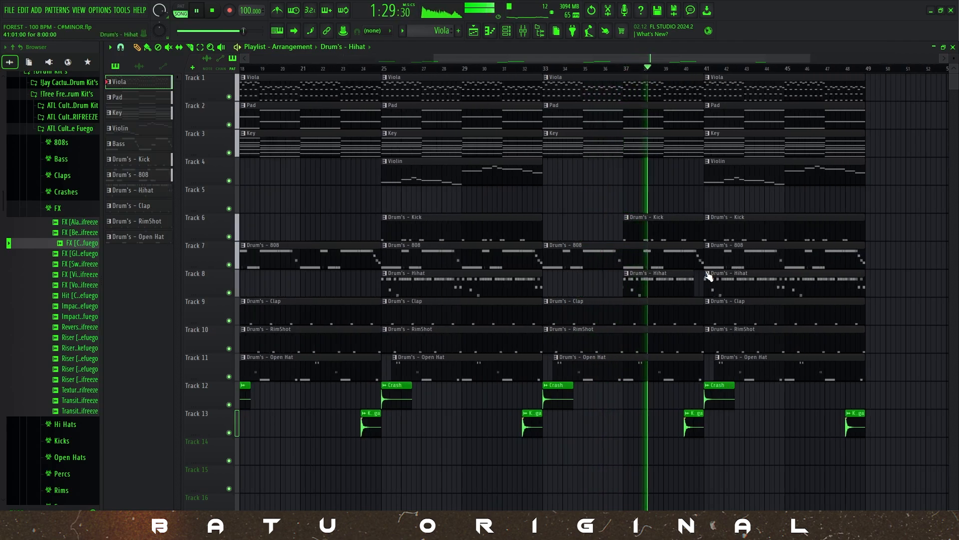
middle_click(676, 201)
left_click(692, 300)
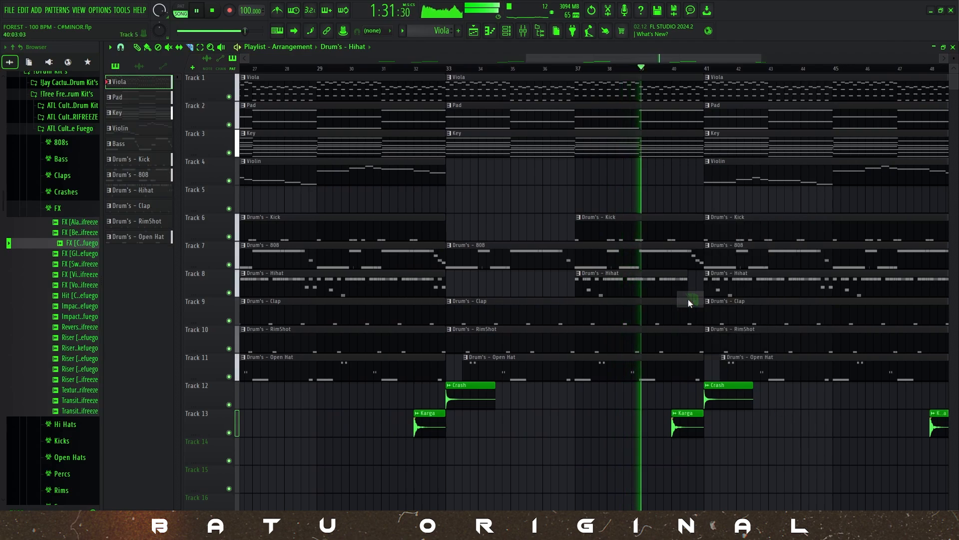
left_click_drag(690, 239, 702, 295)
key("ctrl+z")
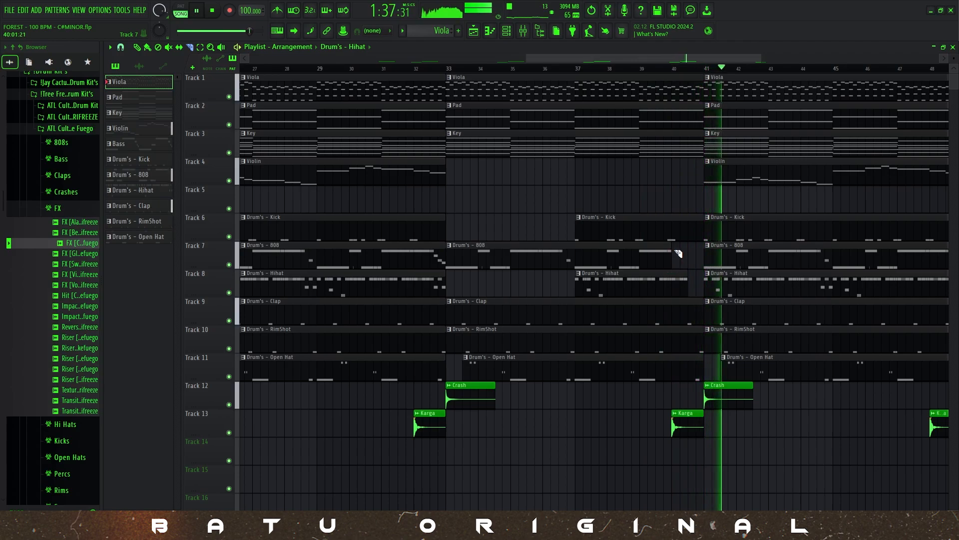
left_click_drag(677, 227, 677, 276)
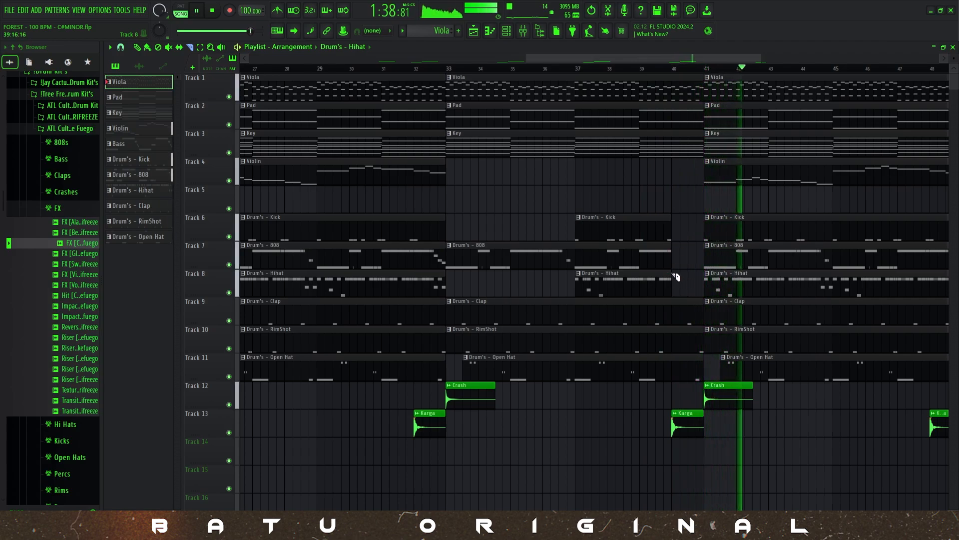
- Replay the arrangement from about bar 39 into bar 41 to check the drum break, and return to the draw tool
left_click(646, 67)
scroll(689, 227, "down", 2)
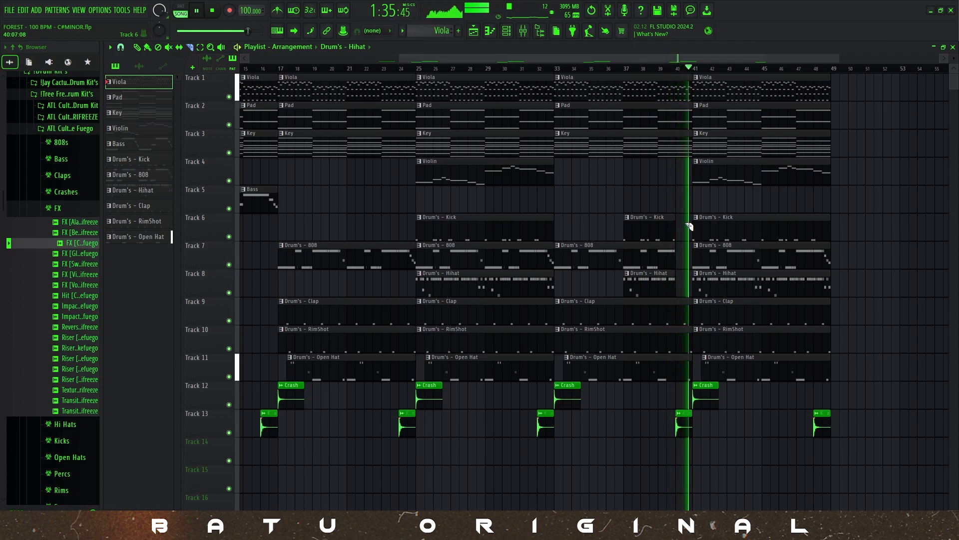
left_click(667, 67)
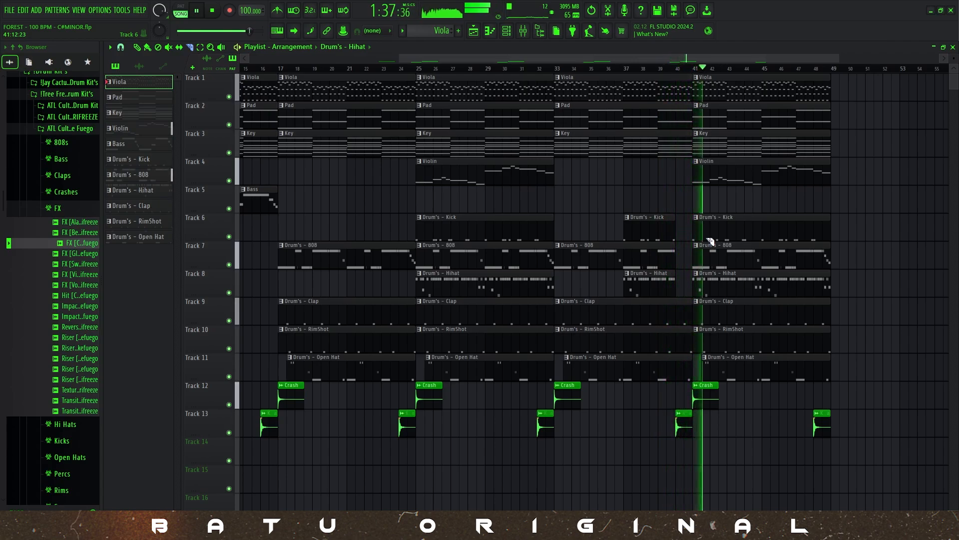
right_click(881, 191)
left_click(859, 207)
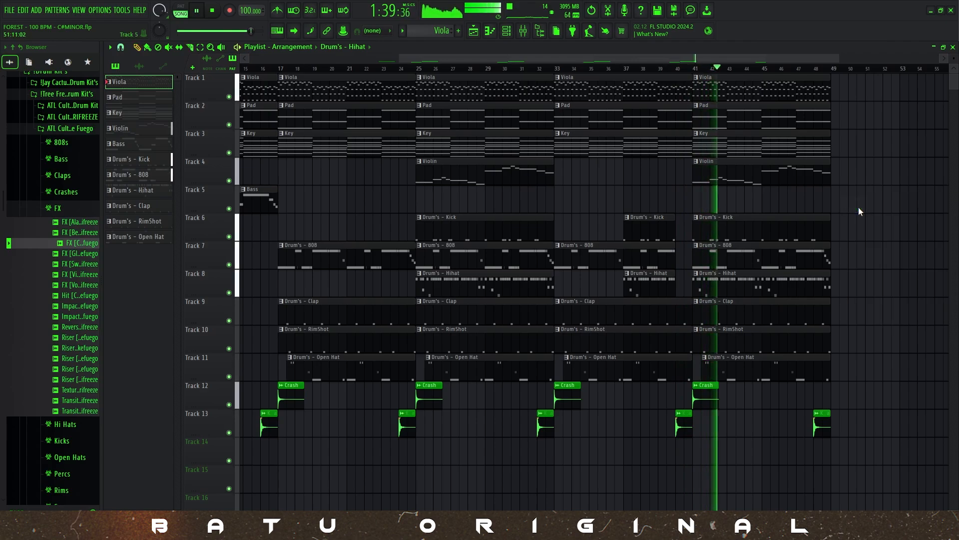